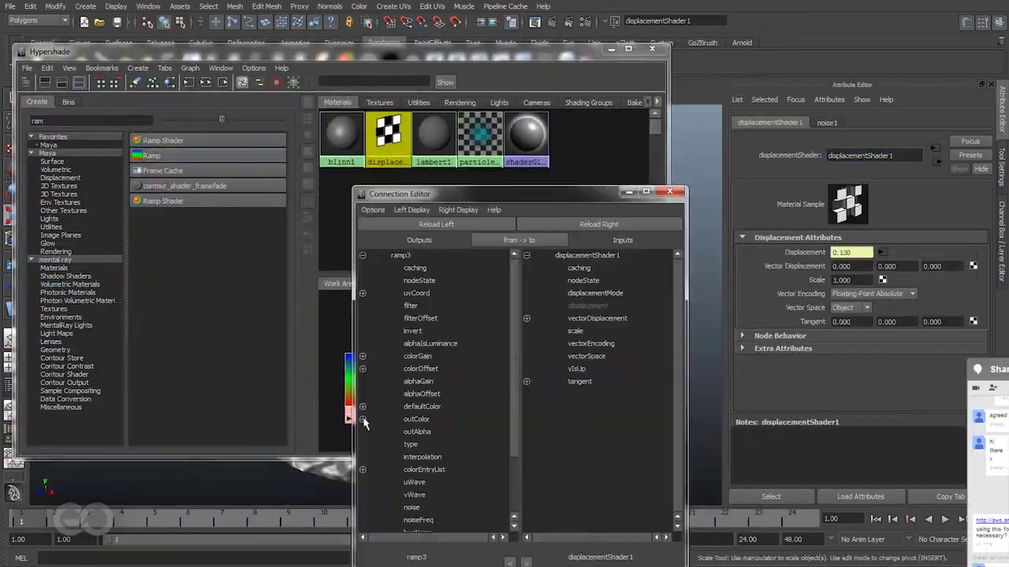
# Expand the ramp's outColor output and choose the displacement input of displacementShader1 as its connection target.
pyautogui.click(364, 419)
pyautogui.click(587, 306)
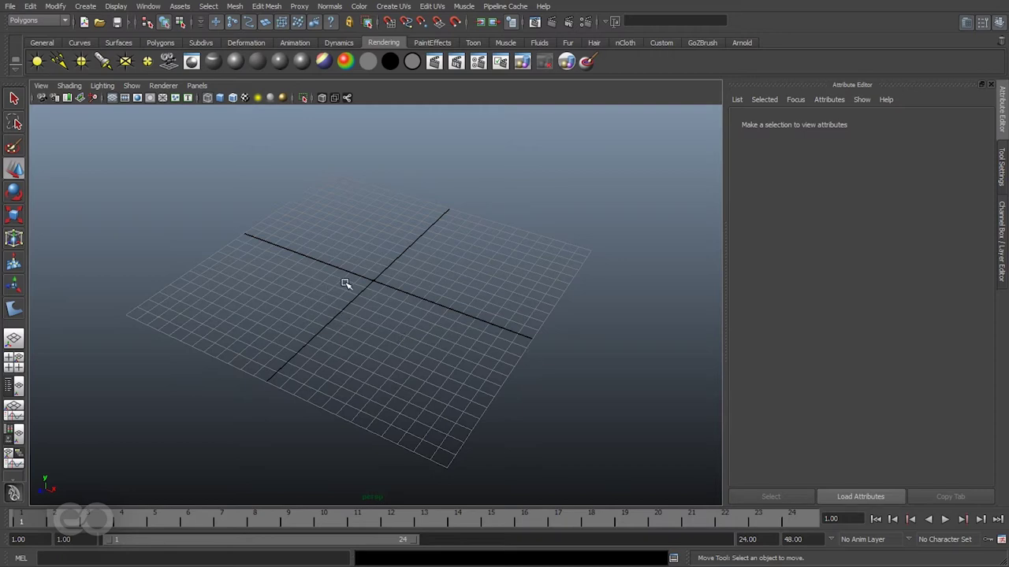
# Switch to the Surfaces menu set and create a NURBS plane at the grid's centre.
pyautogui.click(38, 20)
pyautogui.click(38, 49)
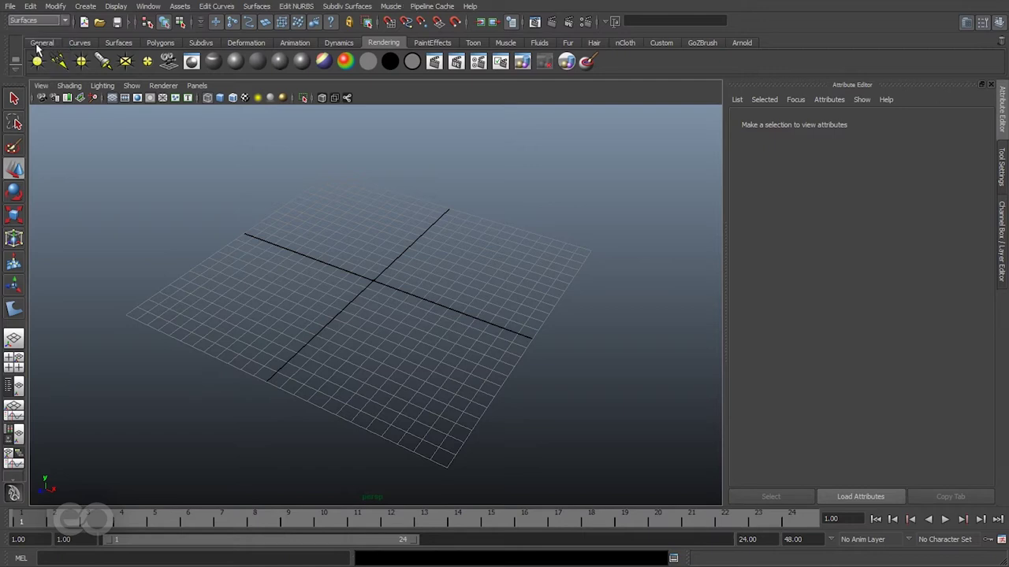
pyautogui.click(90, 6)
pyautogui.moveTo(115, 6)
pyautogui.moveTo(85, 6)
pyautogui.moveTo(113, 24)
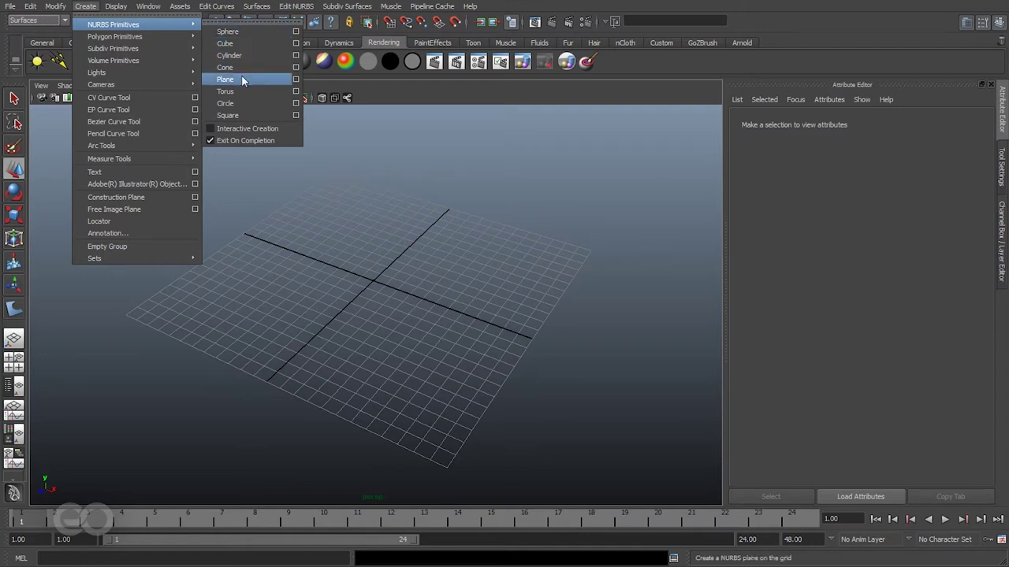
pyautogui.click(226, 79)
pyautogui.scroll(3, 443, 360)
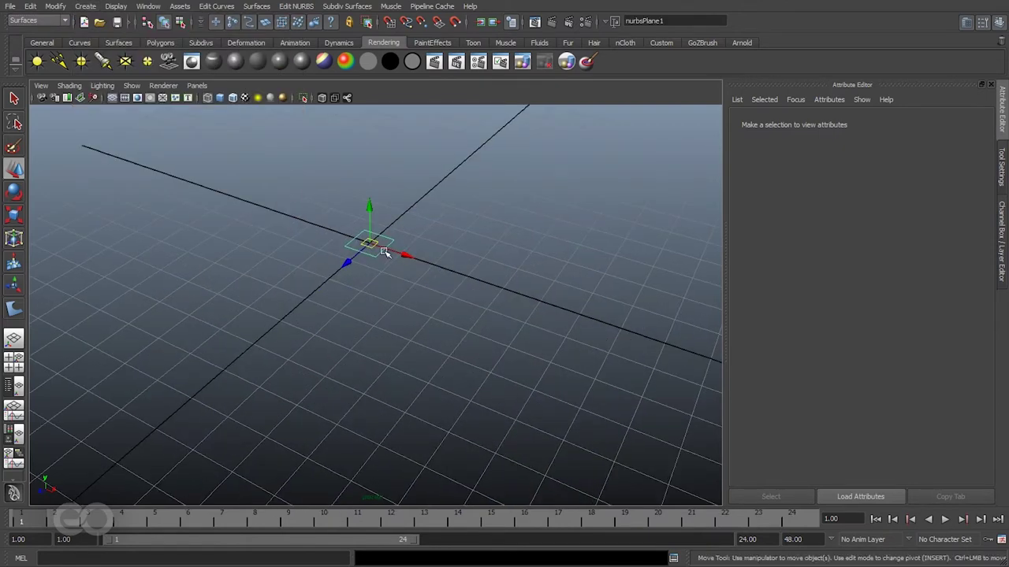
# Show the plane's node attributes and turn on Auto Load Selected Attributes in the Attribute Editor.
pyautogui.hotkey('ctrl', 'a')
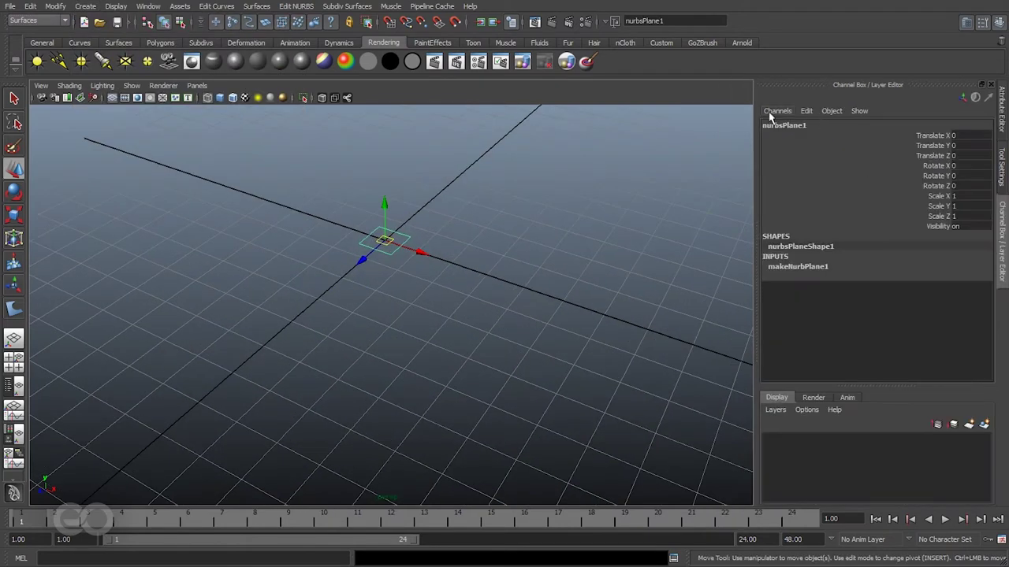
pyautogui.hotkey('ctrl', 'a')
pyautogui.click(737, 100)
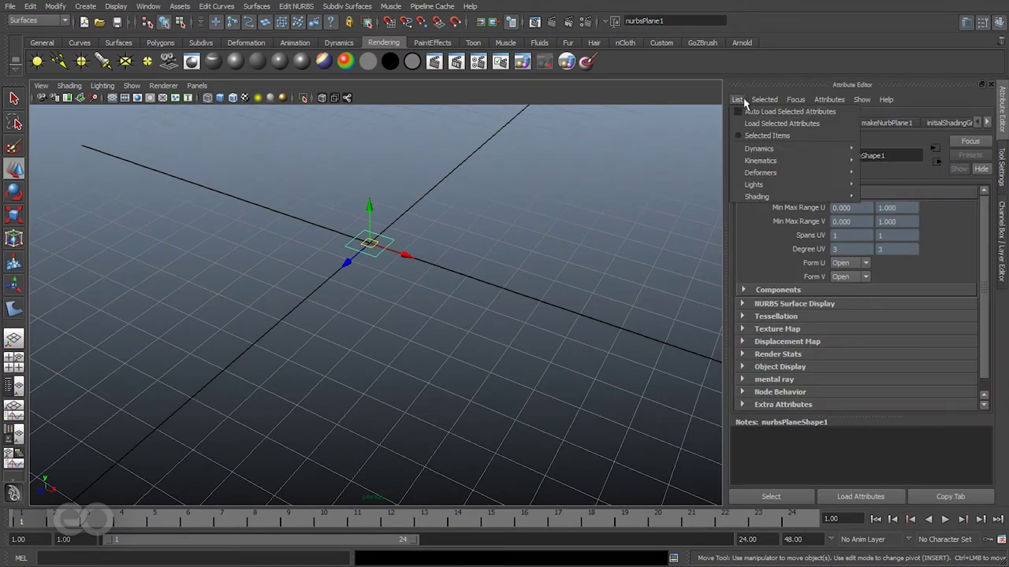
pyautogui.click(744, 112)
# Set Patches U and Patches V of the NURBS plane to 10 in its construction history.
pyautogui.click(881, 126)
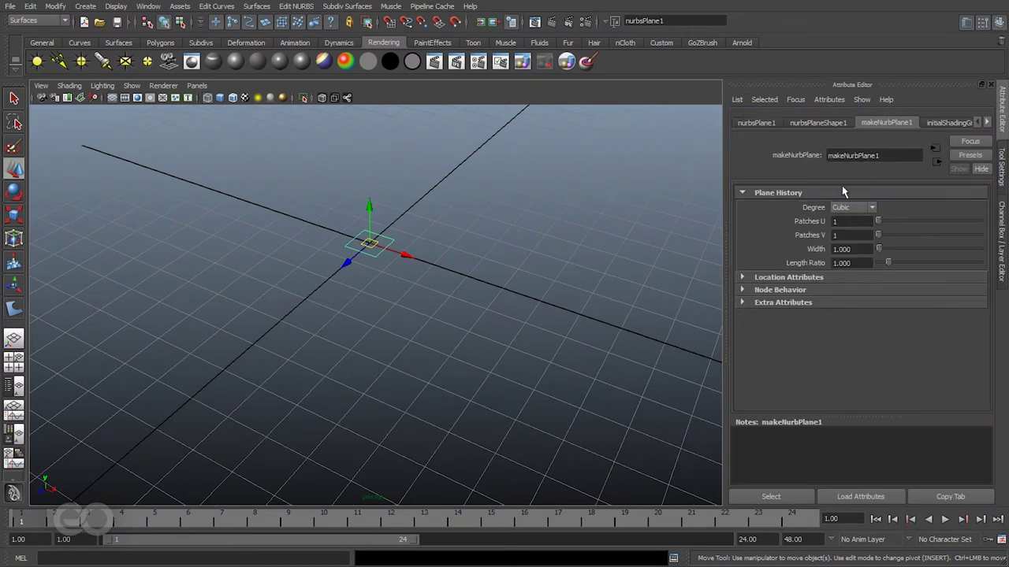
pyautogui.click(853, 223)
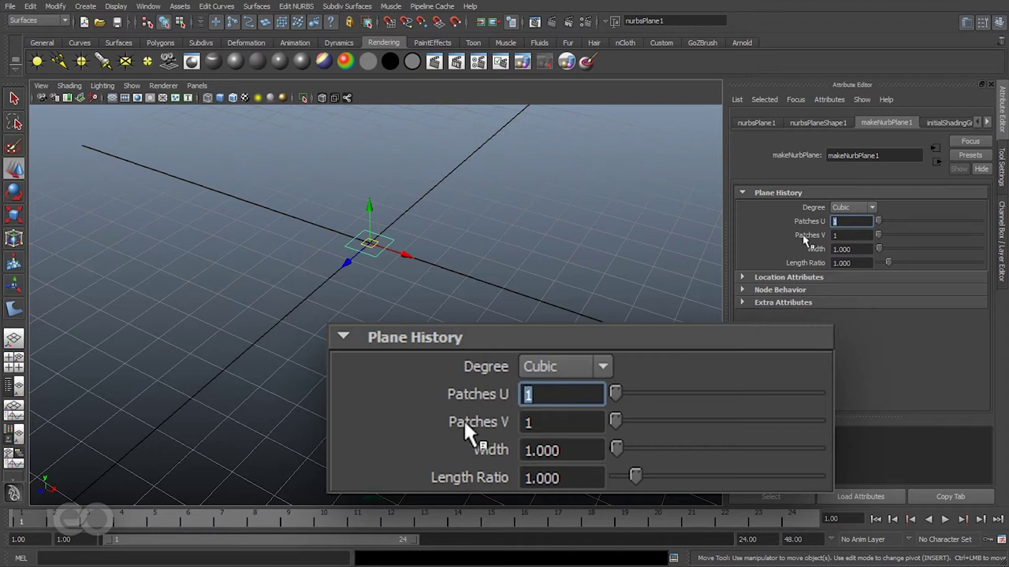
pyautogui.write('10')
pyautogui.press('Tab')
pyautogui.write('10')
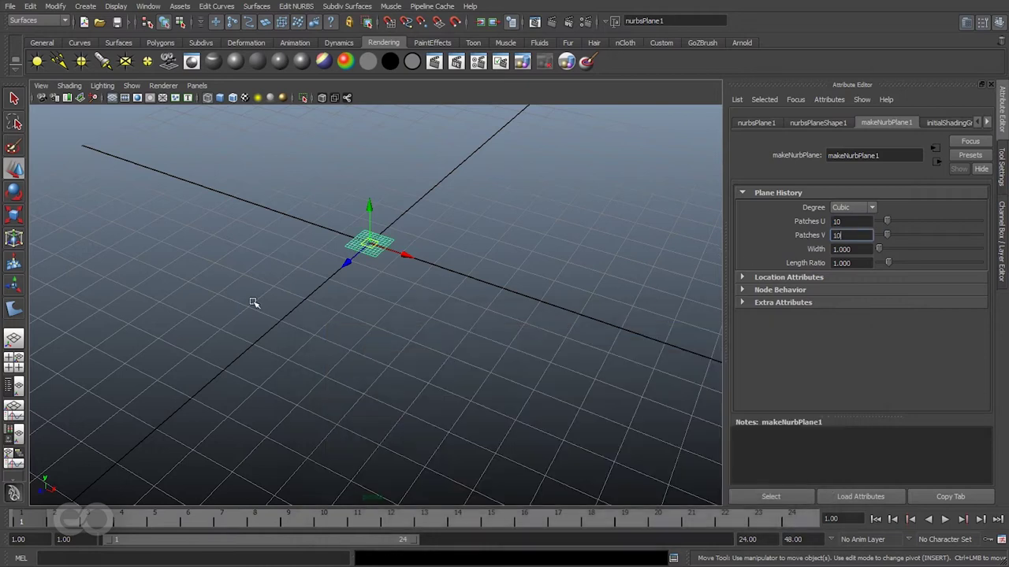
# Enlarge the NURBS plane uniformly by setting its Scale X, Y and Z to 25.
pyautogui.keyDown('alt'); pyautogui.moveTo(491, 271); pyautogui.dragTo(177, 287, button='right'); pyautogui.keyUp('alt')
pyautogui.press('r')
pyautogui.moveTo(376, 345); pyautogui.dragTo(576, 343, button='middle')
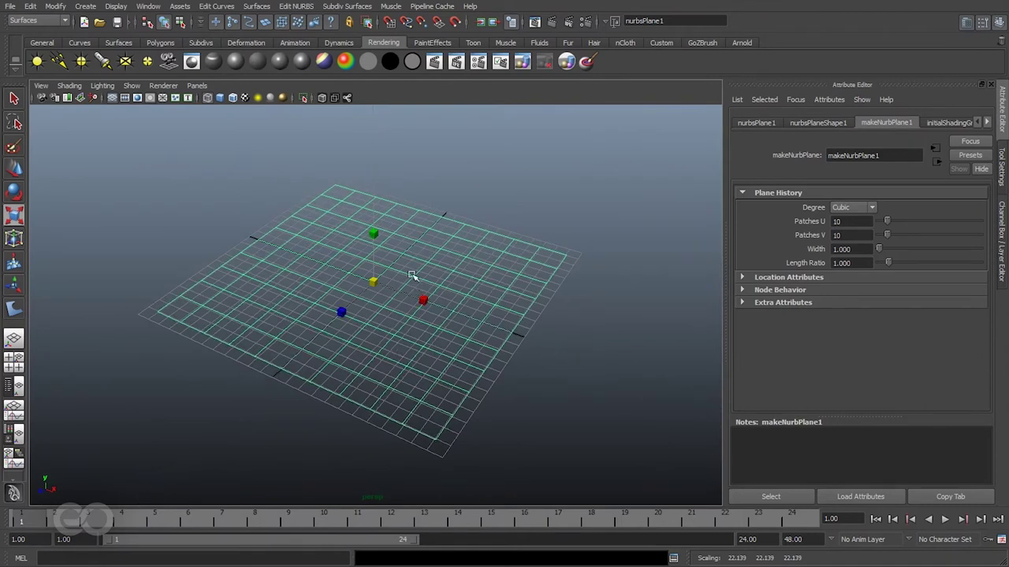
pyautogui.click(1002, 228)
pyautogui.moveTo(963, 196); pyautogui.dragTo(970, 217)
pyautogui.write('25')
pyautogui.press('Return')
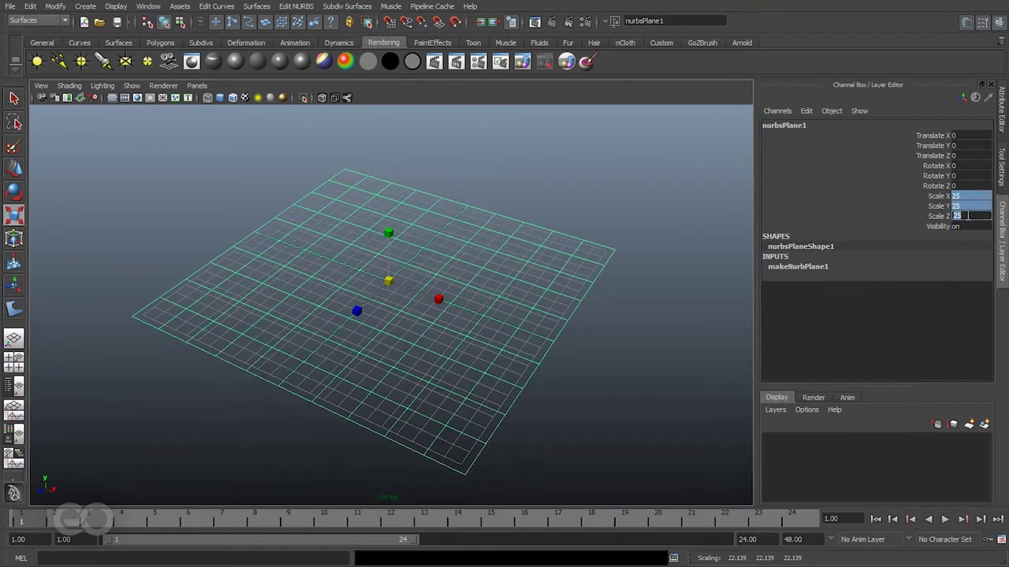
# Switch the viewport to smooth shaded display and select the NURBS plane.
pyautogui.click(165, 245)
pyautogui.press('5')
pyautogui.click(401, 326)
pyautogui.moveTo(400, 327)
pyautogui.keyDown('alt'); pyautogui.mouseDown()
pyautogui.moveTo(299, 363)
pyautogui.moveTo(292, 308)
pyautogui.moveTo(376, 304)
pyautogui.moveTo(401, 342)
pyautogui.mouseUp(); pyautogui.keyUp('alt')
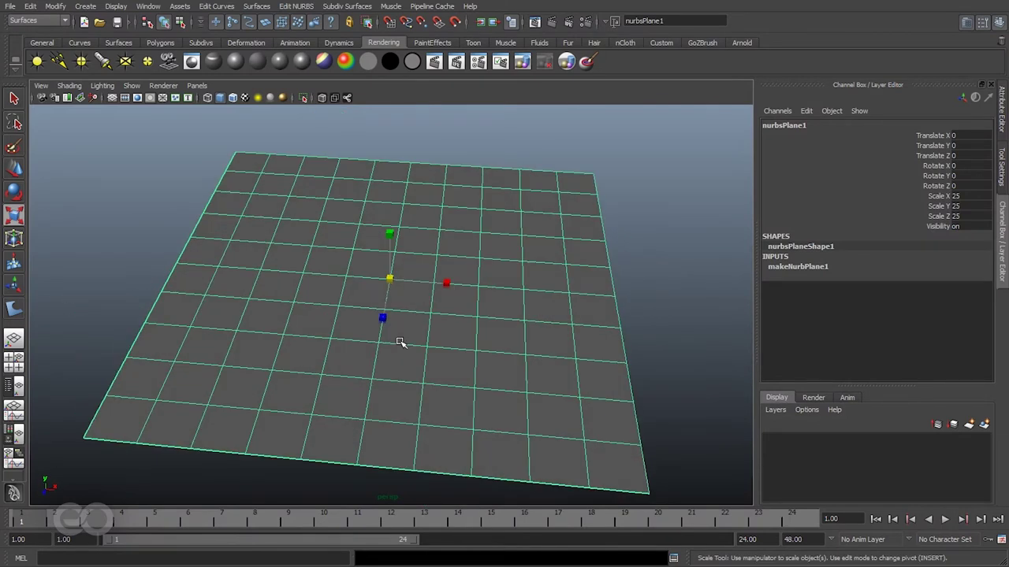
pyautogui.keyDown('alt'); pyautogui.moveTo(462, 302); pyautogui.dragTo(424, 274); pyautogui.keyUp('alt')
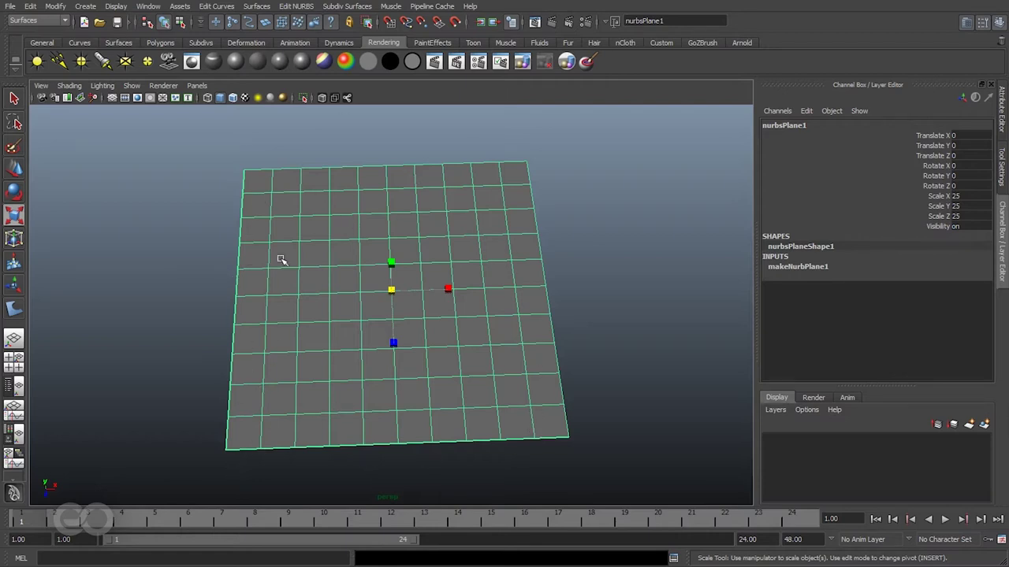
# Create a NURBS circle with 32 sections, using the Y normal axis and a radius of 1.
pyautogui.click(162, 237)
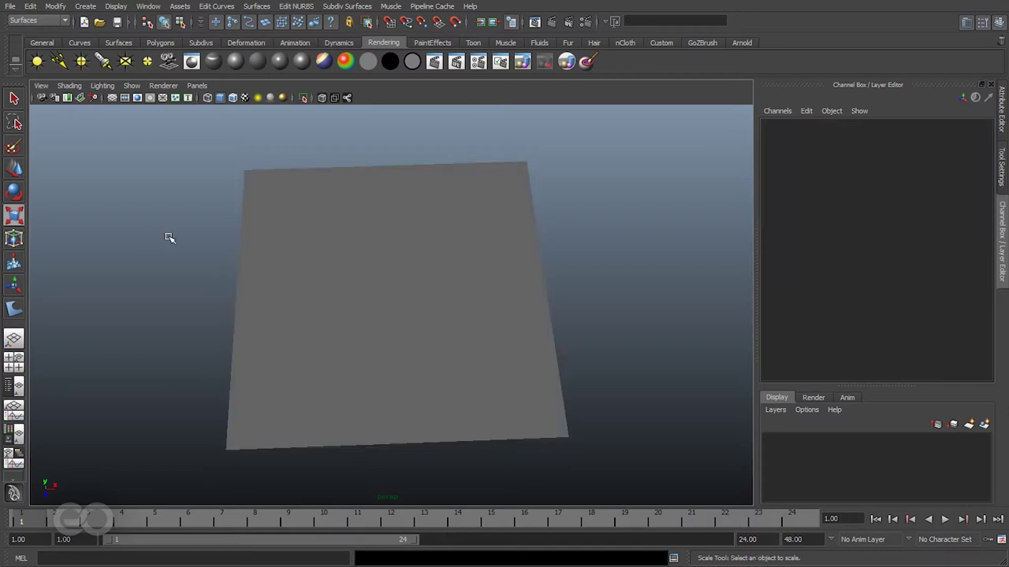
pyautogui.click(91, 10)
pyautogui.moveTo(112, 25)
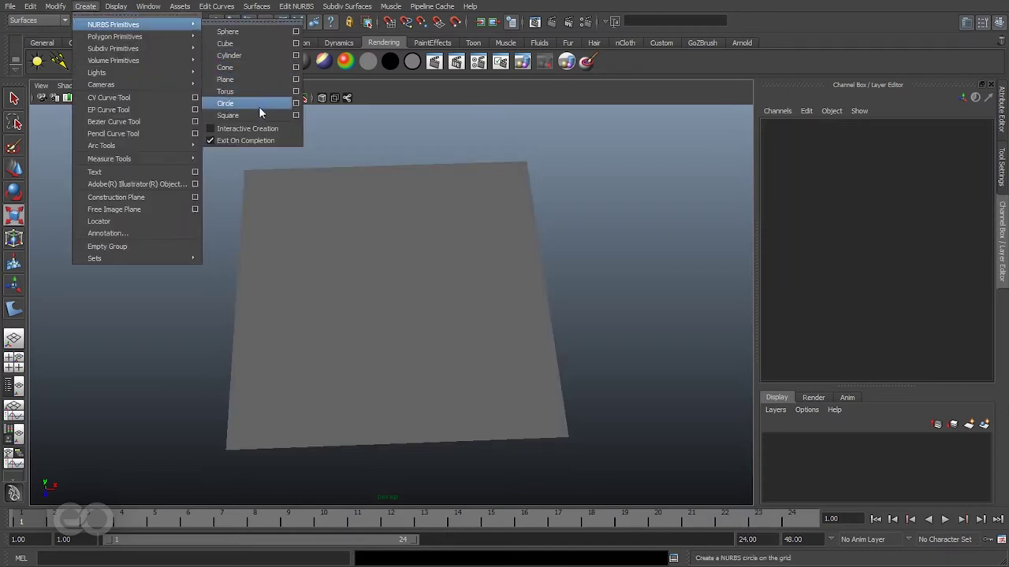
pyautogui.click(296, 104)
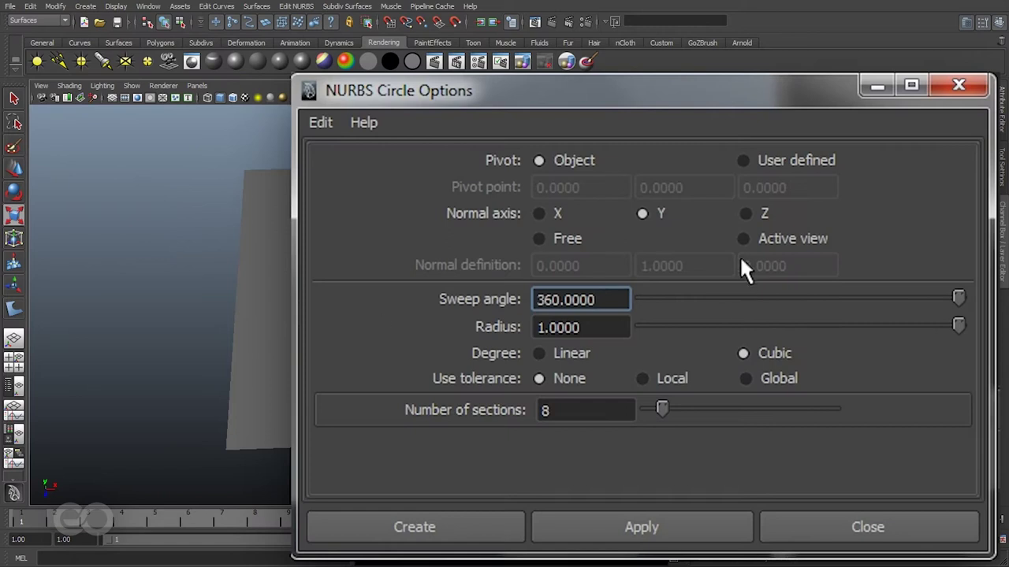
pyautogui.press('Tab')
pyautogui.press('Tab')
pyautogui.write('32')
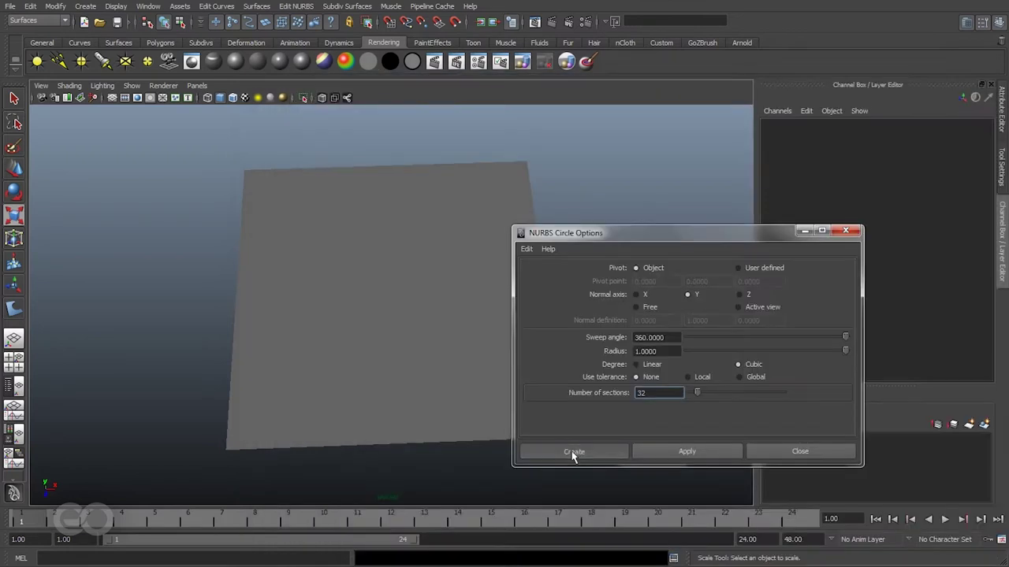
pyautogui.click(409, 524)
# Scale the circle uniformly to about 12.1 and raise it above the plane to a Translate Y of about 1.12.
pyautogui.keyDown('alt'); pyautogui.moveTo(536, 442); pyautogui.dragTo(624, 362); pyautogui.keyUp('alt')
pyautogui.press('w')
pyautogui.moveTo(394, 253); pyautogui.dragTo(395, 241)
pyautogui.keyDown('alt'); pyautogui.moveTo(407, 365); pyautogui.dragTo(409, 344); pyautogui.keyUp('alt')
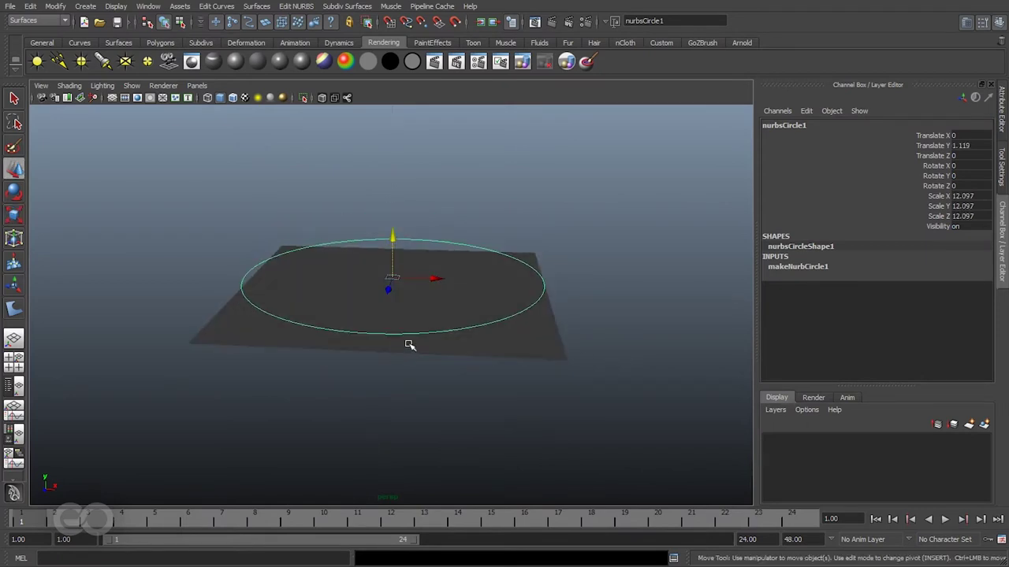
# Select the plane and the circle together, and reset the Project Curve on Surface options to their defaults.
pyautogui.keyDown('alt'); pyautogui.moveTo(490, 351); pyautogui.dragTo(549, 376); pyautogui.keyUp('alt')
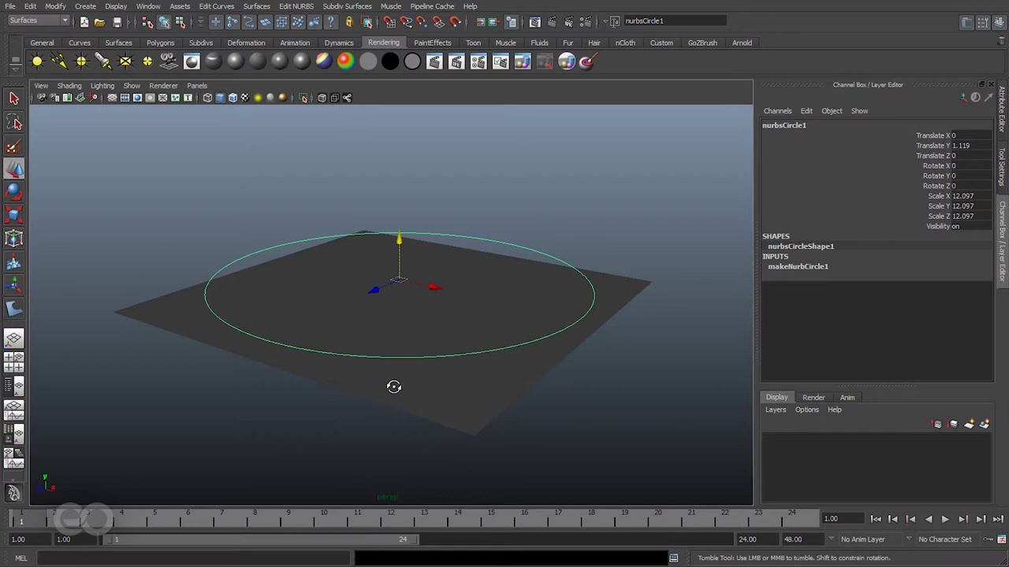
pyautogui.keyDown('alt'); pyautogui.moveTo(394, 387); pyautogui.dragTo(641, 409); pyautogui.keyUp('alt')
pyautogui.moveTo(656, 334); pyautogui.dragTo(615, 389)
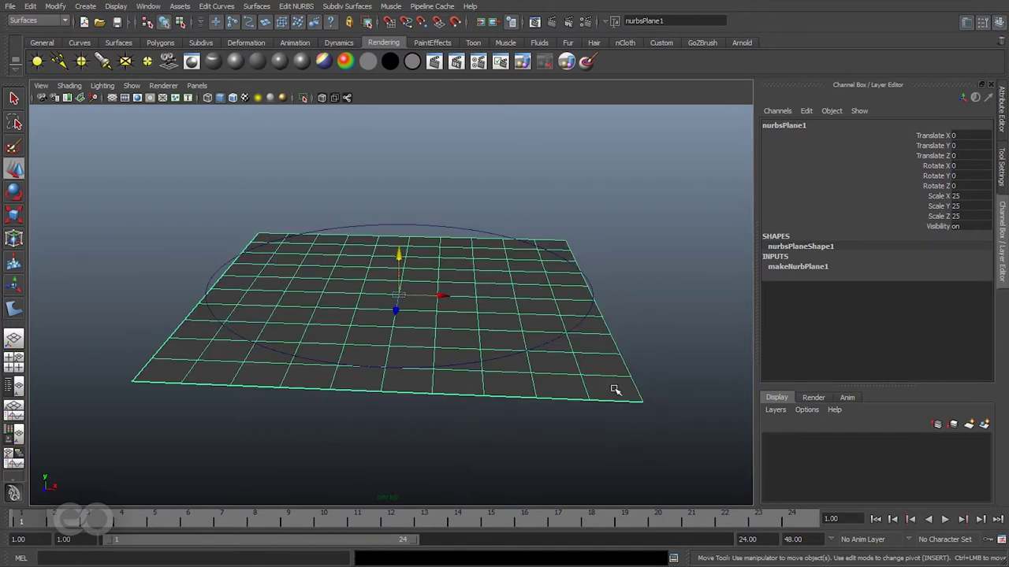
pyautogui.click(493, 231)
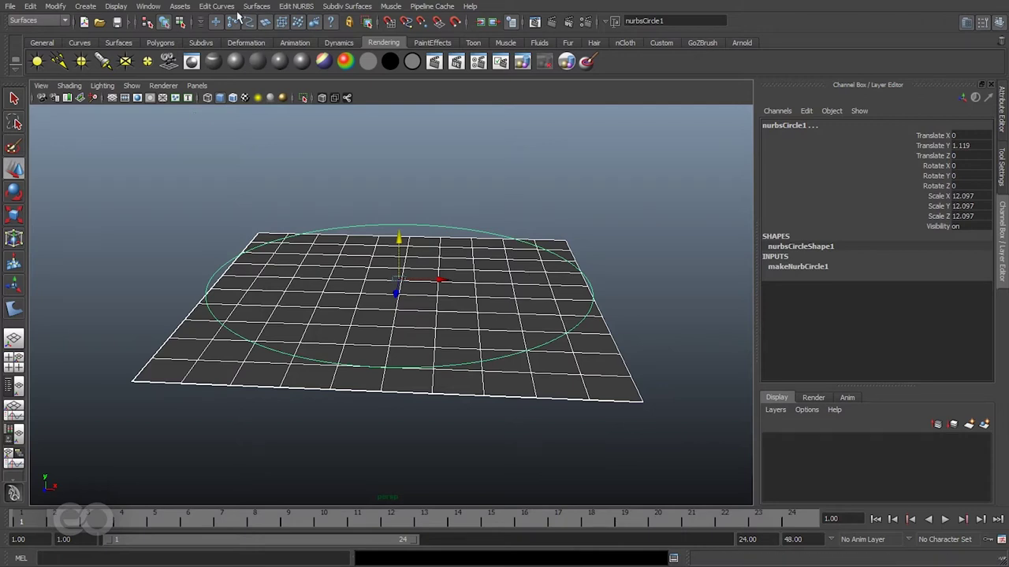
pyautogui.click(296, 6)
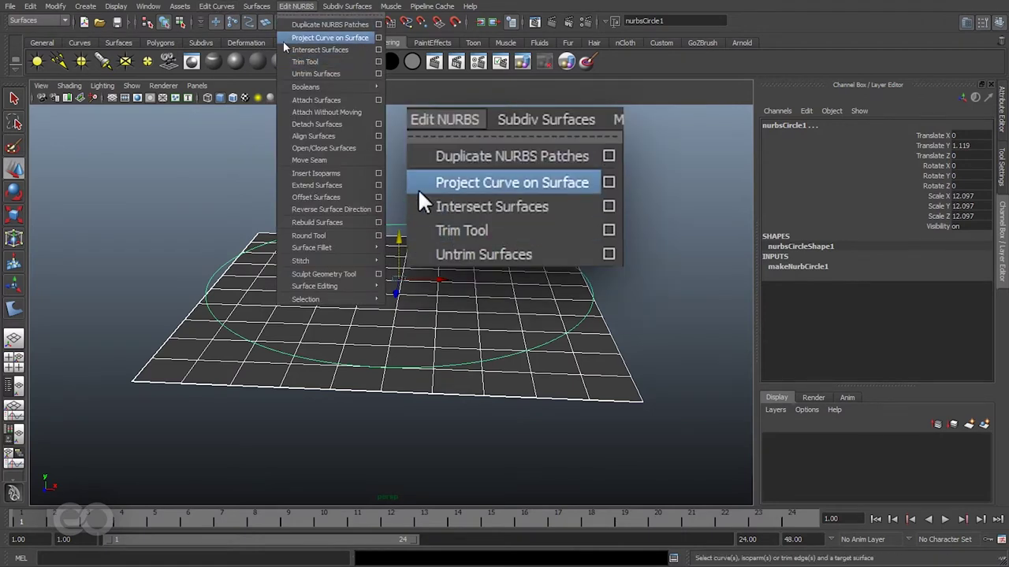
pyautogui.click(378, 37)
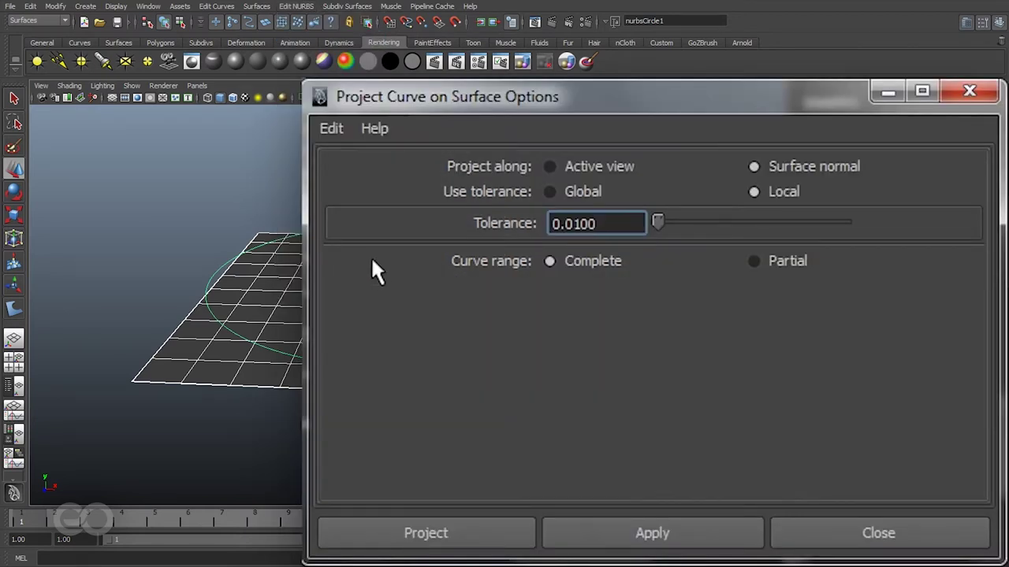
pyautogui.click(347, 134)
pyautogui.click(341, 176)
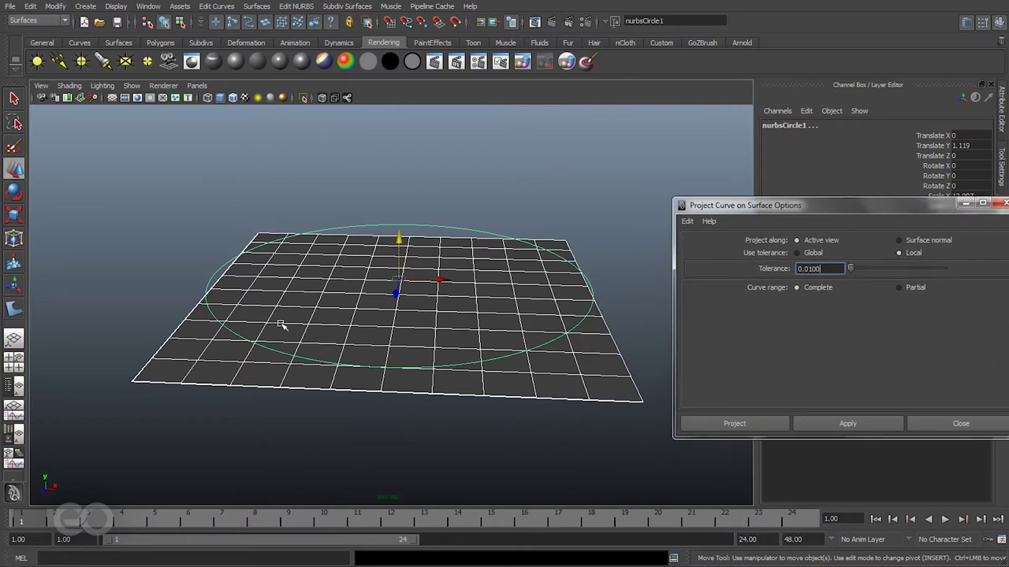
# Project the circle onto the plane along the active view and examine the projected curve from several angles.
pyautogui.keyDown('alt'); pyautogui.moveTo(281, 325); pyautogui.dragTo(447, 296); pyautogui.keyUp('alt')
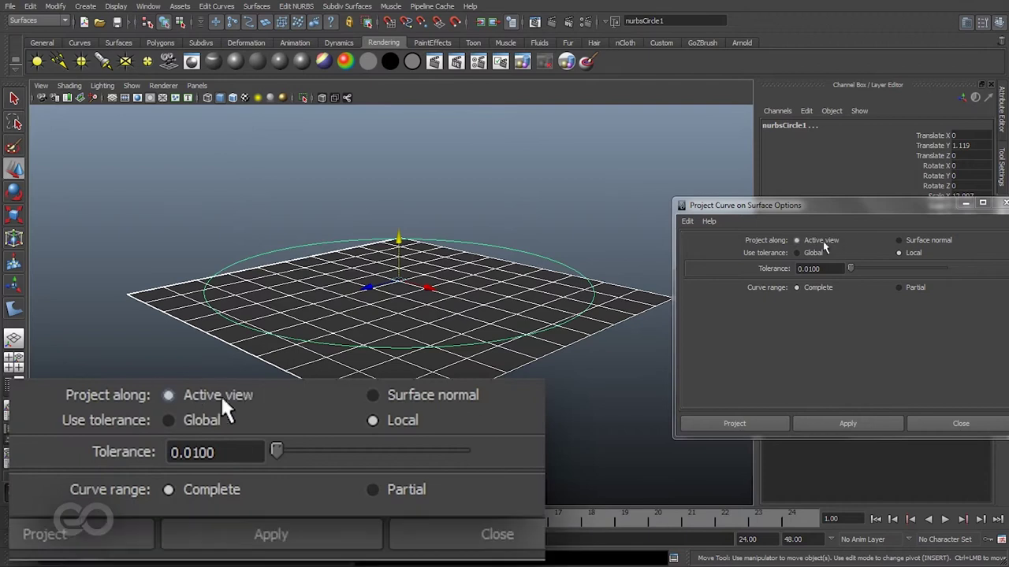
pyautogui.click(827, 420)
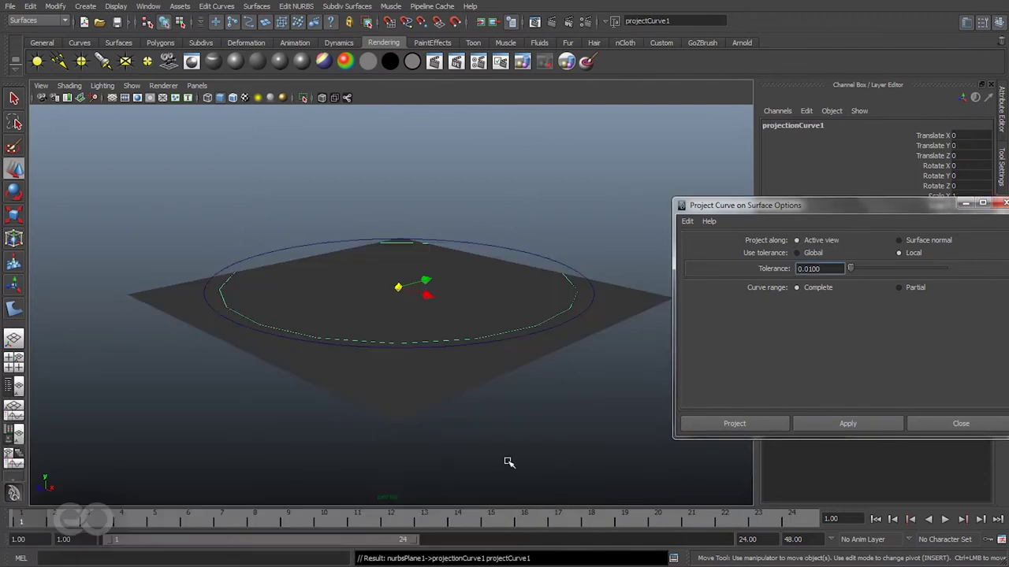
pyautogui.click(301, 401)
pyautogui.keyDown('alt'); pyautogui.moveTo(302, 401); pyautogui.dragTo(447, 406); pyautogui.keyUp('alt')
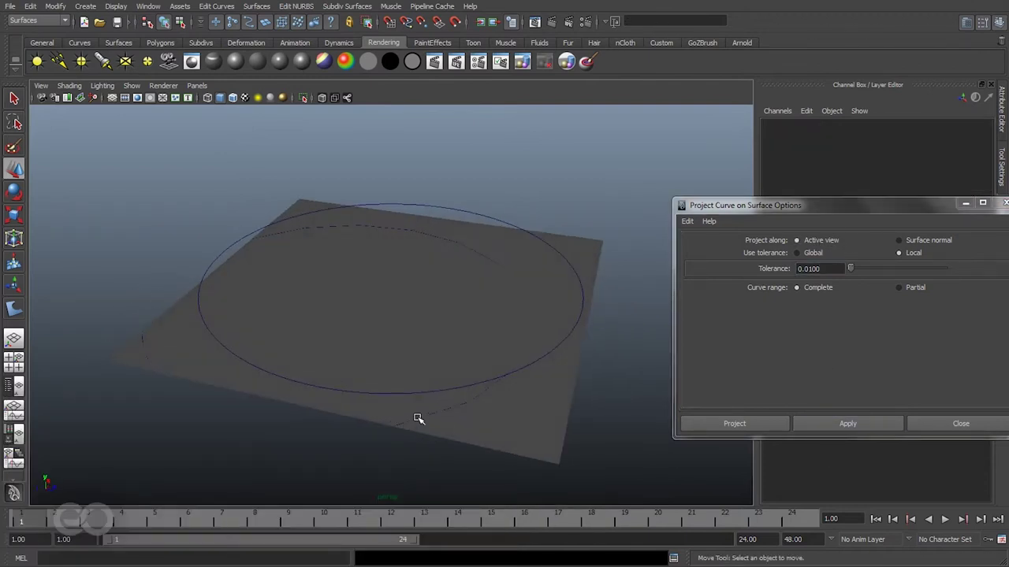
pyautogui.click(417, 419)
pyautogui.click(145, 348)
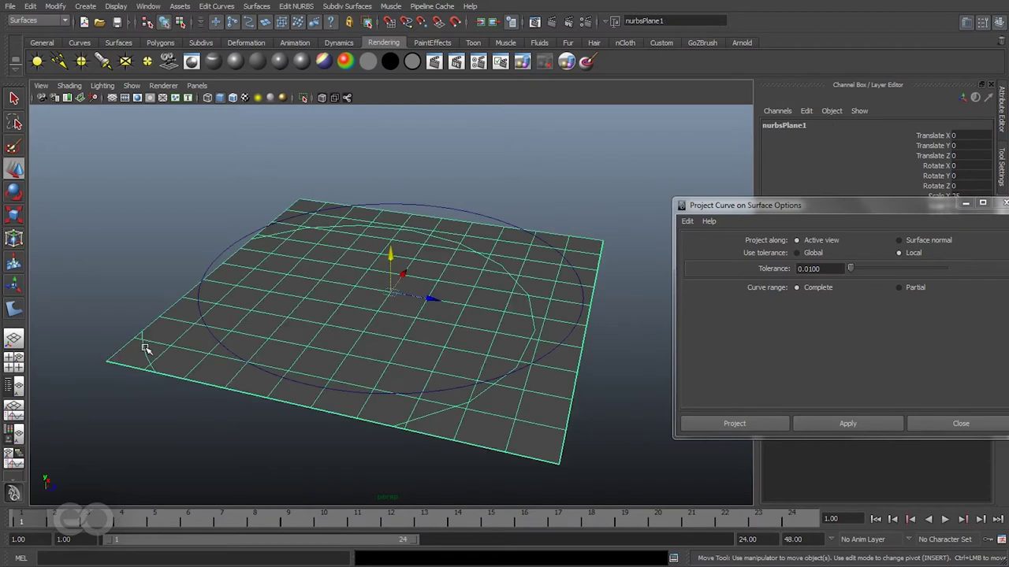
pyautogui.keyDown('alt'); pyautogui.moveTo(424, 436); pyautogui.dragTo(471, 360); pyautogui.keyUp('alt')
pyautogui.click(521, 199)
pyautogui.keyDown('alt'); pyautogui.moveTo(509, 257); pyautogui.dragTo(522, 311); pyautogui.keyUp('alt')
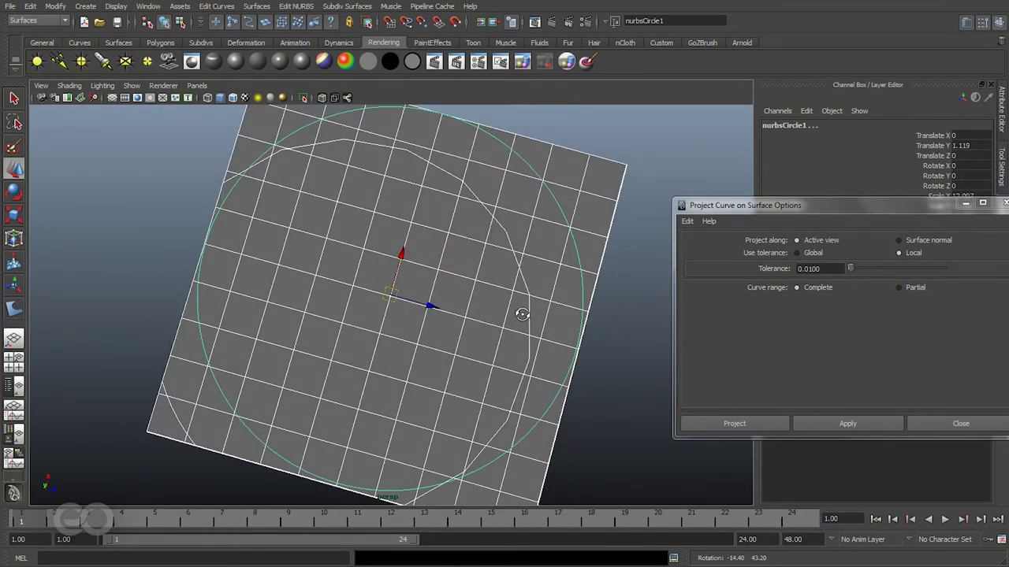
pyautogui.click(602, 433)
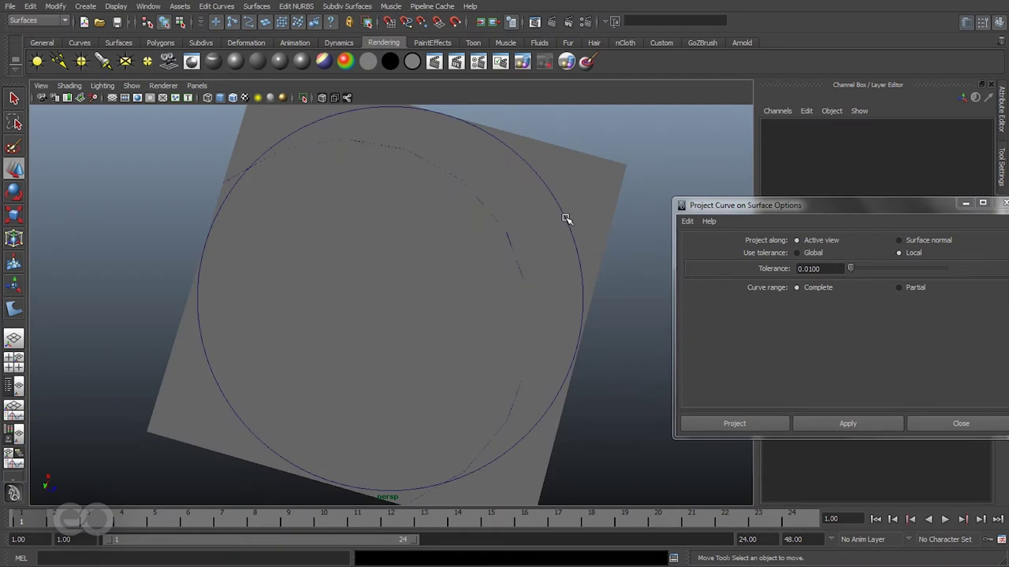
# Undo the active-view projection, leaving the plane and circle selected.
pyautogui.press('z')
pyautogui.hotkey('shift', 'z')
pyautogui.press('z')
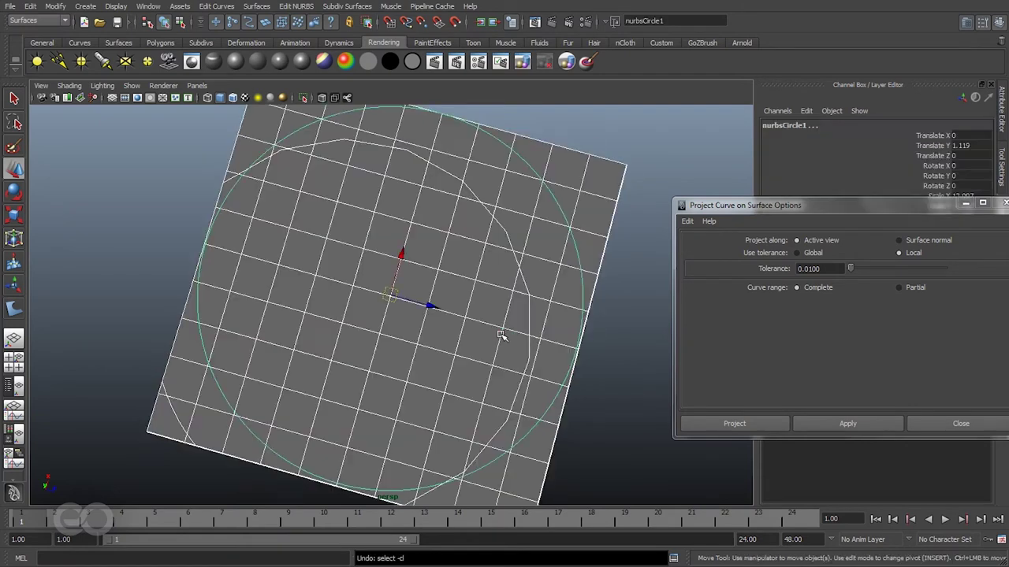
pyautogui.hotkey('shift', 'z')
pyautogui.press('z')
pyautogui.hotkey('shift', 'z')
pyautogui.press('z')
pyautogui.keyDown('alt'); pyautogui.moveTo(501, 336); pyautogui.dragTo(501, 386); pyautogui.keyUp('alt')
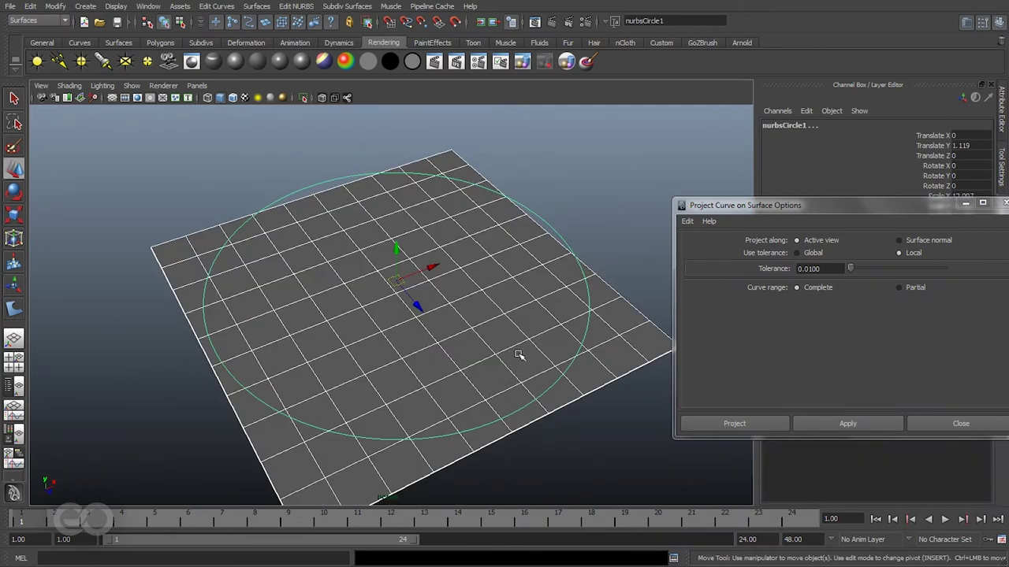
# Set Project along to Surface normal and project the circle onto the plane with a local tolerance of 0.0100.
pyautogui.click(918, 241)
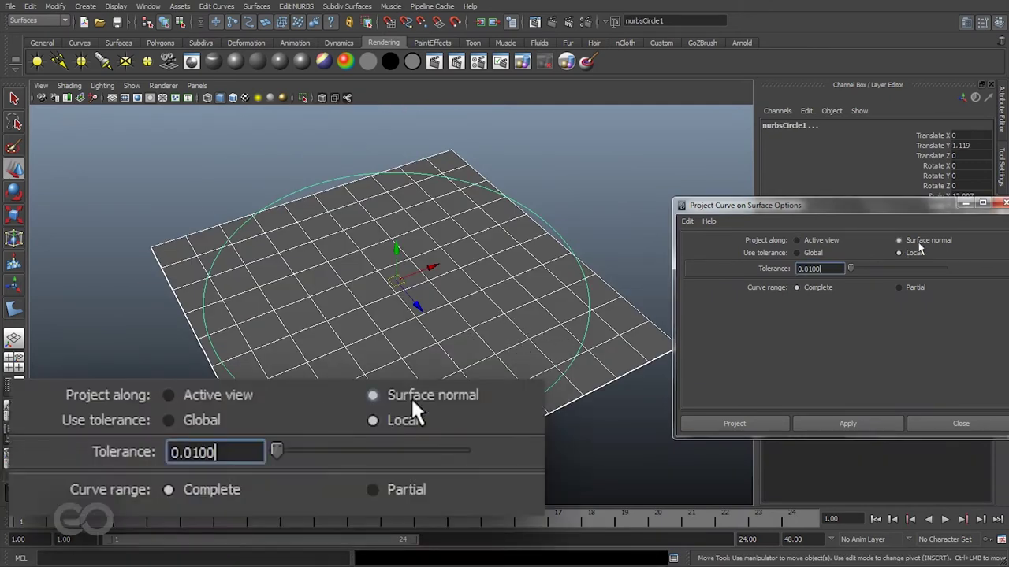
pyautogui.keyDown('alt'); pyautogui.moveTo(419, 362); pyautogui.dragTo(583, 301); pyautogui.keyUp('alt')
pyautogui.keyDown('alt'); pyautogui.moveTo(578, 411); pyautogui.dragTo(607, 489); pyautogui.keyUp('alt')
pyautogui.click(818, 426)
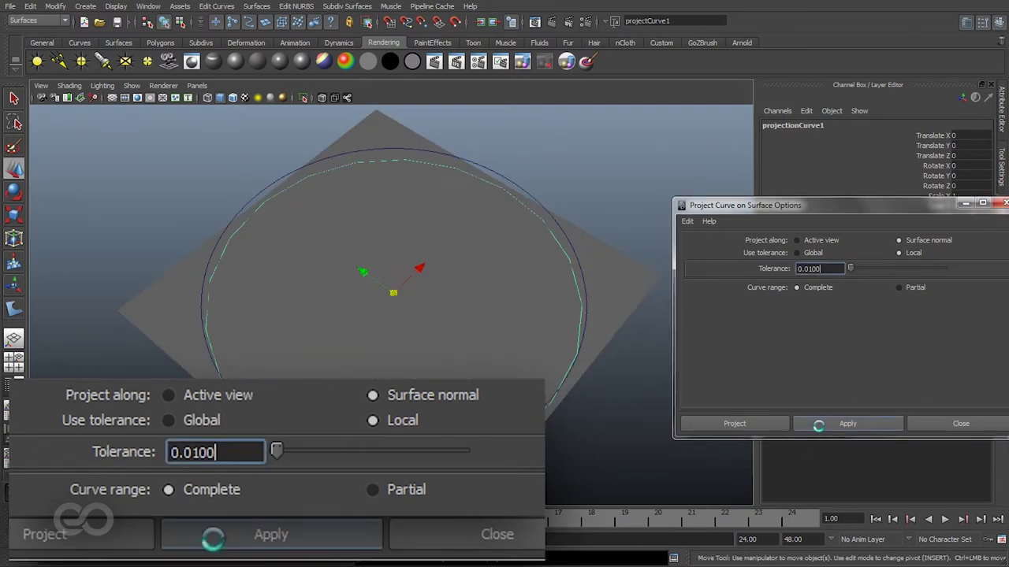
pyautogui.keyDown('alt'); pyautogui.moveTo(504, 441); pyautogui.dragTo(570, 371); pyautogui.keyUp('alt')
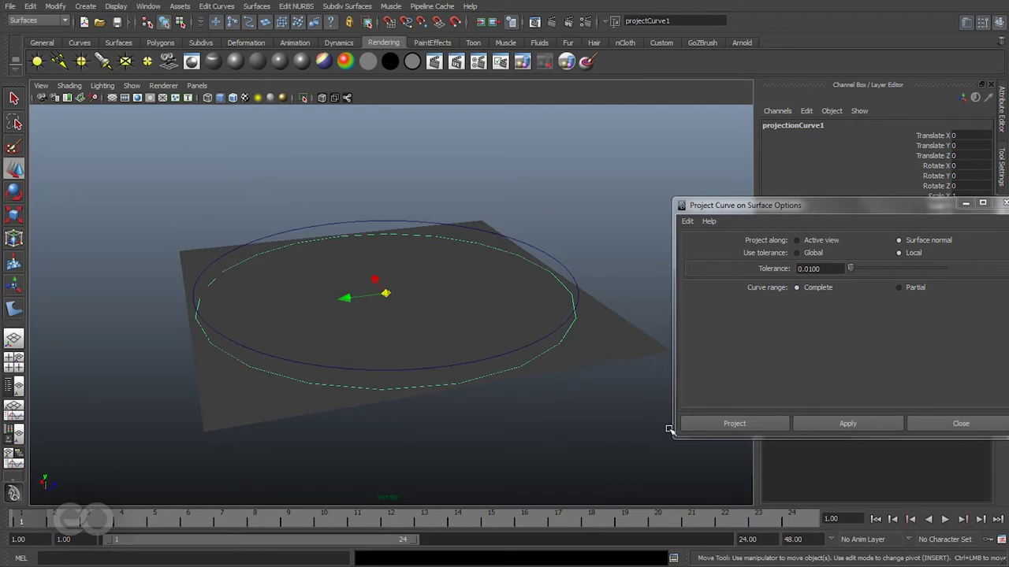
# Close the projection options and lower the circle beneath the plane to a Translate Y of about -2.336.
pyautogui.click(910, 423)
pyautogui.click(478, 433)
pyautogui.keyDown('alt'); pyautogui.moveTo(477, 433); pyautogui.dragTo(399, 387); pyautogui.keyUp('alt')
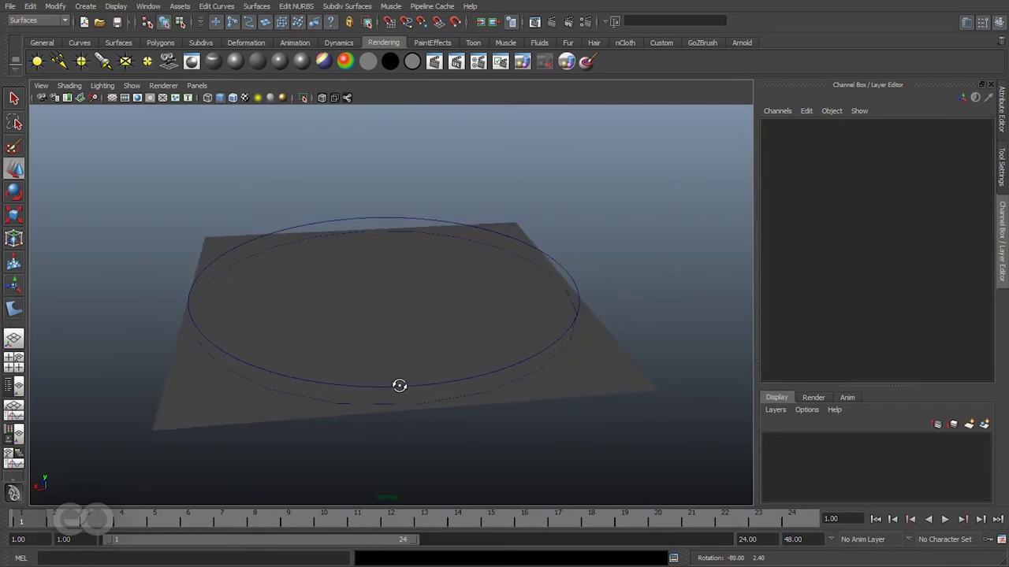
pyautogui.click(569, 274)
pyautogui.moveTo(383, 238); pyautogui.dragTo(383, 286)
pyautogui.keyDown('alt'); pyautogui.moveTo(385, 387); pyautogui.dragTo(429, 369); pyautogui.keyUp('alt')
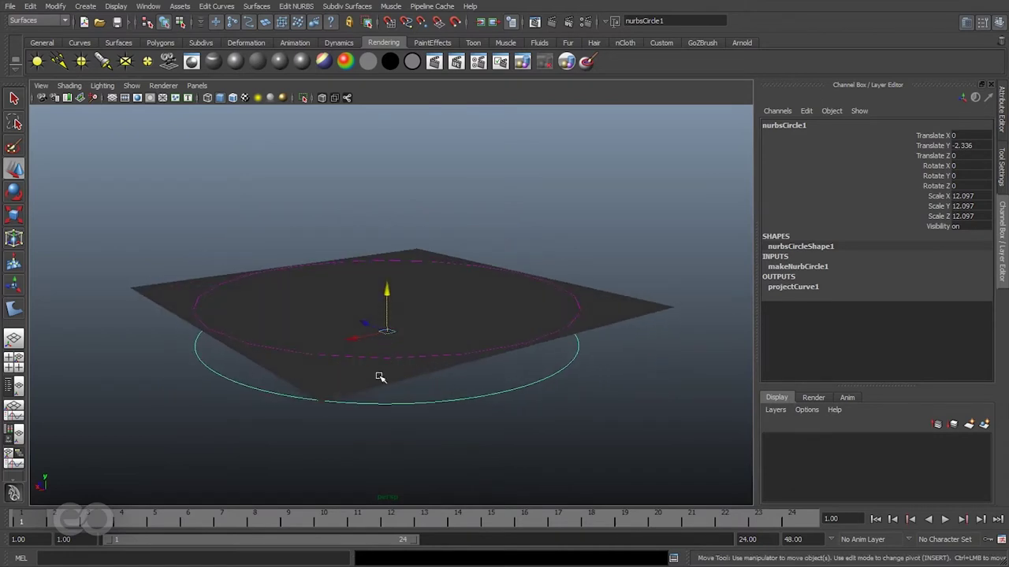
pyautogui.moveTo(455, 426)
pyautogui.mouseDown(button='middle')
pyautogui.moveTo(464, 389)
pyautogui.moveTo(392, 408)
pyautogui.moveTo(431, 447)
pyautogui.moveTo(472, 398)
pyautogui.moveTo(446, 425)
pyautogui.moveTo(448, 417)
pyautogui.moveTo(459, 424)
pyautogui.mouseUp(button='middle')
pyautogui.hotkey('ctrl', 'z')
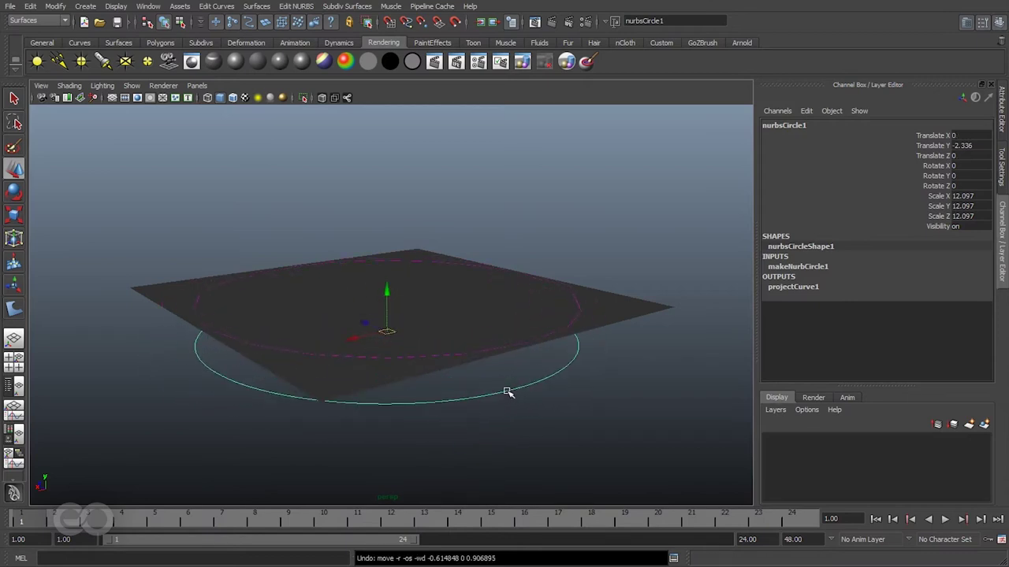
# Try reshaping the circle by moving one control vertex toward its centre, and undo that move.
pyautogui.click(441, 439)
pyautogui.keyDown('alt'); pyautogui.moveTo(491, 417); pyautogui.dragTo(536, 409); pyautogui.keyUp('alt')
pyautogui.click(559, 383)
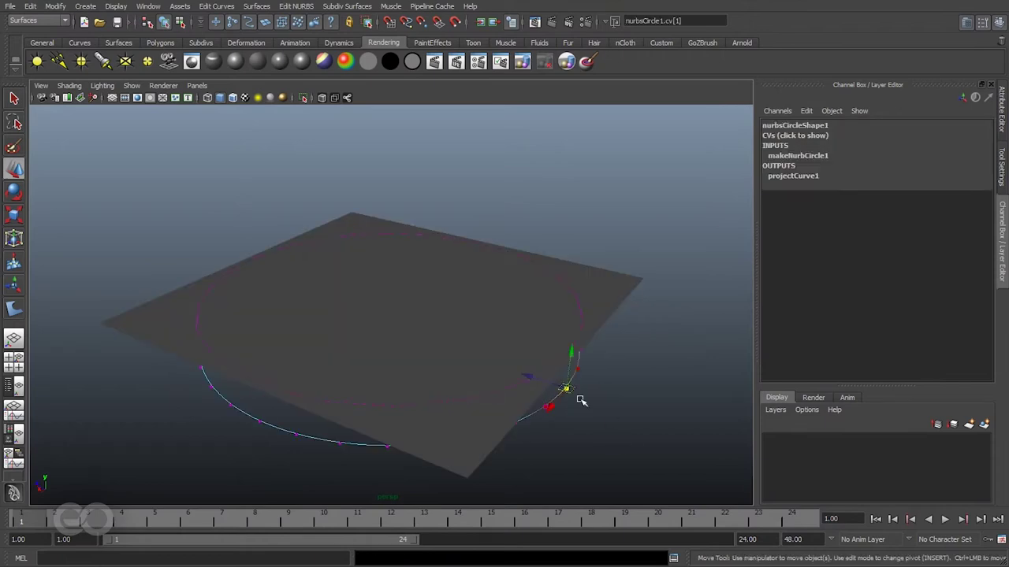
pyautogui.moveTo(615, 431); pyautogui.dragTo(524, 368, button='middle')
pyautogui.keyDown('alt'); pyautogui.moveTo(558, 397); pyautogui.dragTo(521, 237); pyautogui.keyUp('alt')
pyautogui.hotkey('ctrl', 'z')
pyautogui.click(630, 366)
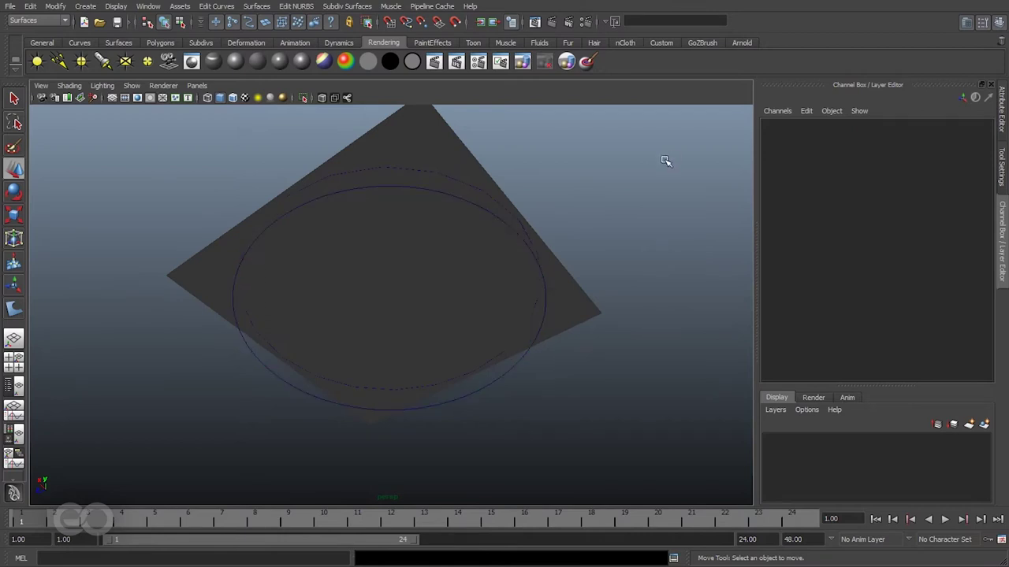
# Examine the circle's control vertices and its projected curve on the plane from above, edge-on and at an angle.
pyautogui.click(460, 199)
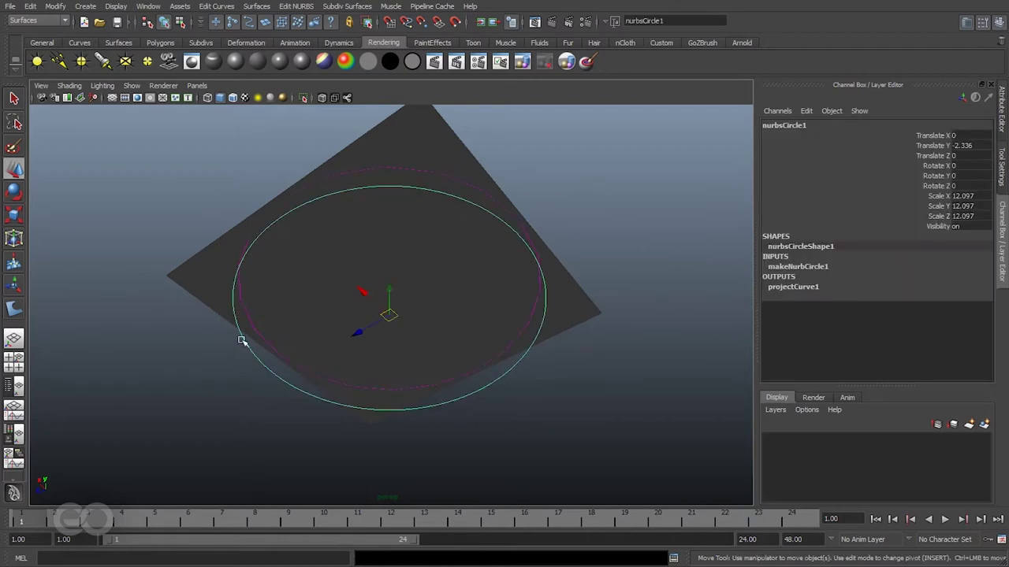
pyautogui.click(260, 362)
pyautogui.keyDown('alt'); pyautogui.moveTo(250, 354); pyautogui.dragTo(326, 255); pyautogui.keyUp('alt')
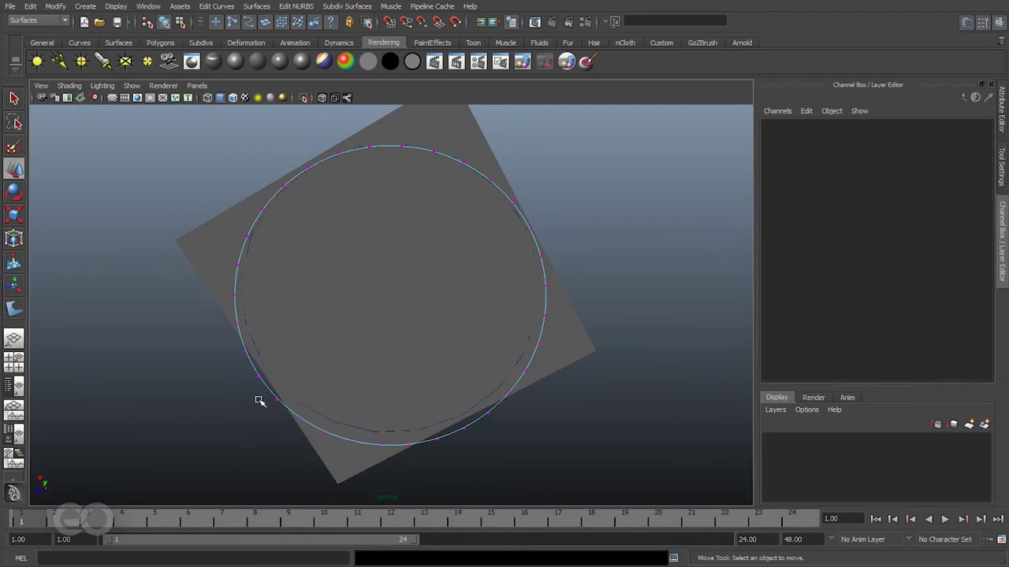
pyautogui.keyDown('alt'); pyautogui.moveTo(397, 241); pyautogui.dragTo(394, 337); pyautogui.keyUp('alt')
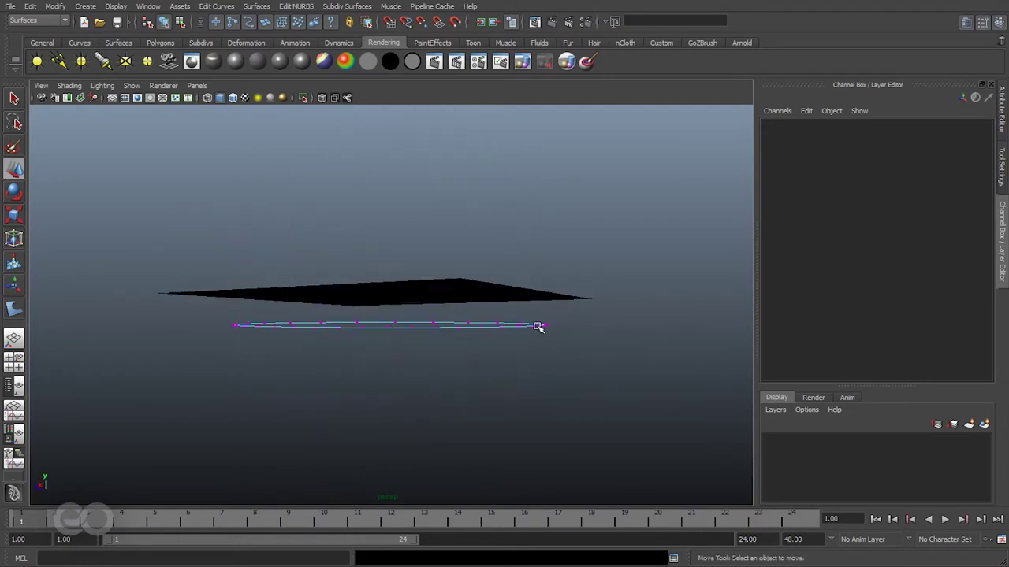
pyautogui.keyDown('alt'); pyautogui.moveTo(367, 347); pyautogui.dragTo(473, 401); pyautogui.keyUp('alt')
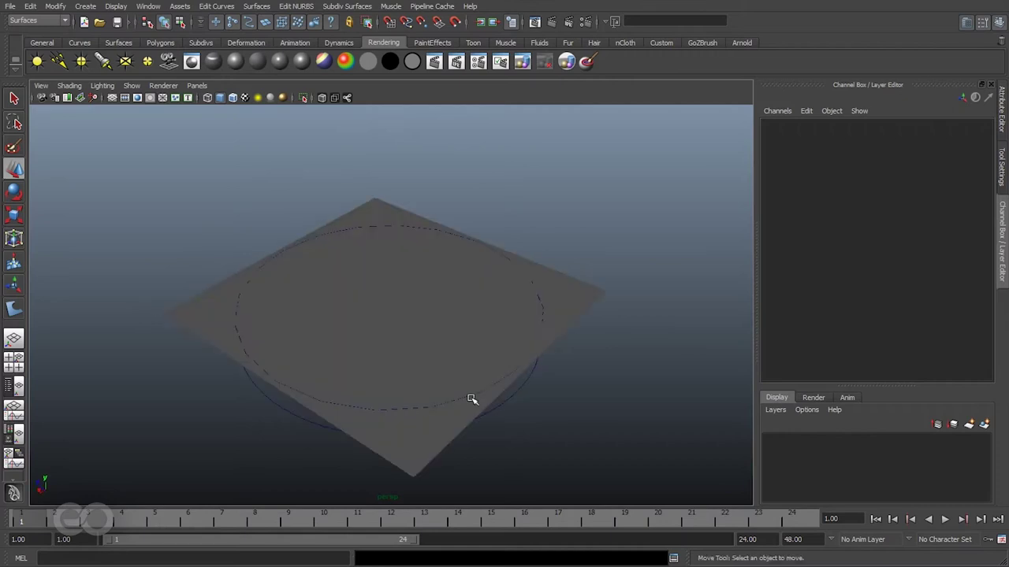
pyautogui.click(513, 391)
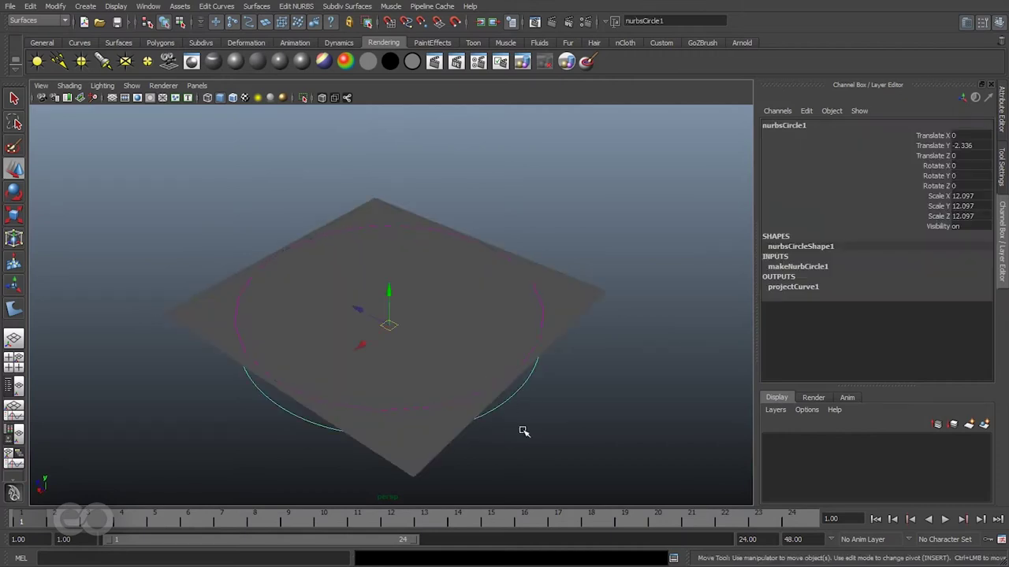
pyautogui.keyDown('alt'); pyautogui.moveTo(523, 430); pyautogui.dragTo(456, 415); pyautogui.keyUp('alt')
# Trim the plane with the Trim Tool, keeping the region inside the projected circle.
pyautogui.click(585, 286)
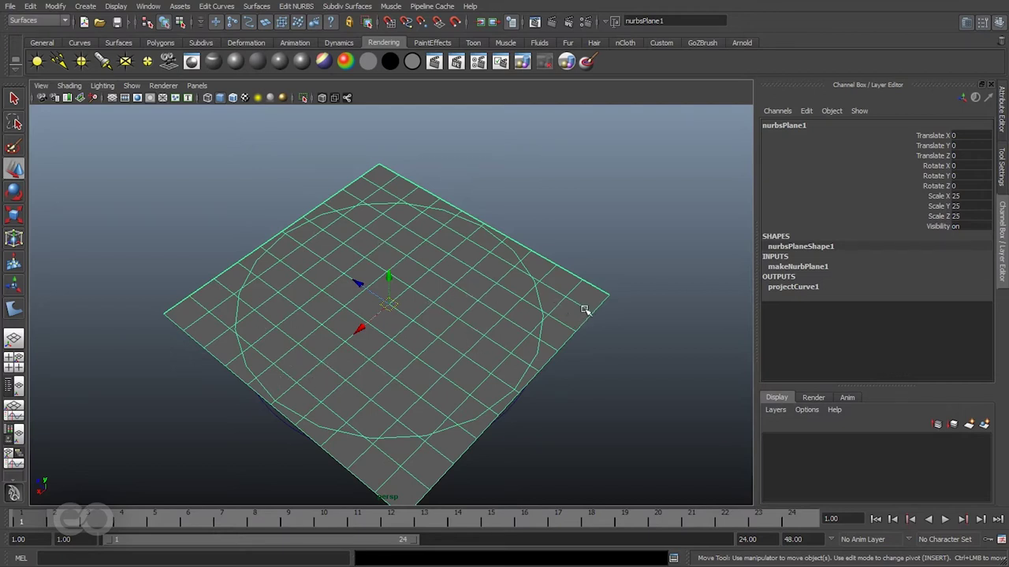
pyautogui.click(296, 6)
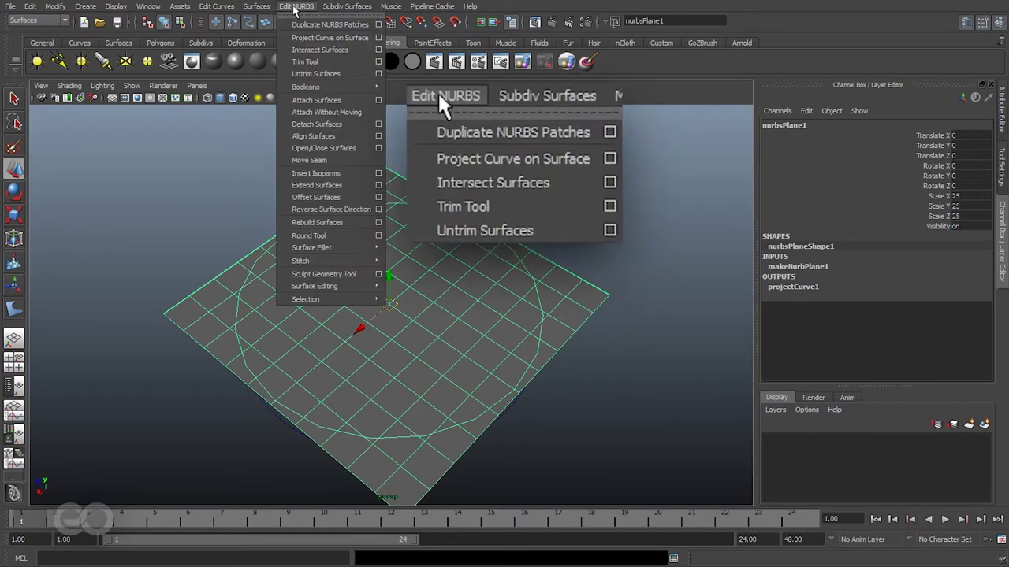
pyautogui.click(331, 63)
pyautogui.keyDown('alt'); pyautogui.moveTo(370, 338); pyautogui.dragTo(402, 353); pyautogui.keyUp('alt')
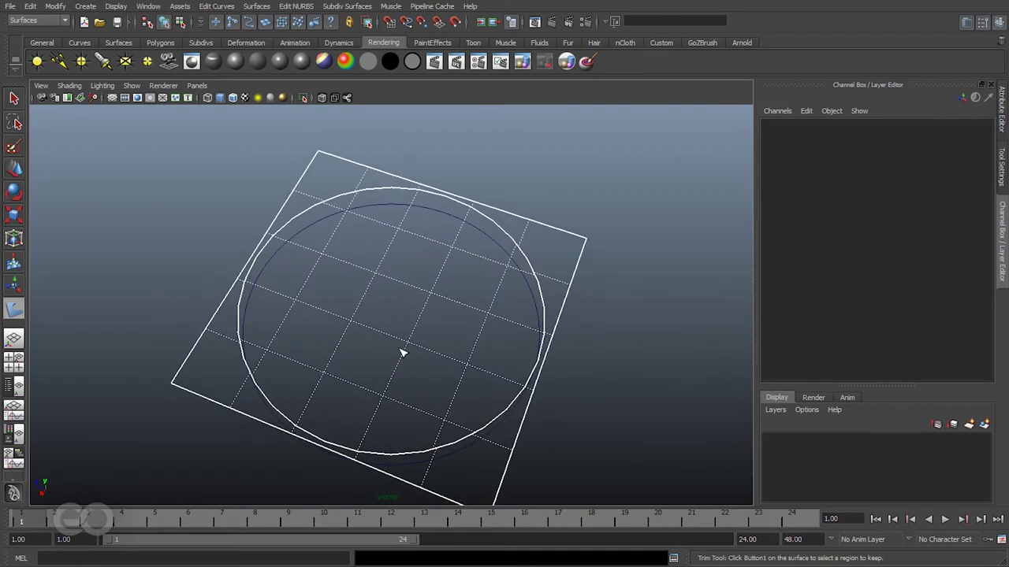
pyautogui.click(391, 308)
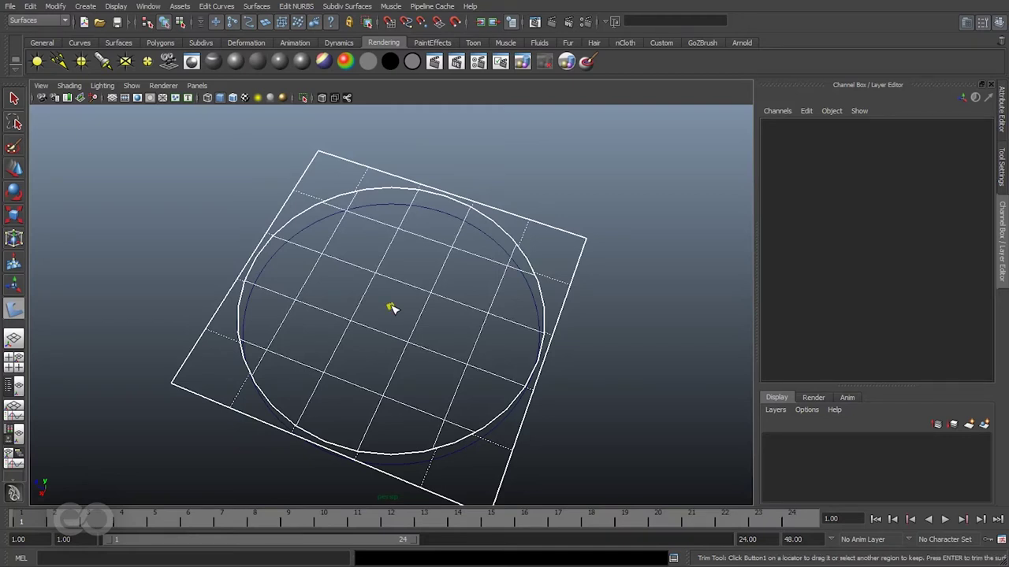
pyautogui.keyDown('alt'); pyautogui.moveTo(436, 364); pyautogui.dragTo(401, 348); pyautogui.keyUp('alt')
pyautogui.press('Return')
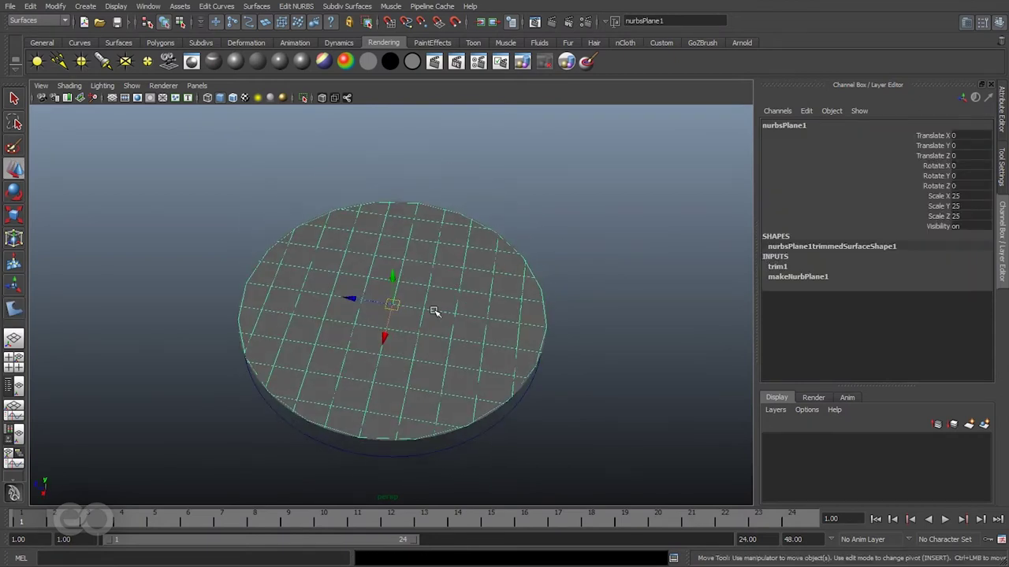
# Move a group of neighbouring control vertices on one side of the circle inward, past the trim locator near the plane's centre.
pyautogui.keyDown('alt'); pyautogui.moveTo(361, 282); pyautogui.dragTo(413, 329); pyautogui.keyUp('alt')
pyautogui.click(528, 360)
pyautogui.keyDown('alt'); pyautogui.moveTo(554, 391); pyautogui.dragTo(547, 402); pyautogui.keyUp('alt')
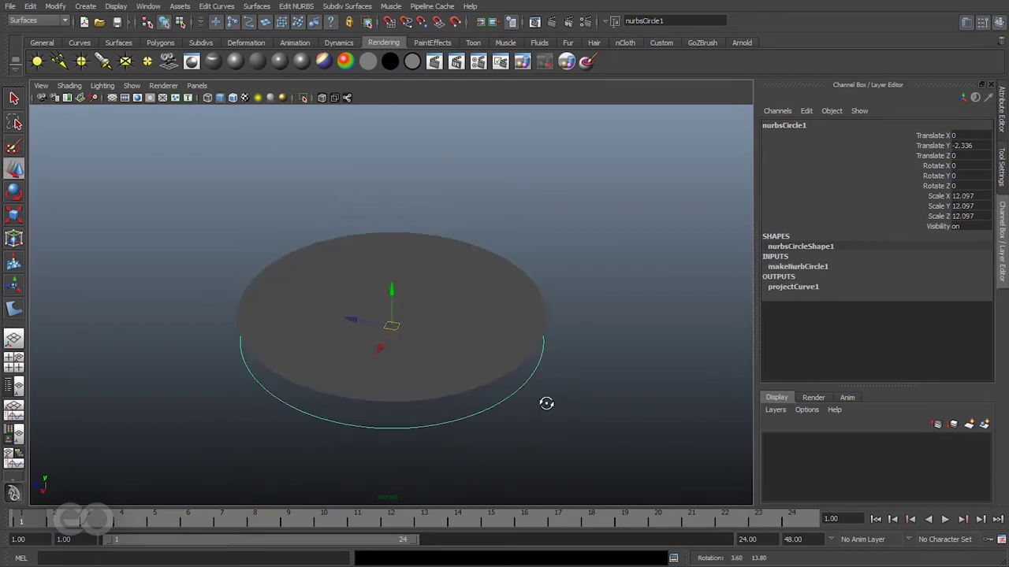
pyautogui.click(319, 397)
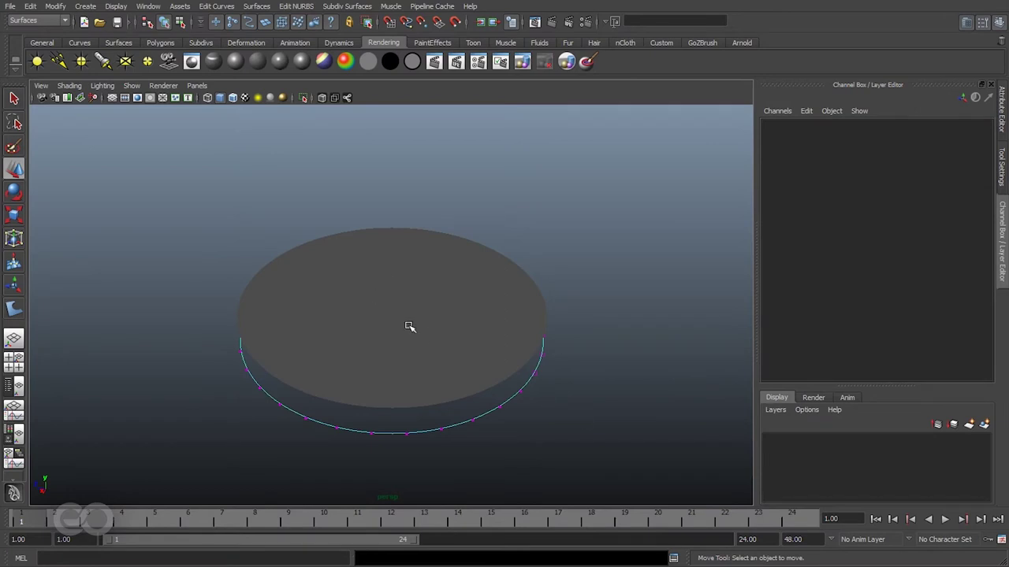
pyautogui.moveTo(632, 451); pyautogui.dragTo(510, 354)
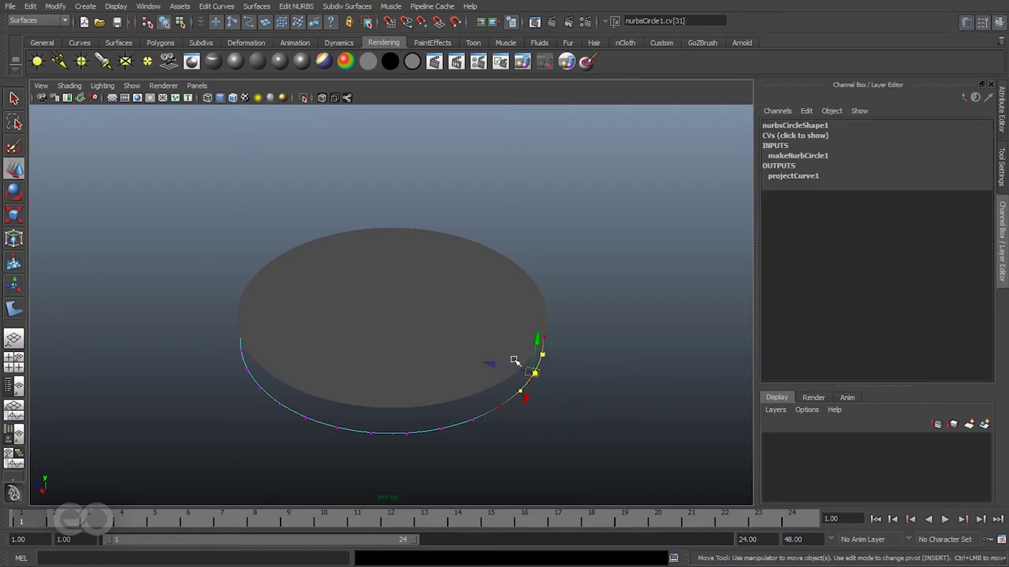
pyautogui.keyDown('alt'); pyautogui.moveTo(458, 379); pyautogui.dragTo(504, 407); pyautogui.keyUp('alt')
pyautogui.moveTo(501, 331); pyautogui.dragTo(315, 324, button='middle')
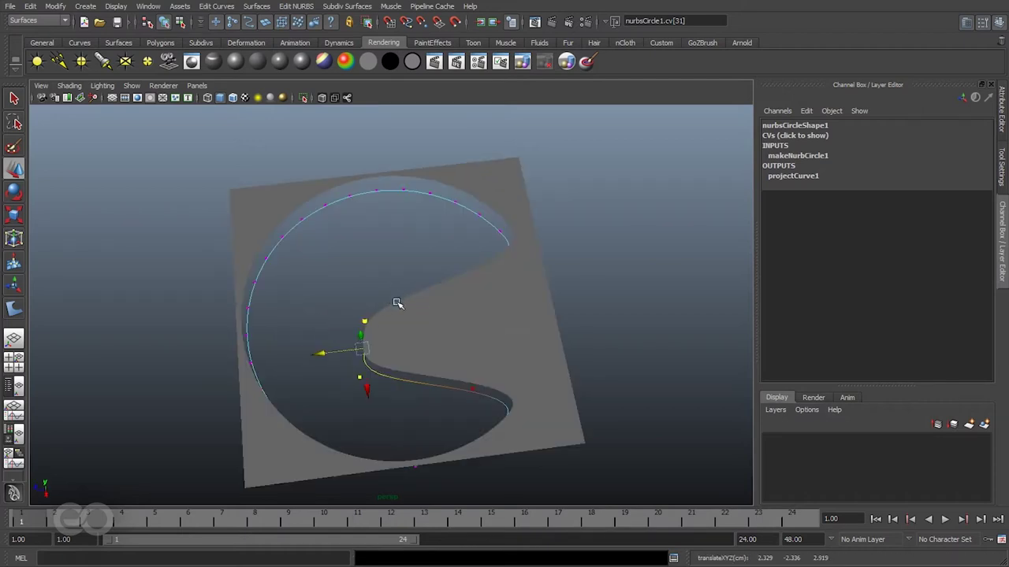
pyautogui.keyDown('alt'); pyautogui.moveTo(379, 310); pyautogui.dragTo(389, 346); pyautogui.keyUp('alt')
pyautogui.moveTo(385, 355); pyautogui.dragTo(411, 363, button='middle')
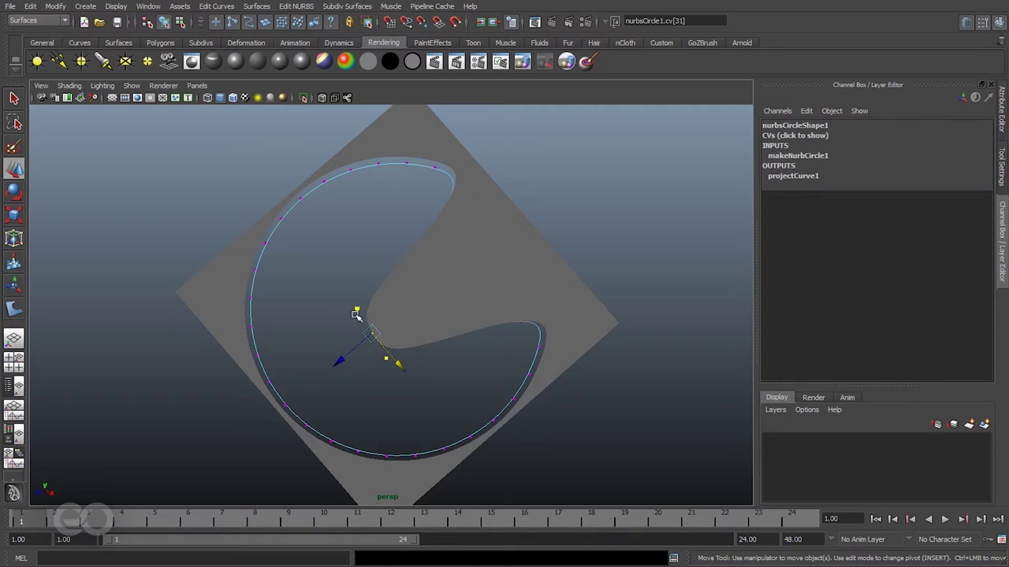
# Undo the control vertex moves and the trim to restore the full square plane with its projected curve.
pyautogui.hotkey('ctrl', 'z')
pyautogui.hotkey('ctrl', 'z')
pyautogui.hotkey('ctrl', 'z')
pyautogui.hotkey('ctrl', 'z')
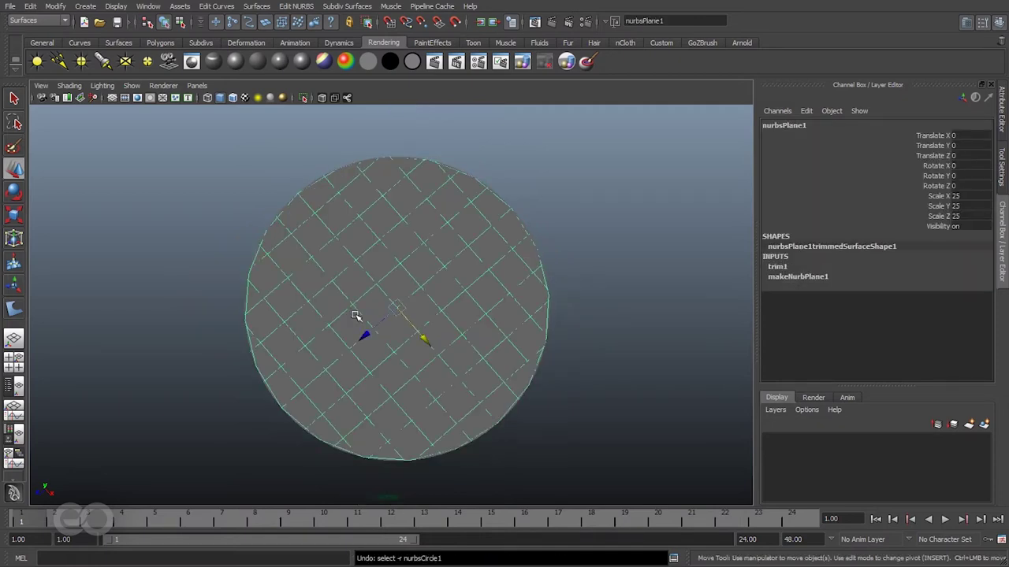
pyautogui.hotkey('ctrl', 'z')
# Trim the plane with the Trim Tool, keeping the region outside the projected circle by marking the plane's corner.
pyautogui.keyDown('alt'); pyautogui.moveTo(399, 399); pyautogui.dragTo(572, 334); pyautogui.keyUp('alt')
pyautogui.click(583, 324)
pyautogui.click(555, 366)
pyautogui.click(297, 8)
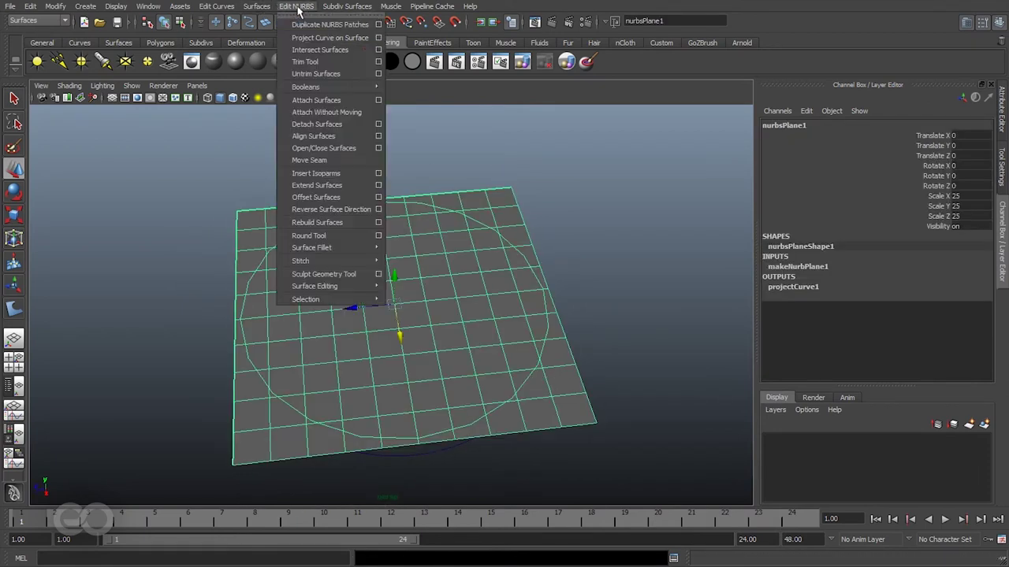
pyautogui.click(341, 60)
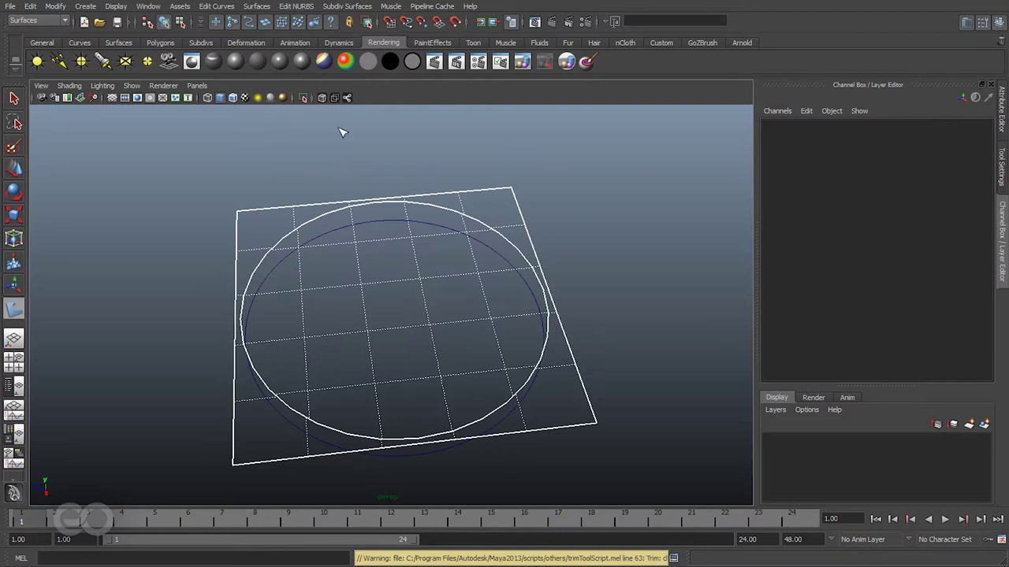
pyautogui.click(237, 465)
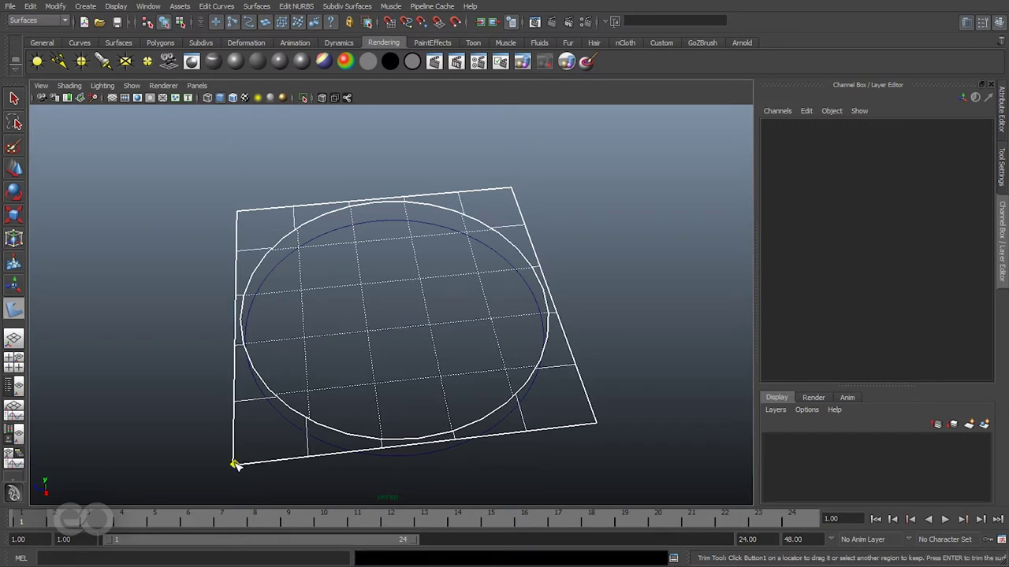
pyautogui.press('Return')
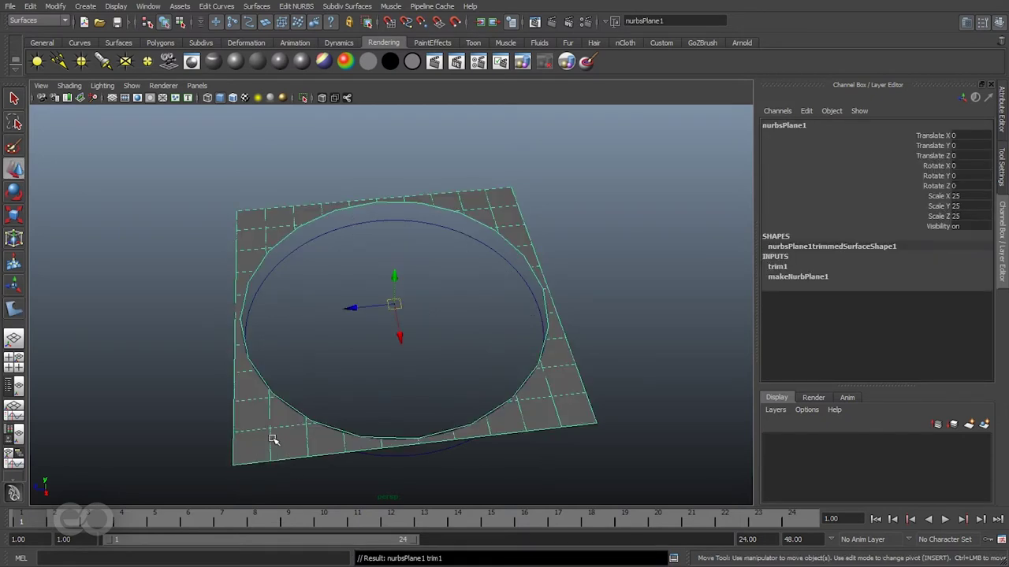
# Inspect the trimmed plane's nodes and set the Selected option of its trim1 input to Discard.
pyautogui.click(1001, 116)
pyautogui.click(837, 126)
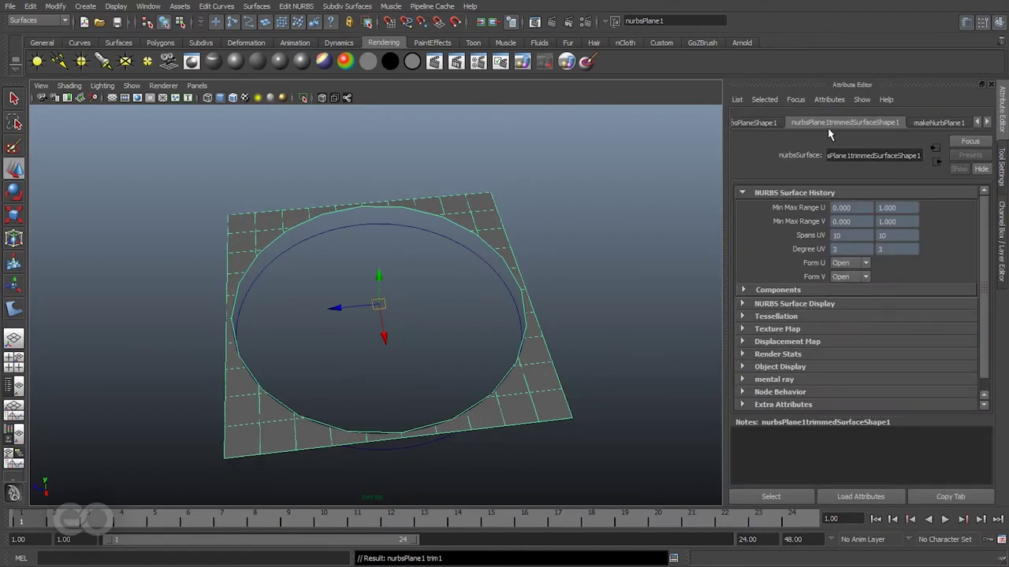
pyautogui.click(751, 124)
pyautogui.click(978, 123)
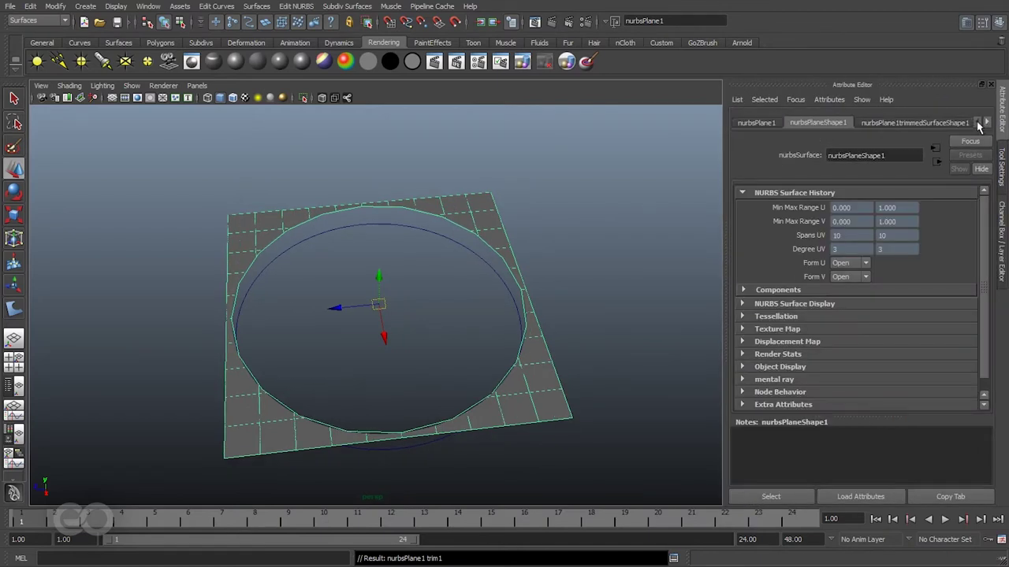
pyautogui.click(981, 124)
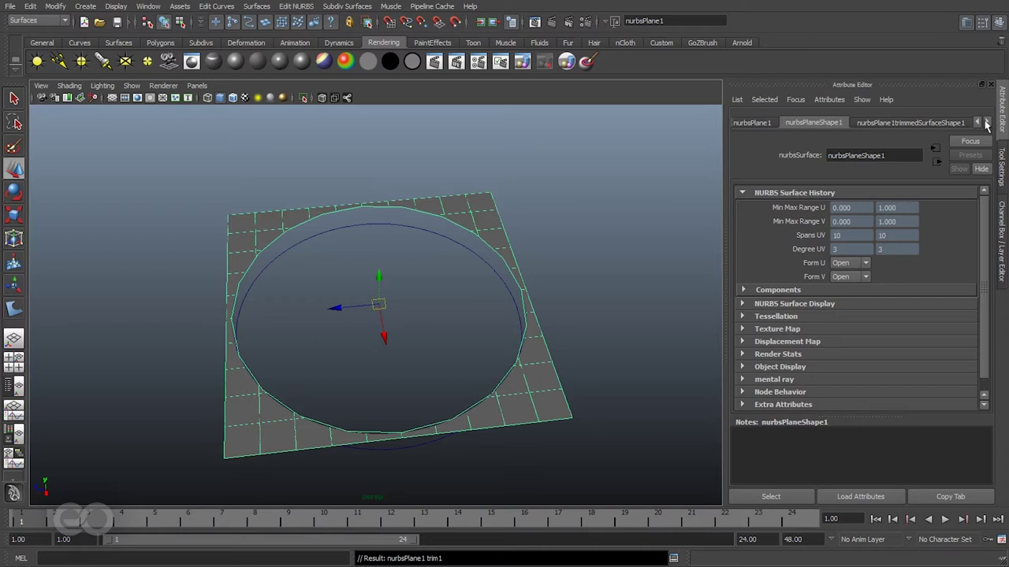
pyautogui.click(1002, 224)
pyautogui.click(787, 268)
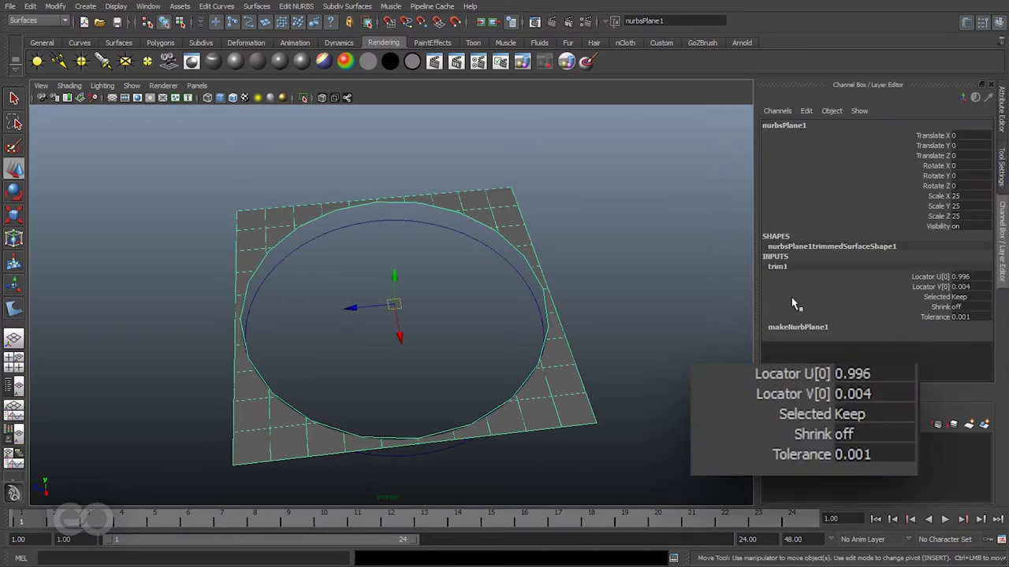
pyautogui.click(970, 299)
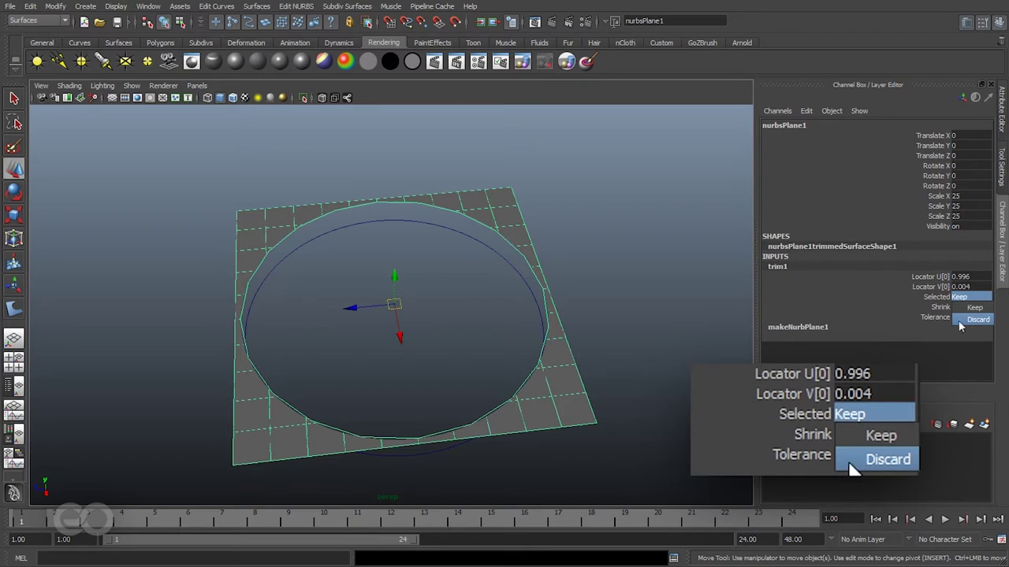
pyautogui.click(977, 319)
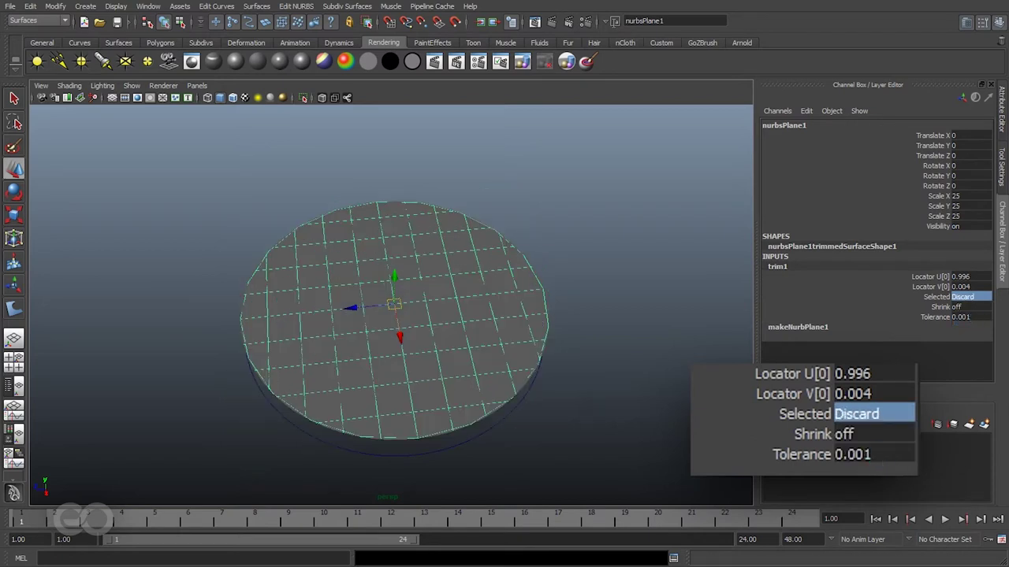
# Select two neighbouring control vertices on the circle's near side and move them inward to notch the trimmed disc.
pyautogui.click(250, 448)
pyautogui.click(325, 439)
pyautogui.press('F8')
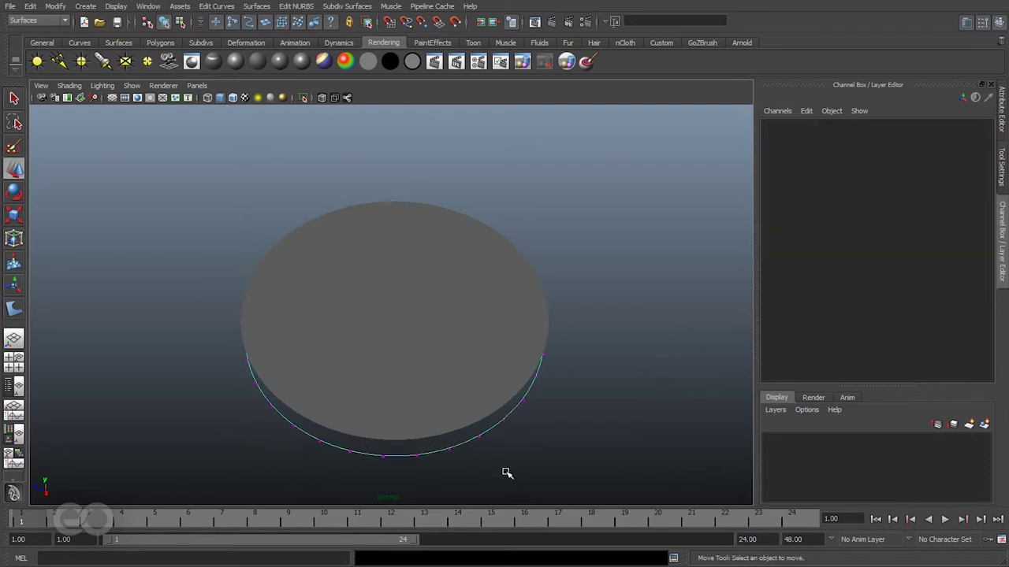
pyautogui.moveTo(328, 475); pyautogui.dragTo(283, 423)
pyautogui.moveTo(352, 437); pyautogui.dragTo(271, 491, button='middle')
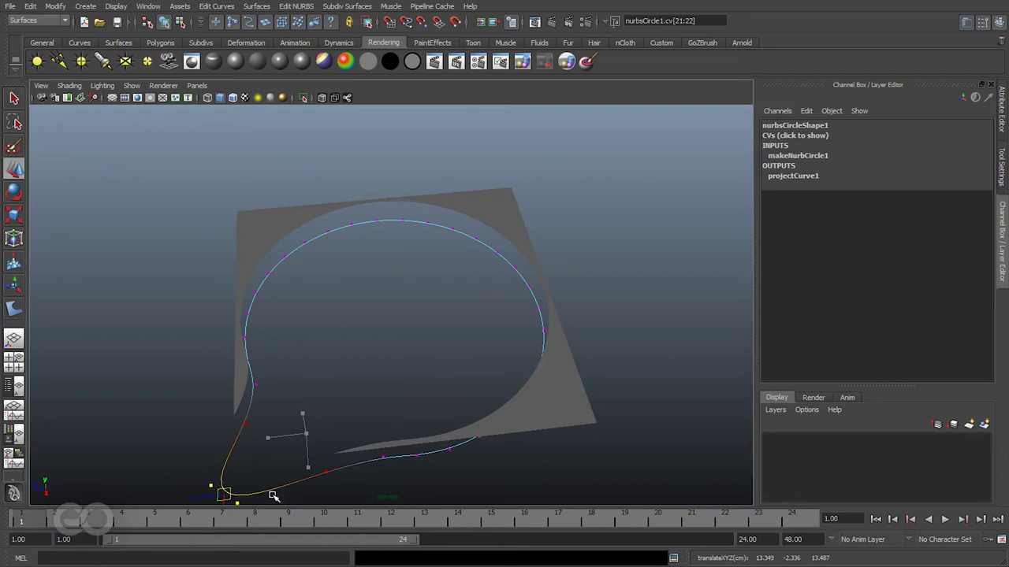
pyautogui.hotkey('ctrl', 'z')
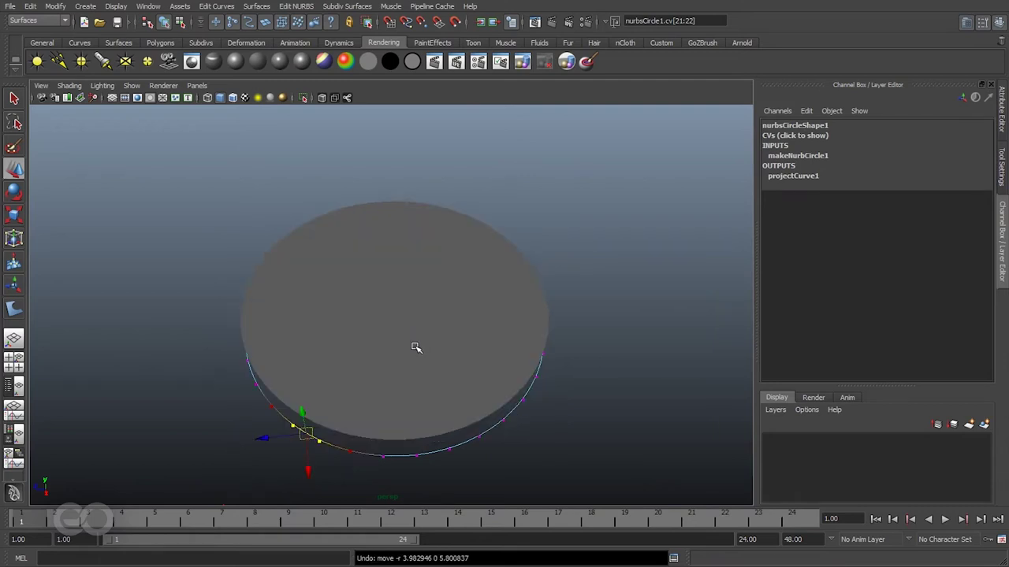
pyautogui.moveTo(347, 470); pyautogui.dragTo(415, 418, button='middle')
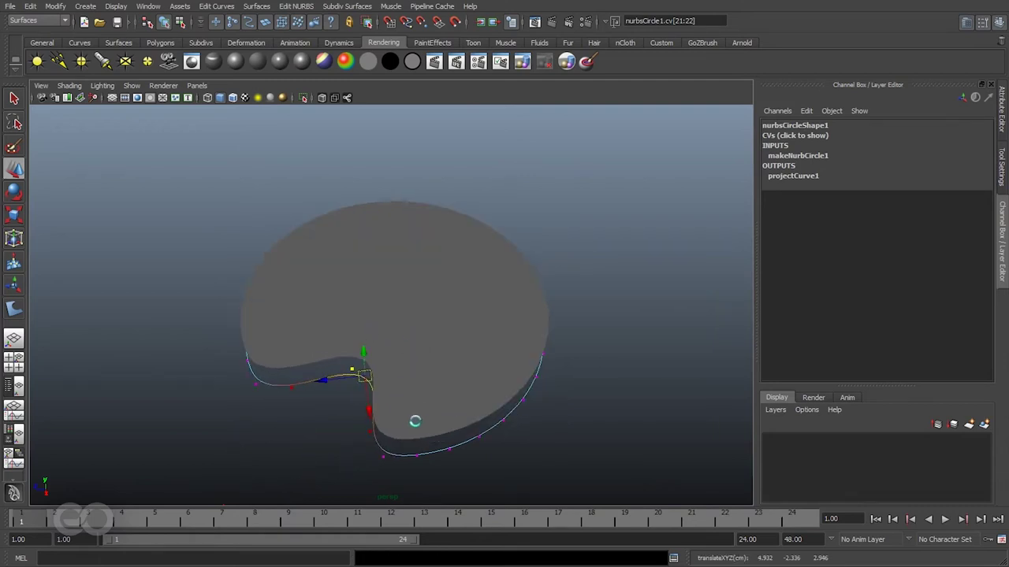
# Undo the moves of the circle's two near-side control vertices to restore the round trimmed disc.
pyautogui.hotkey('ctrl', 'z')
pyautogui.hotkey('ctrl', 'z')
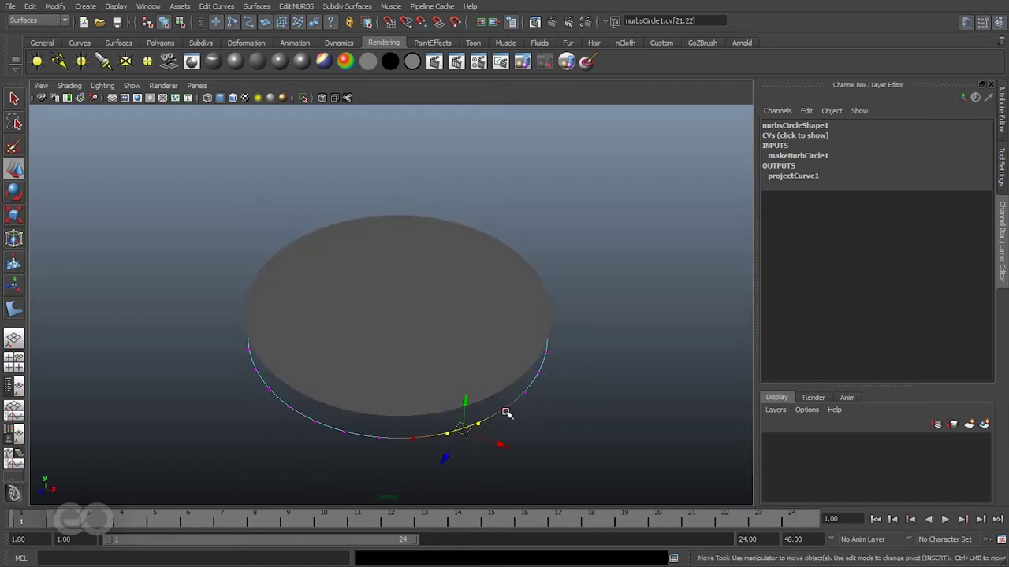
pyautogui.click(593, 350)
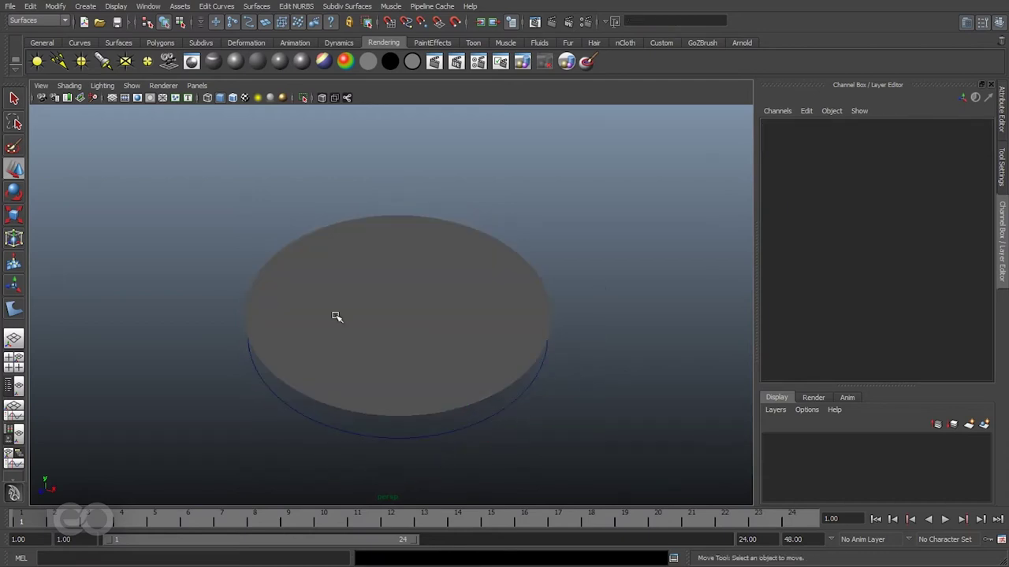
pyautogui.hotkey('ctrl', 'z')
# Inspect the trimmed disc and its source circle from above and from a low side angle.
pyautogui.click(286, 311)
pyautogui.moveTo(286, 311)
pyautogui.keyDown('alt'); pyautogui.mouseDown()
pyautogui.moveTo(373, 389)
pyautogui.moveTo(380, 304)
pyautogui.mouseUp(); pyautogui.keyUp('alt')
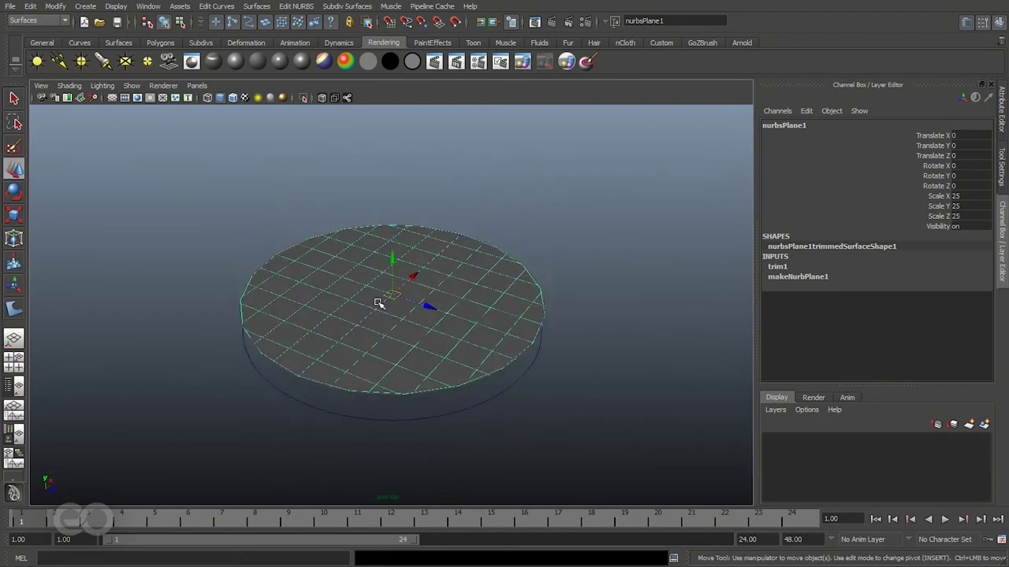
pyautogui.click(470, 422)
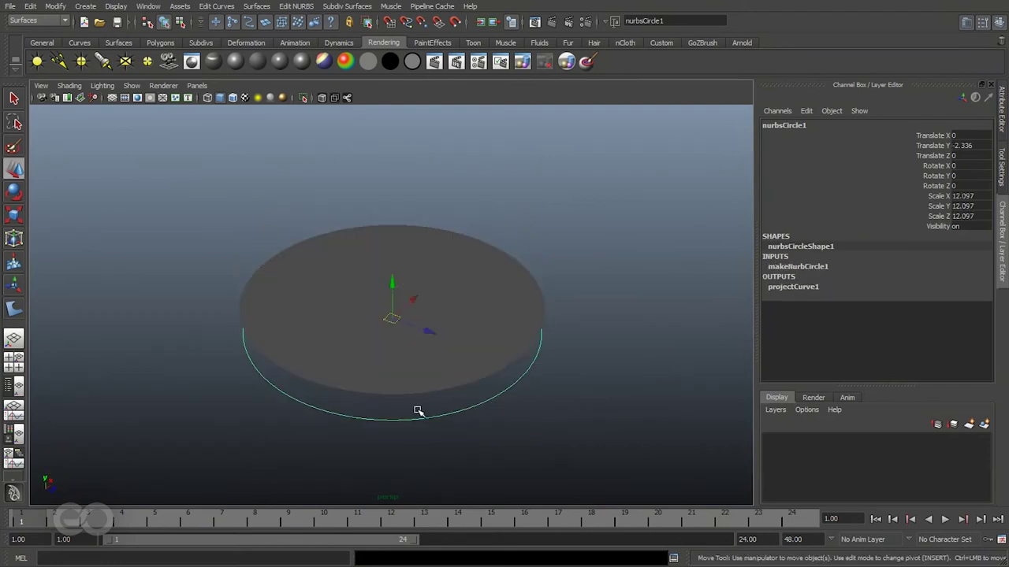
pyautogui.keyDown('alt'); pyautogui.moveTo(511, 384); pyautogui.dragTo(475, 360); pyautogui.keyUp('alt')
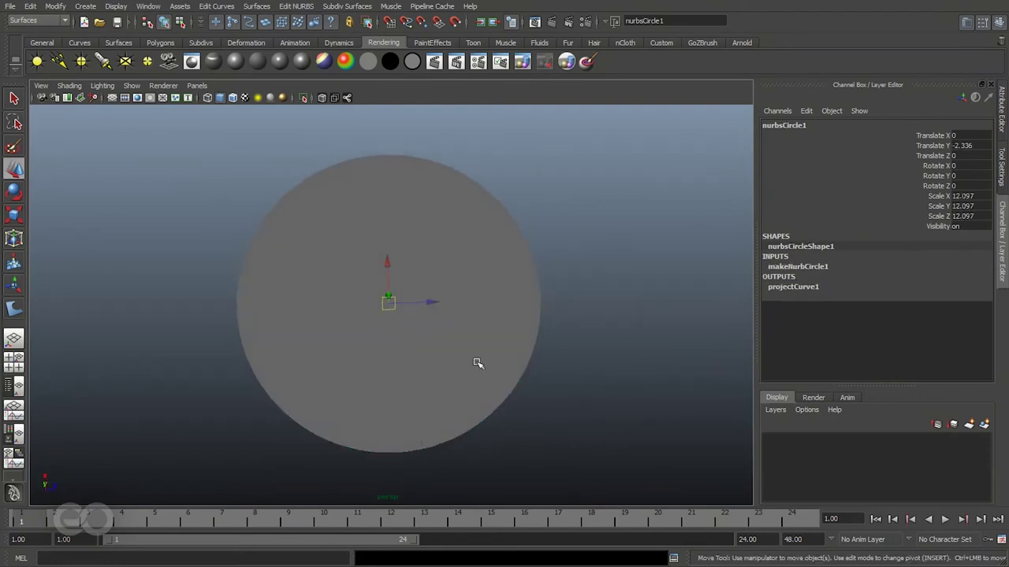
pyautogui.keyDown('alt'); pyautogui.moveTo(486, 297); pyautogui.dragTo(302, 298); pyautogui.keyUp('alt')
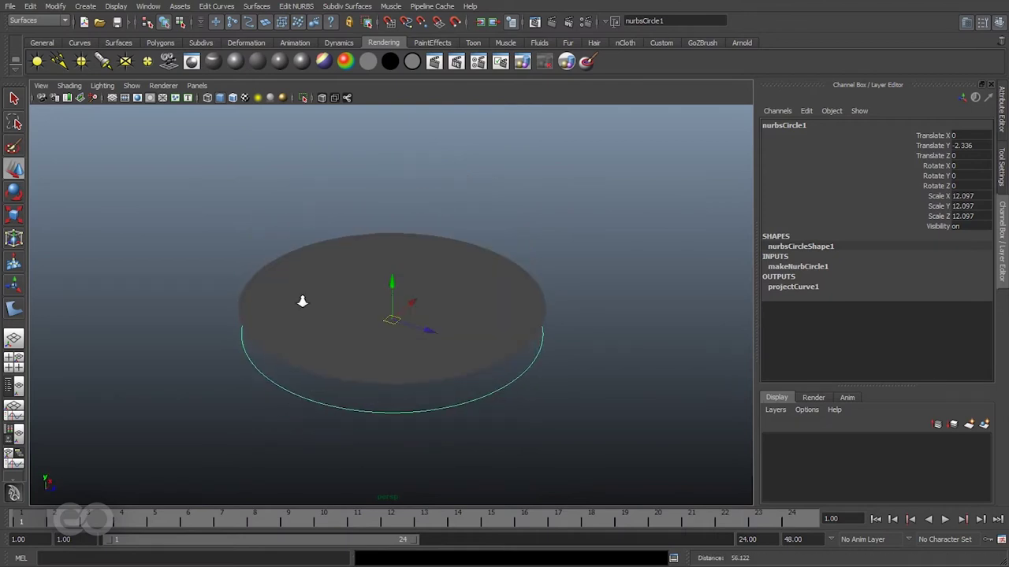
pyautogui.keyDown('alt'); pyautogui.moveTo(302, 297); pyautogui.dragTo(403, 324, button='right'); pyautogui.keyUp('alt')
# Assign a new Blinn surface material to the trimmed plane.
pyautogui.click(511, 313)
pyautogui.moveTo(317, 349)
pyautogui.keyDown('alt'); pyautogui.mouseDown()
pyautogui.moveTo(334, 320)
pyautogui.moveTo(329, 361)
pyautogui.mouseUp(); pyautogui.keyUp('alt')
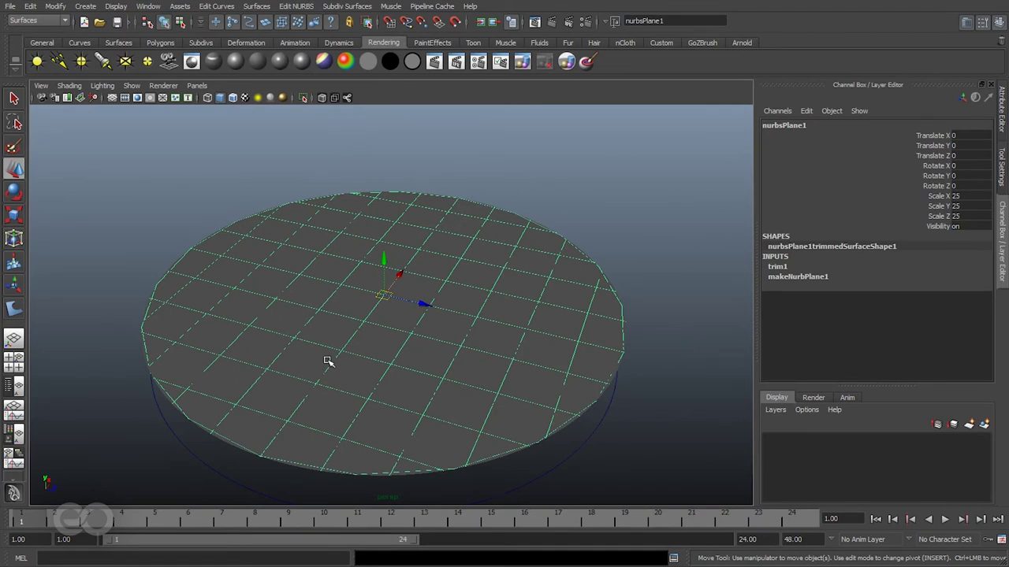
pyautogui.moveTo(354, 260); pyautogui.dragTo(356, 417, button='right')
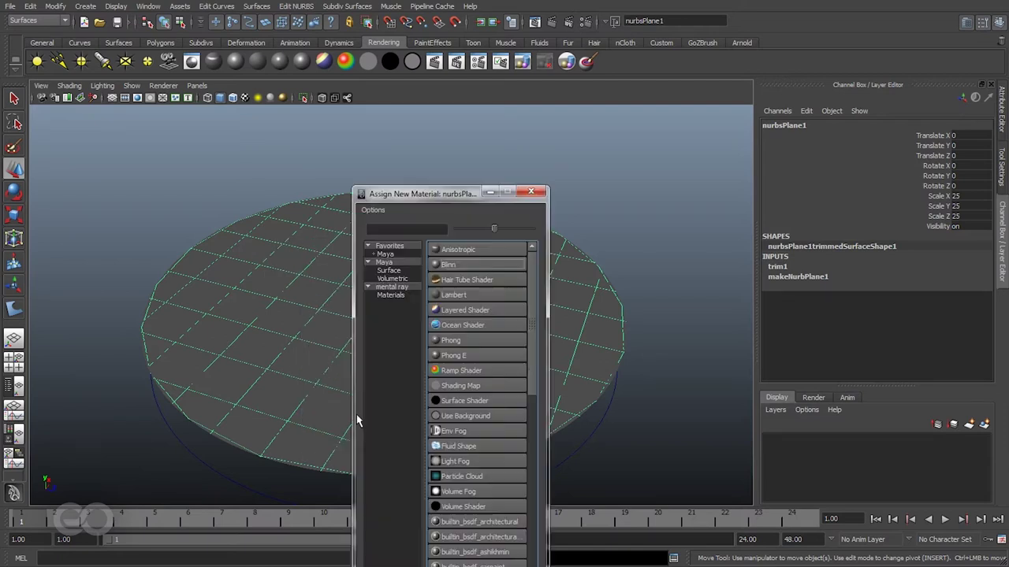
pyautogui.click(386, 271)
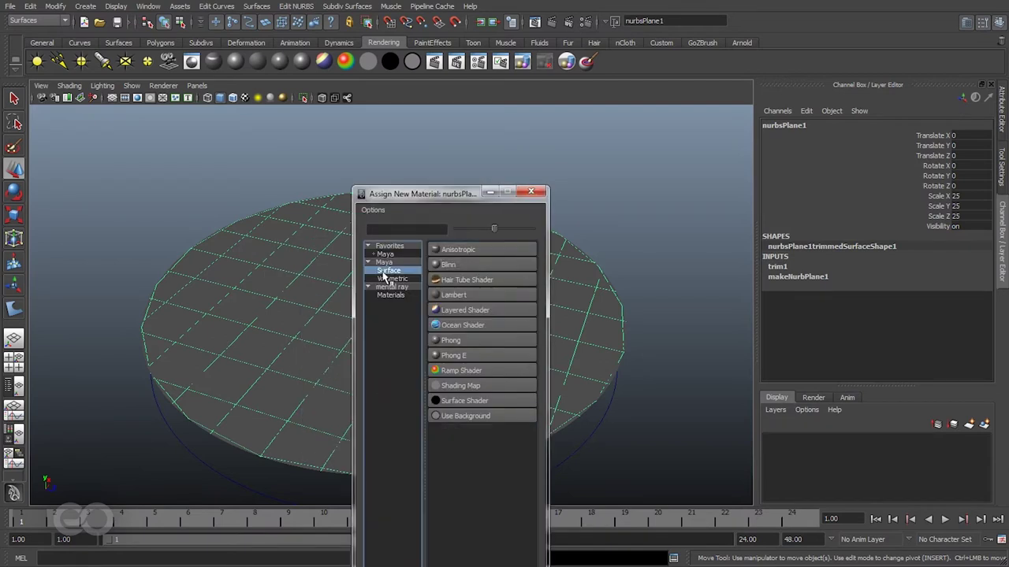
pyautogui.click(455, 266)
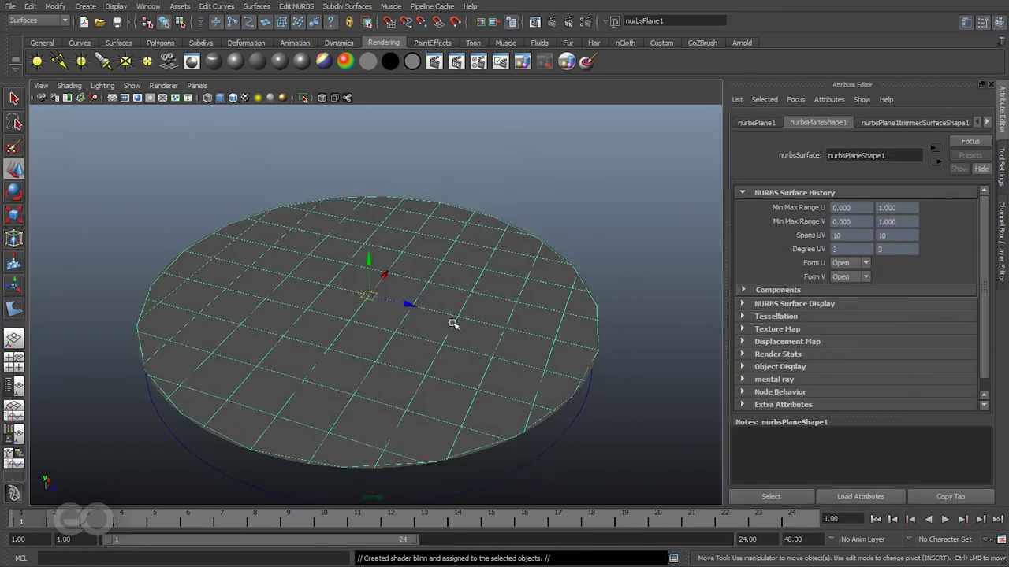
# Show the blinn1 attributes, turn off Auto Load Selected Attributes and deselect the plane.
pyautogui.click(978, 124)
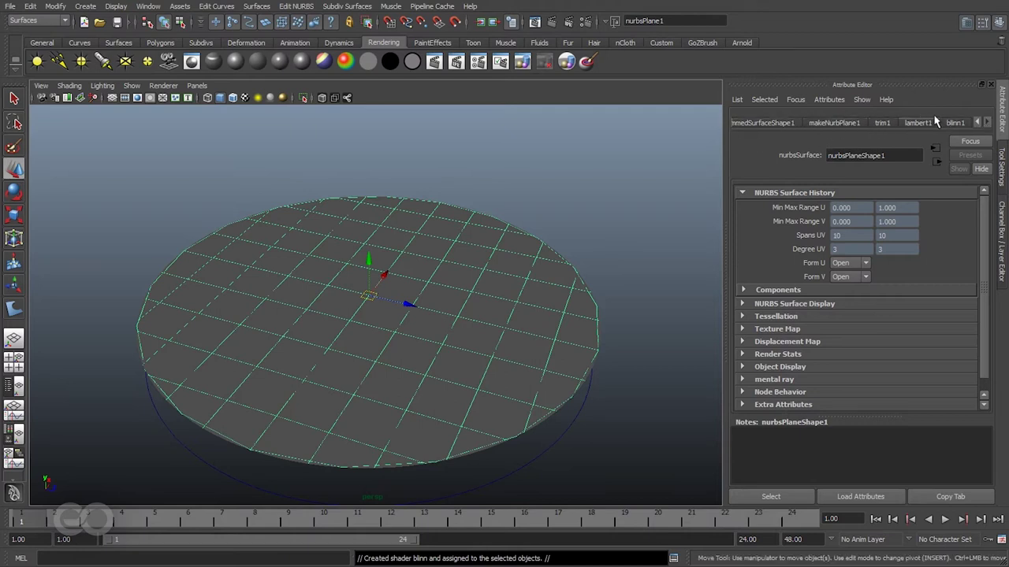
pyautogui.click(957, 124)
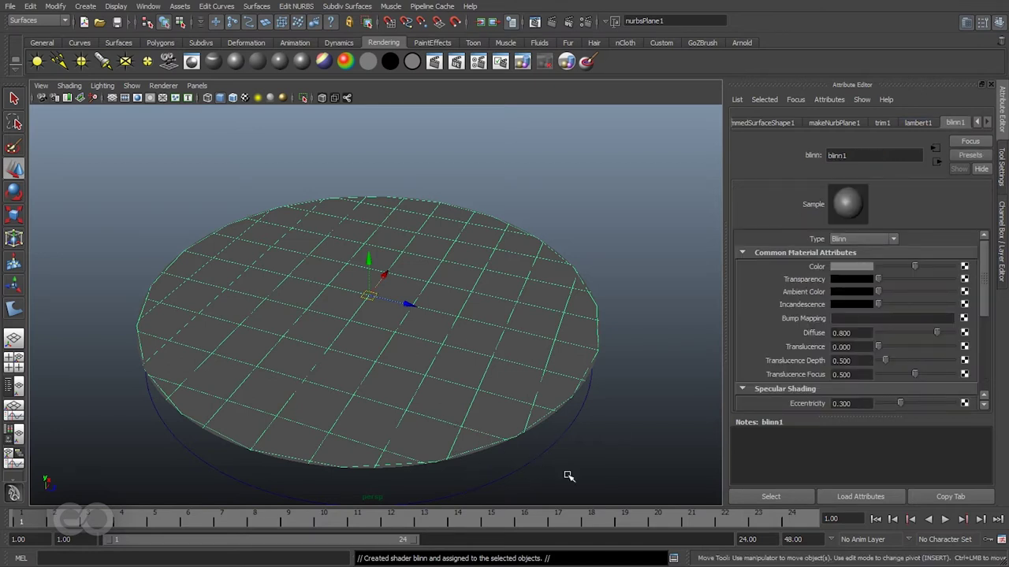
pyautogui.click(602, 111)
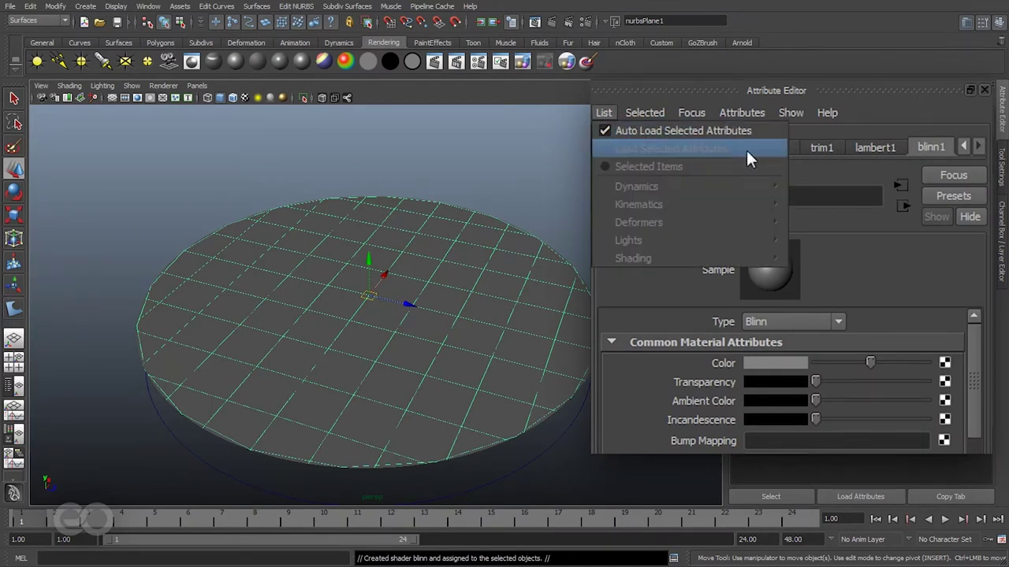
pyautogui.click(698, 131)
pyautogui.click(473, 255)
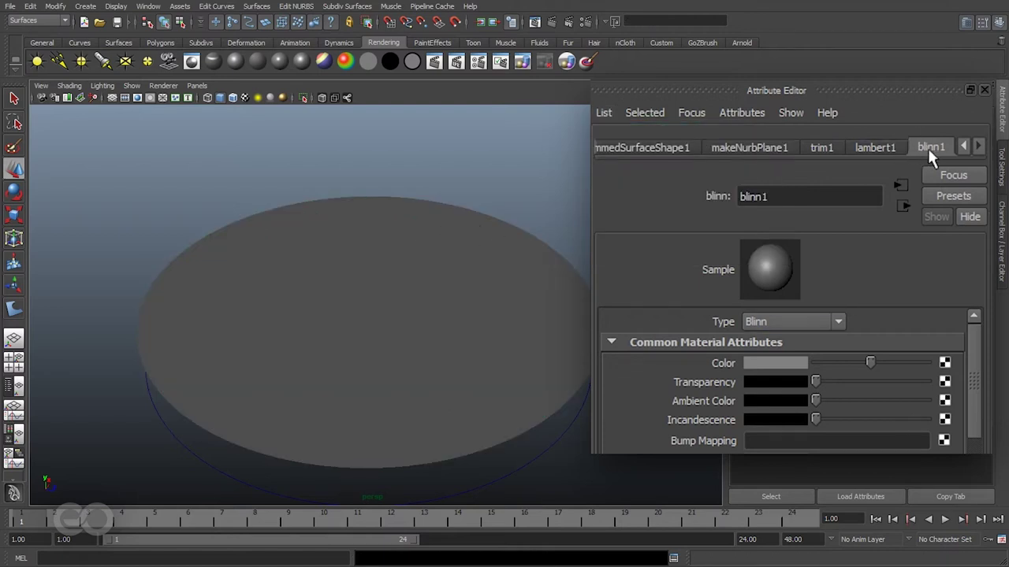
# Go to the blinn1SG shading group and map a 2D Noise texture to its displacement material.
pyautogui.click(902, 206)
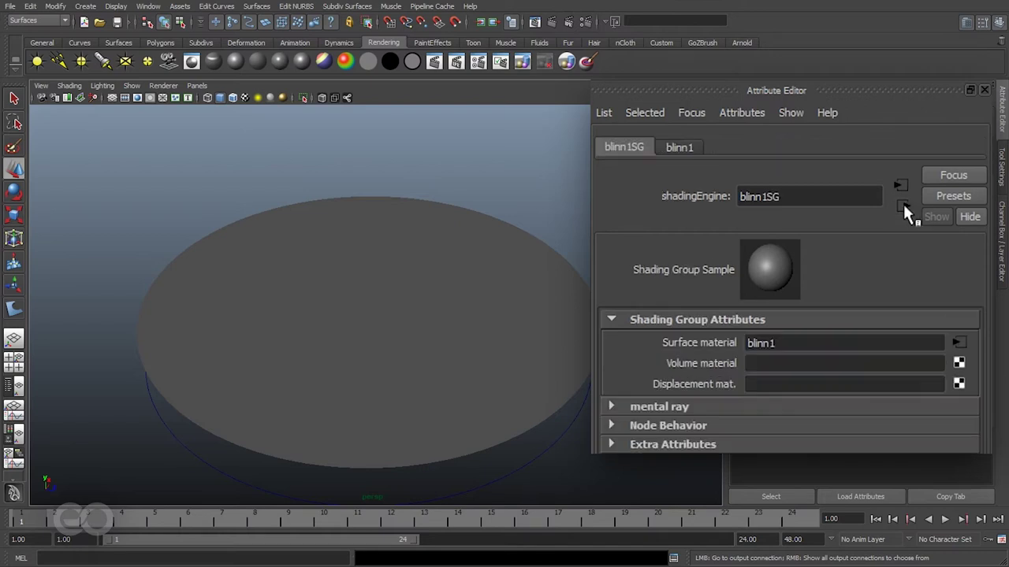
pyautogui.click(796, 197)
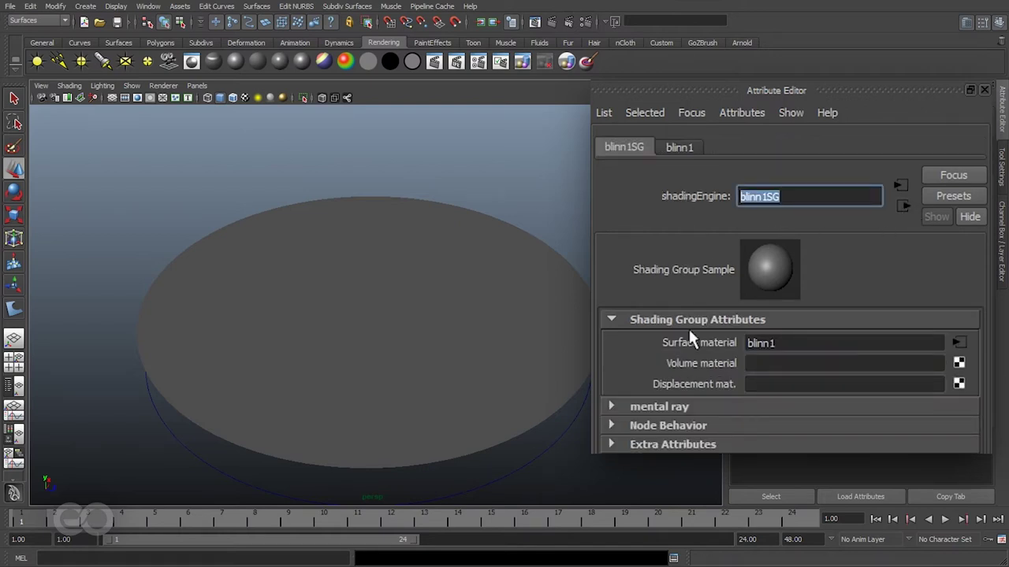
pyautogui.click(774, 384)
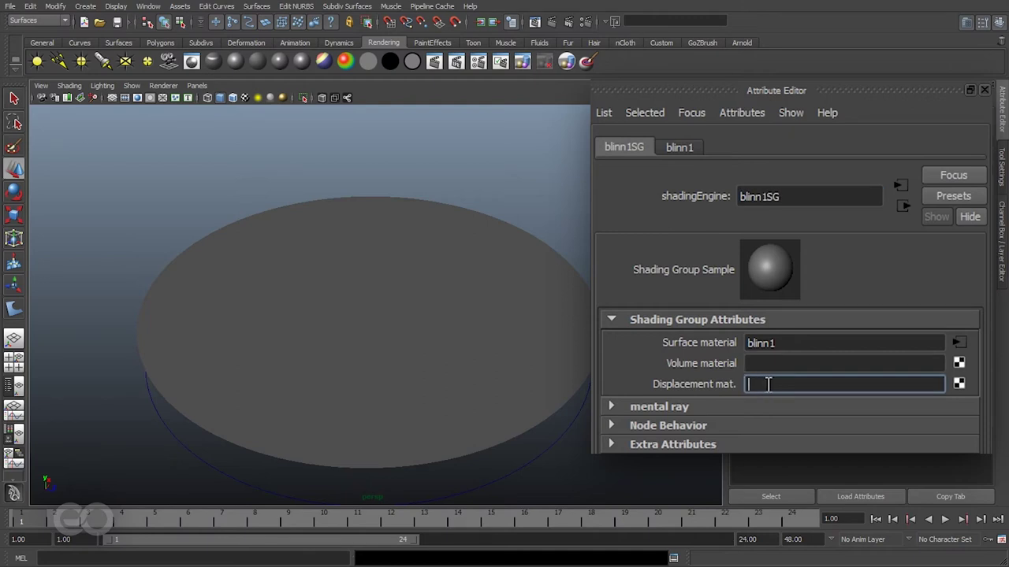
pyautogui.click(958, 384)
pyautogui.click(440, 195)
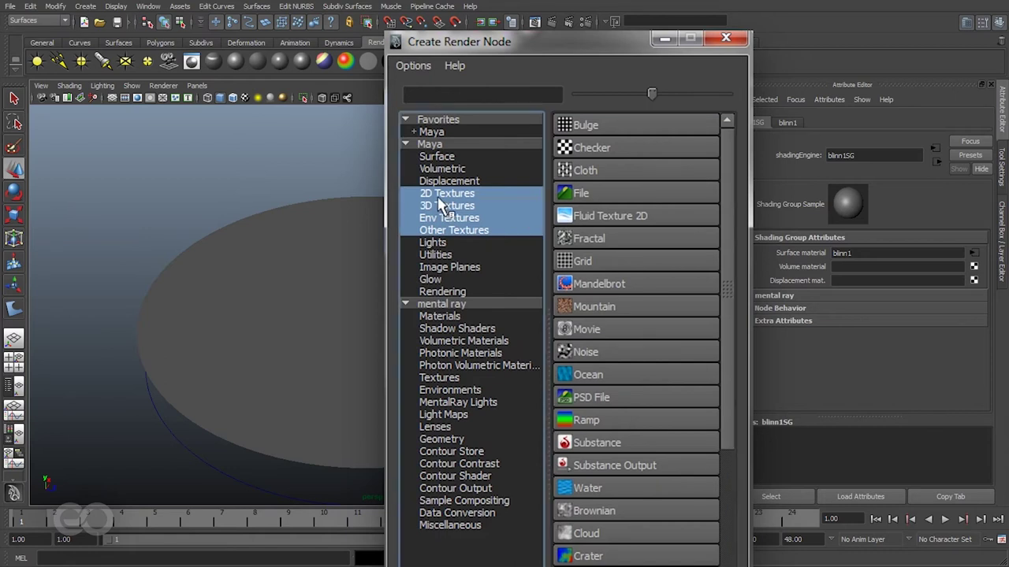
pyautogui.click(620, 353)
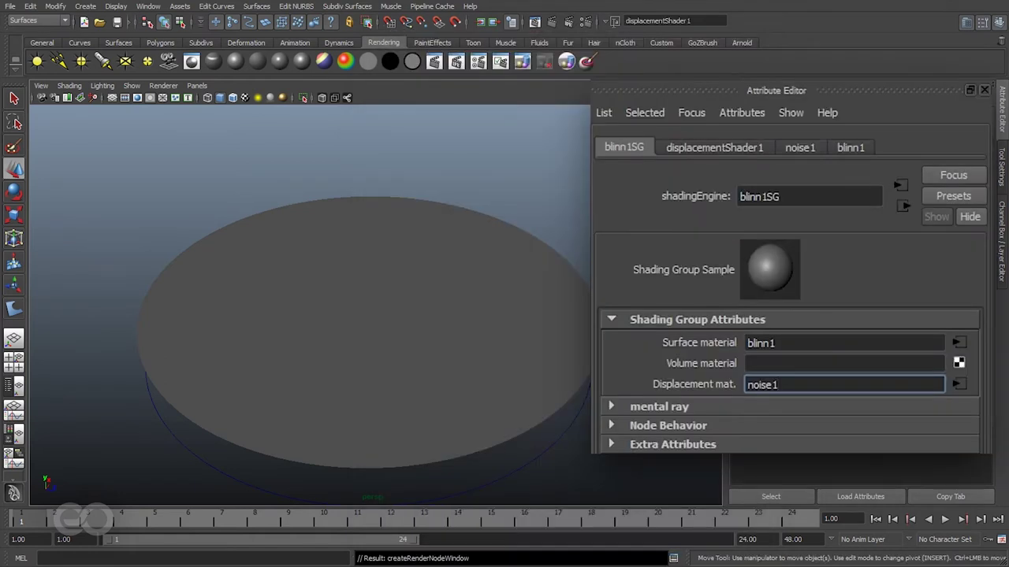
pyautogui.write('1')
# Render the current frame with Maya Software to check the displaced disc, and close the render window.
pyautogui.keyDown('alt'); pyautogui.moveTo(682, 315); pyautogui.dragTo(354, 326); pyautogui.keyUp('alt')
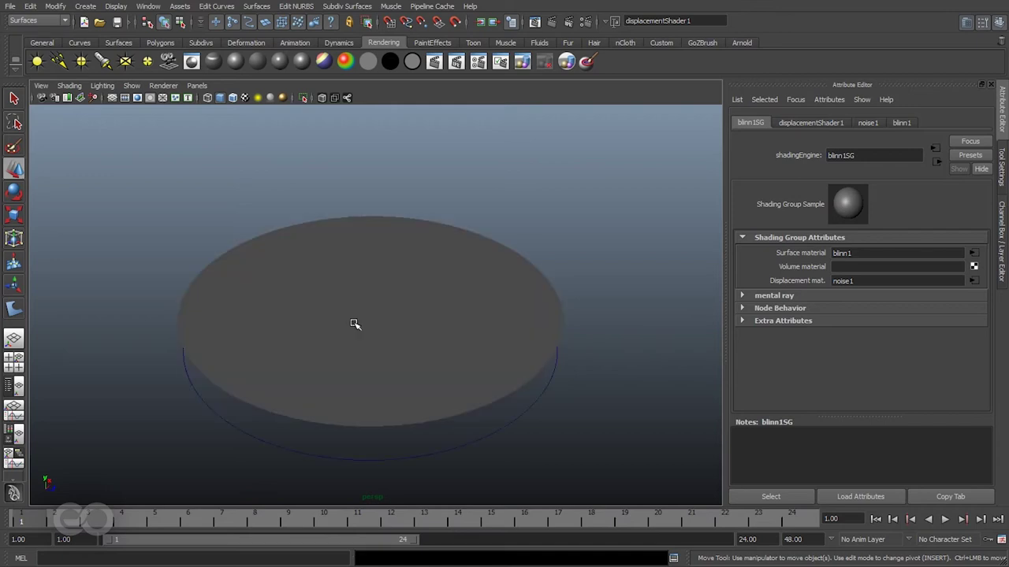
pyautogui.click(552, 21)
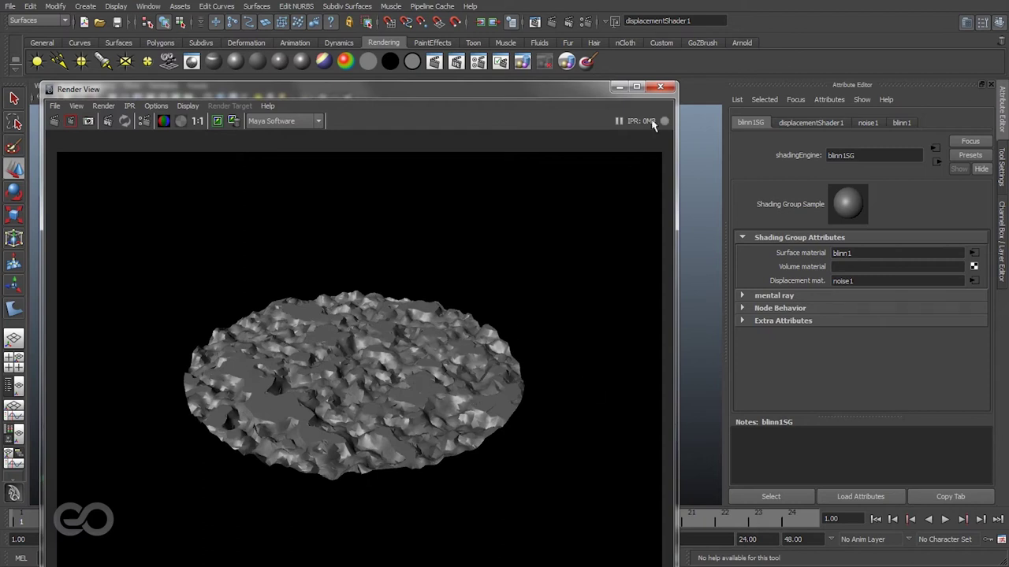
pyautogui.click(668, 86)
# Convert the trimmed plane's displacement to polygons with history.
pyautogui.keyDown('alt'); pyautogui.moveTo(357, 313); pyautogui.dragTo(386, 308); pyautogui.keyUp('alt')
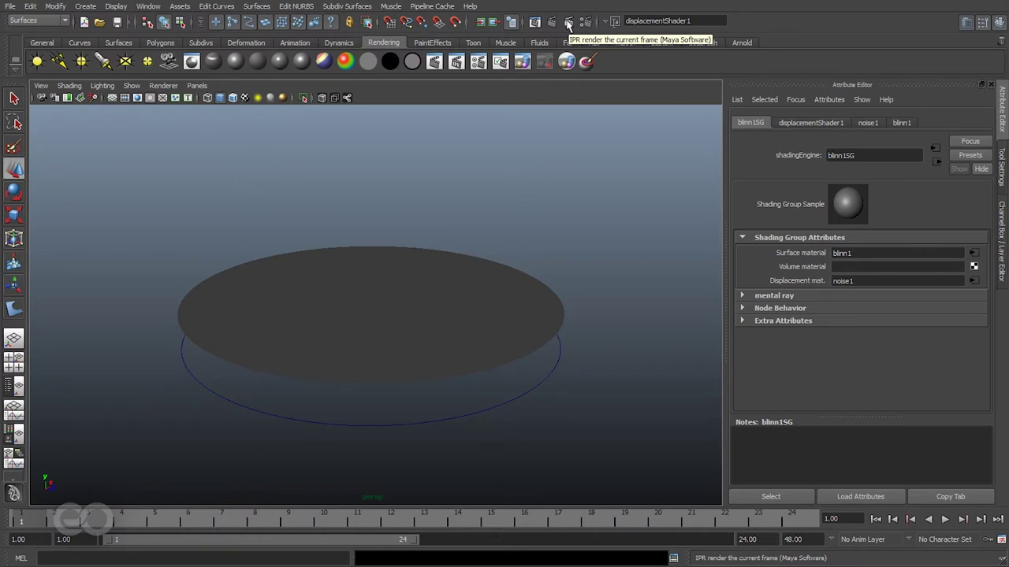
pyautogui.click(420, 313)
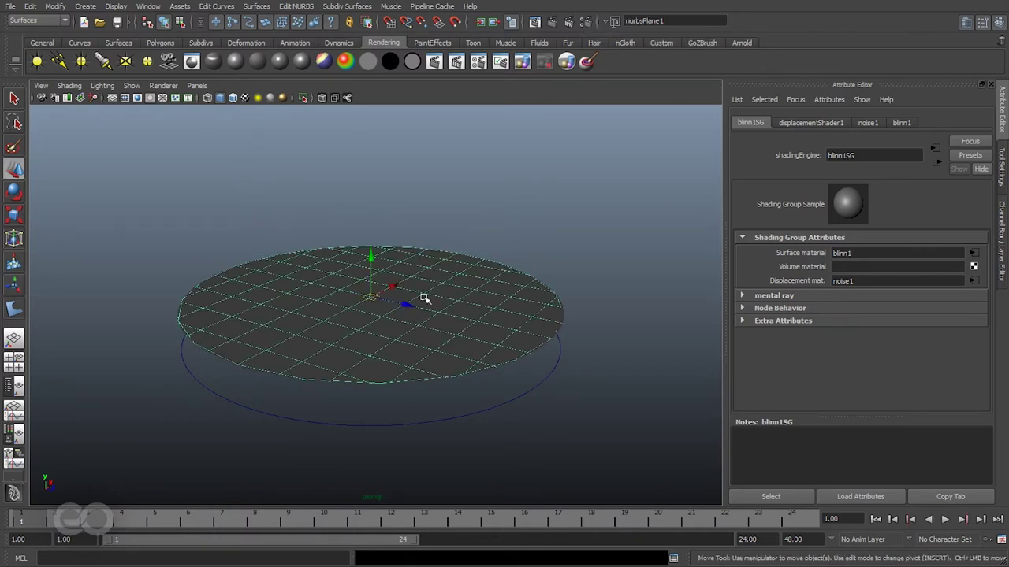
pyautogui.click(55, 6)
pyautogui.moveTo(94, 199)
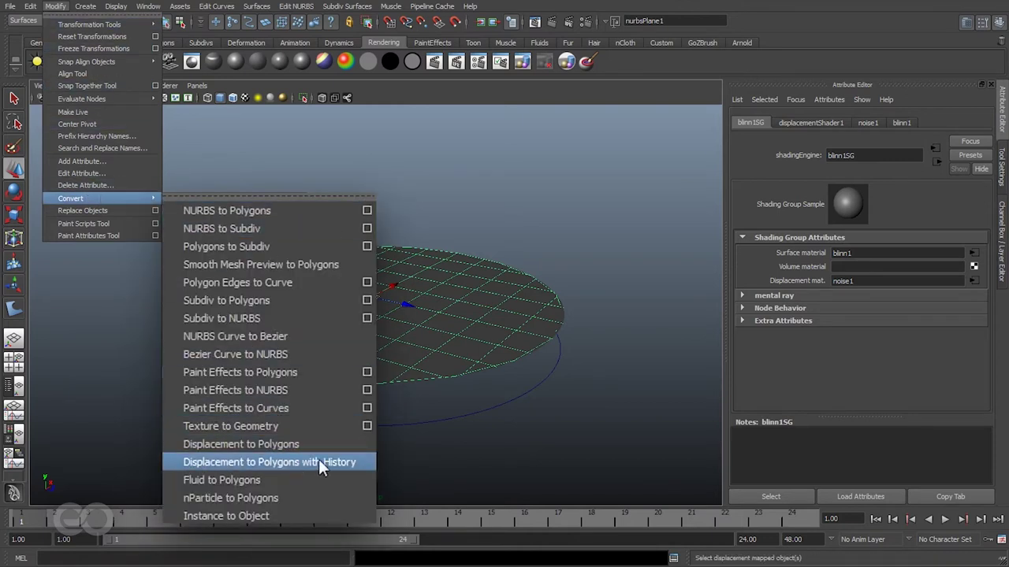
pyautogui.click(361, 462)
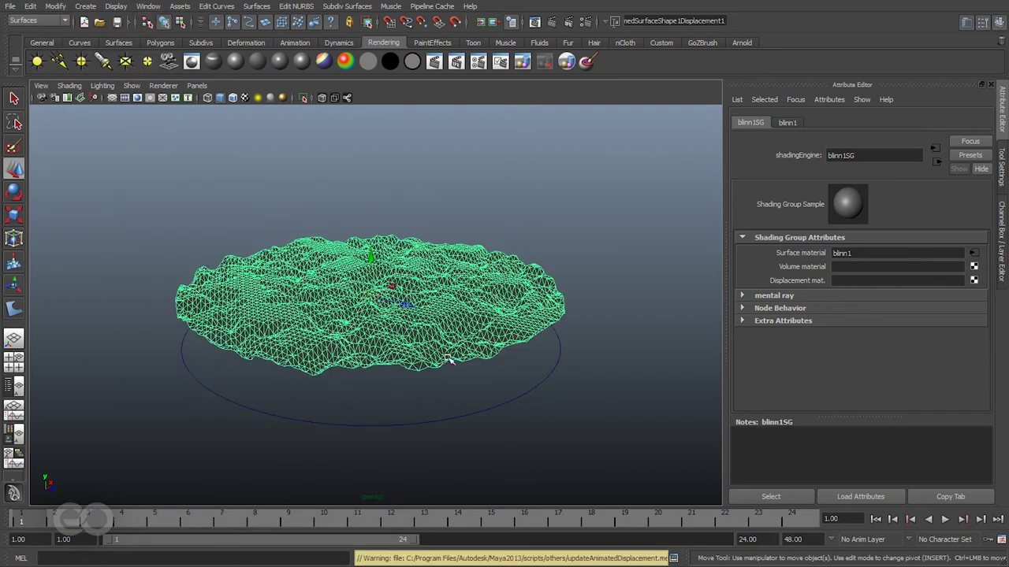
# Examine the converted displacement mesh from several angles in shaded and wireframe display, selected and deselected.
pyautogui.keyDown('alt'); pyautogui.moveTo(393, 327); pyautogui.dragTo(614, 244); pyautogui.keyUp('alt')
pyautogui.click(615, 243)
pyautogui.press('5')
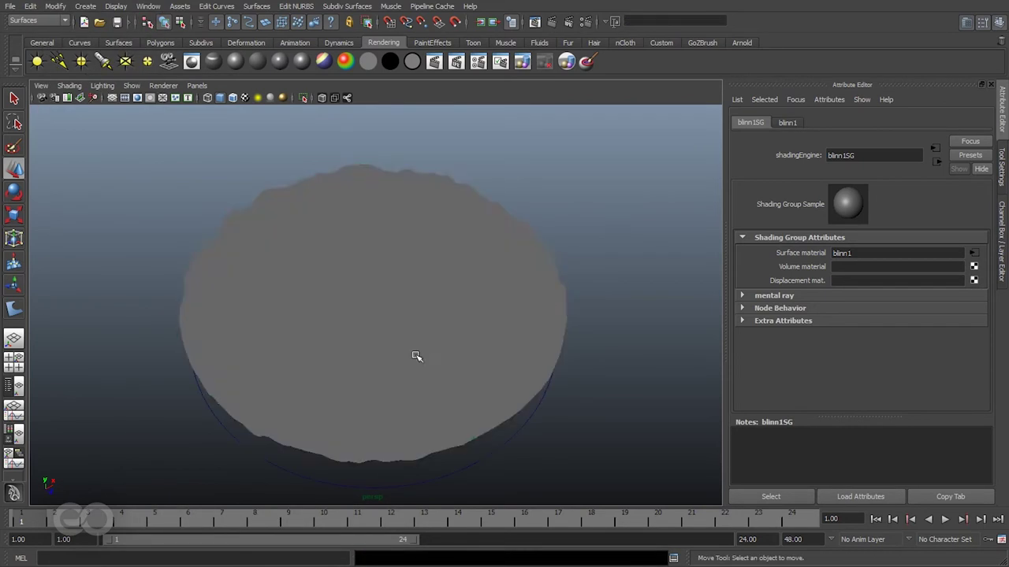
pyautogui.keyDown('alt'); pyautogui.moveTo(387, 355); pyautogui.dragTo(391, 334); pyautogui.keyUp('alt')
pyautogui.click(392, 334)
pyautogui.press('4')
pyautogui.keyDown('alt'); pyautogui.moveTo(315, 336); pyautogui.dragTo(359, 377); pyautogui.keyUp('alt')
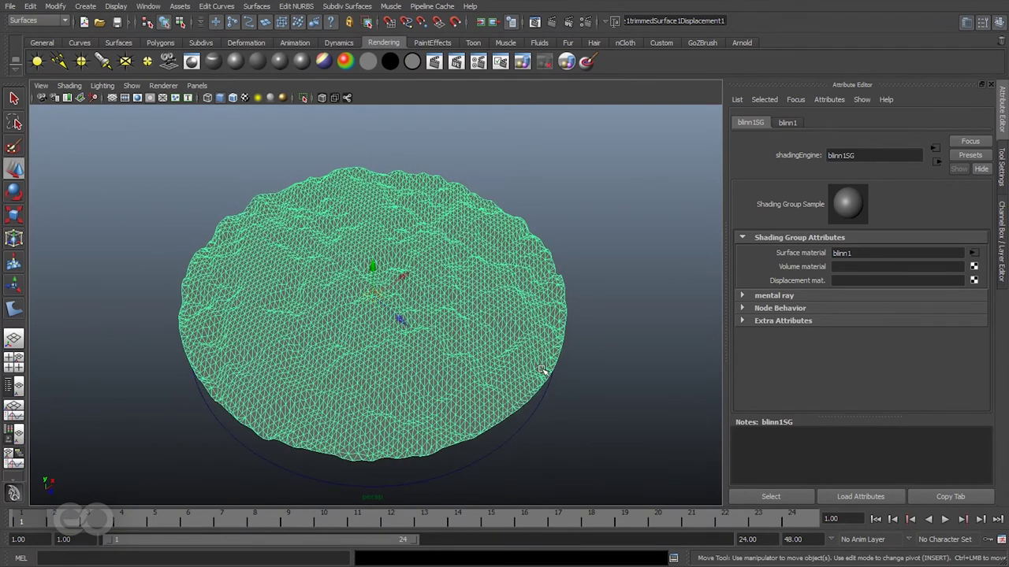
pyautogui.click(631, 379)
pyautogui.press('5')
pyautogui.moveTo(584, 397)
pyautogui.keyDown('alt'); pyautogui.mouseDown()
pyautogui.moveTo(443, 428)
pyautogui.moveTo(457, 343)
pyautogui.moveTo(507, 410)
pyautogui.moveTo(503, 393)
pyautogui.mouseUp(); pyautogui.keyUp('alt')
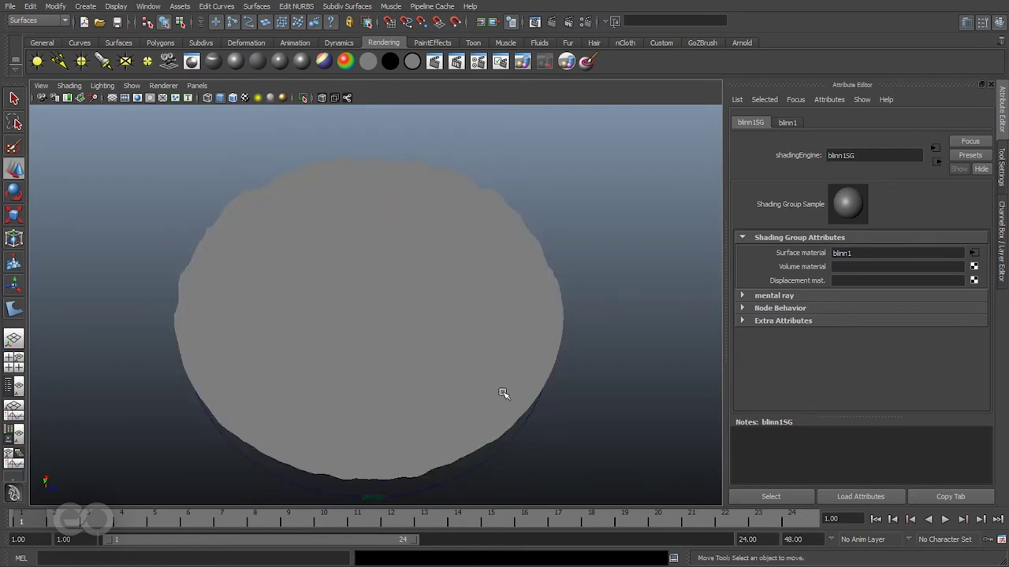
pyautogui.click(392, 299)
pyautogui.press('4')
pyautogui.keyDown('alt'); pyautogui.moveTo(394, 333); pyautogui.dragTo(457, 386); pyautogui.keyUp('alt')
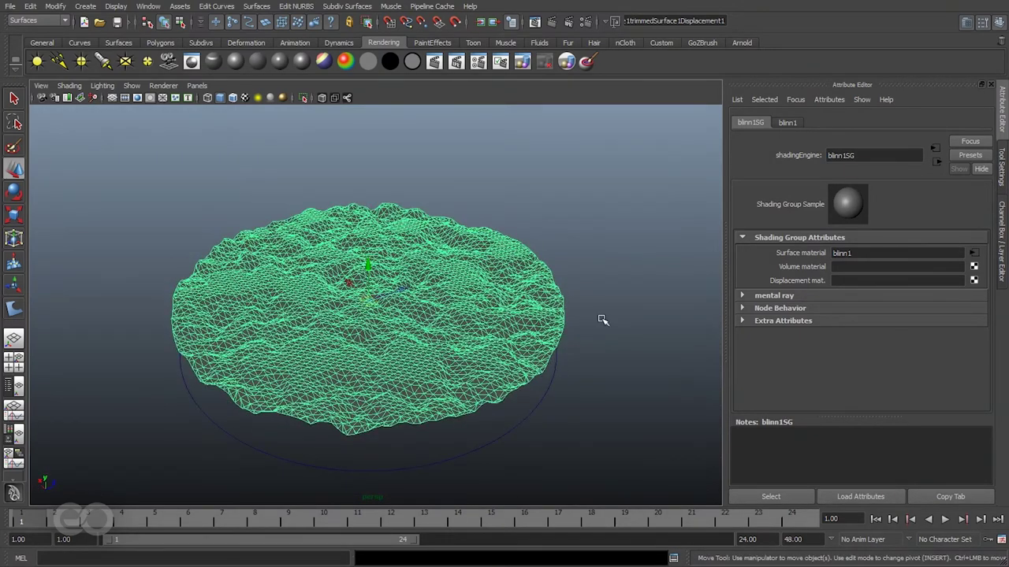
pyautogui.keyDown('alt'); pyautogui.moveTo(603, 320); pyautogui.dragTo(344, 402); pyautogui.keyUp('alt')
pyautogui.keyDown('alt'); pyautogui.moveTo(387, 330); pyautogui.dragTo(337, 339); pyautogui.keyUp('alt')
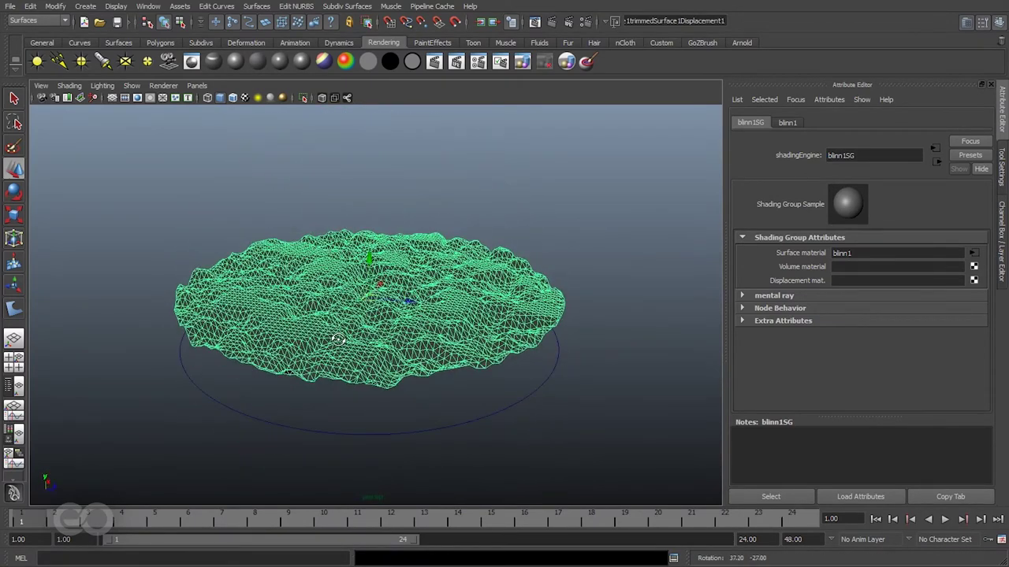
# Switch to the Polygons menu set, unlock the displacement mesh's normals, and check its faceted shading from several angles.
pyautogui.click(38, 21)
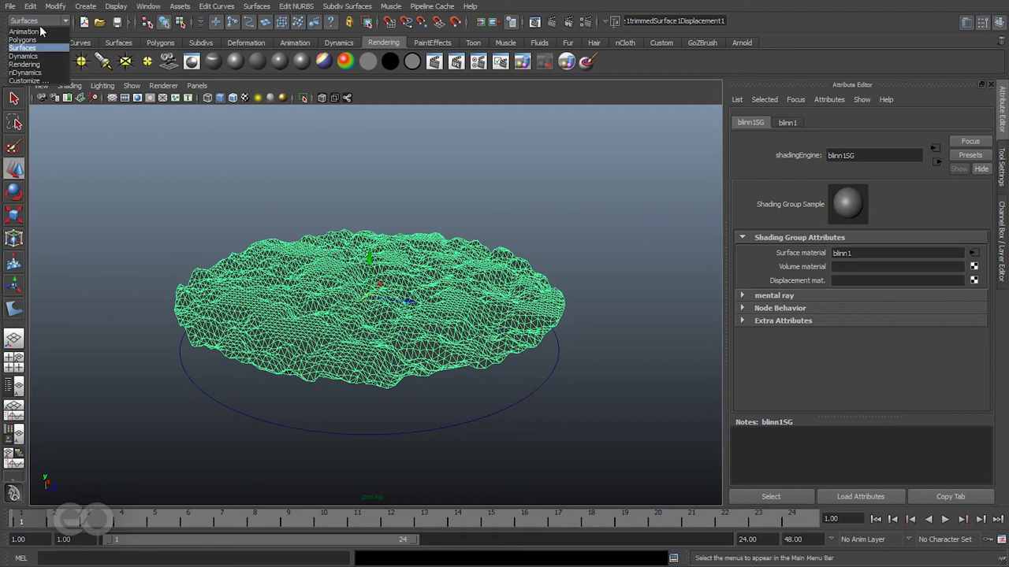
pyautogui.click(35, 38)
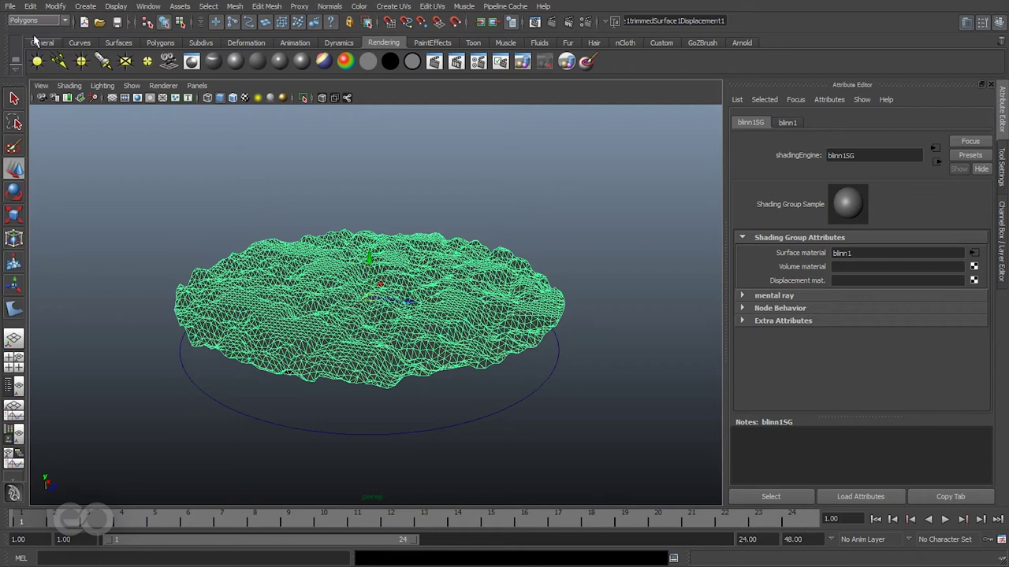
pyautogui.click(329, 6)
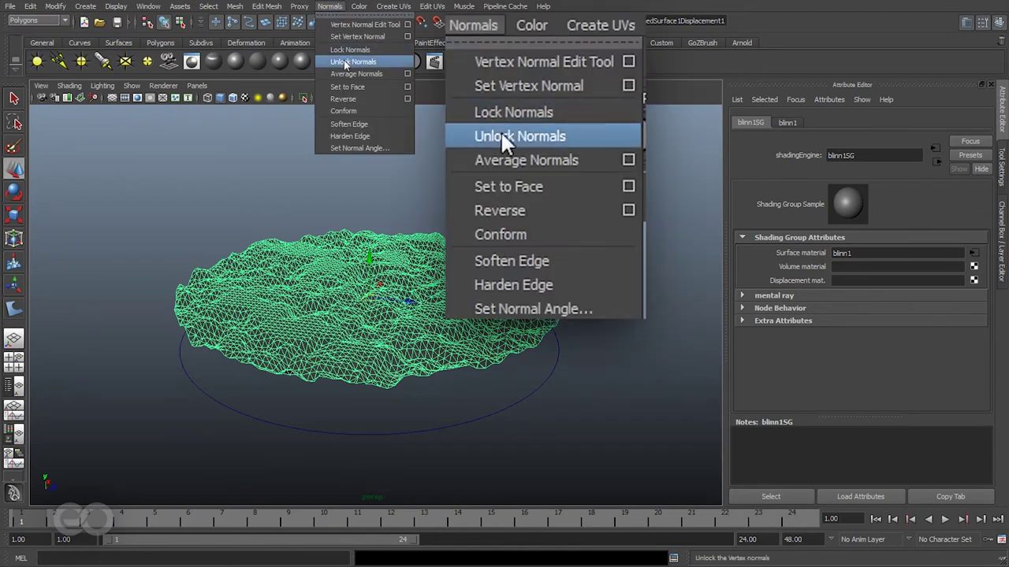
pyautogui.click(352, 61)
pyautogui.click(547, 222)
pyautogui.keyDown('alt'); pyautogui.moveTo(315, 316); pyautogui.dragTo(394, 262); pyautogui.keyUp('alt')
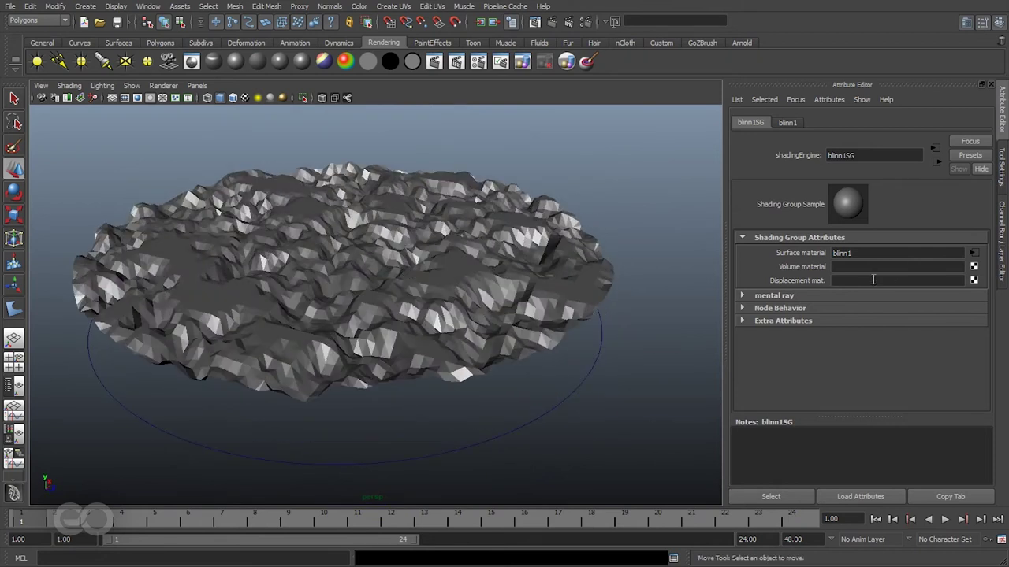
pyautogui.keyDown('alt'); pyautogui.moveTo(300, 265); pyautogui.dragTo(412, 208); pyautogui.keyUp('alt')
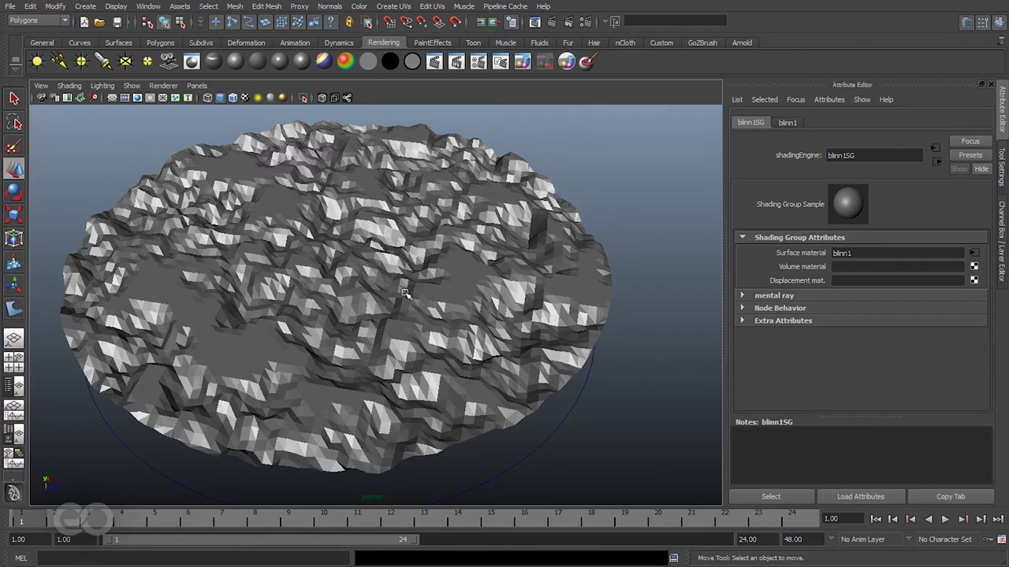
# Load the displacement mesh's attributes and follow its blinn1 material to the shading group.
pyautogui.click(291, 270)
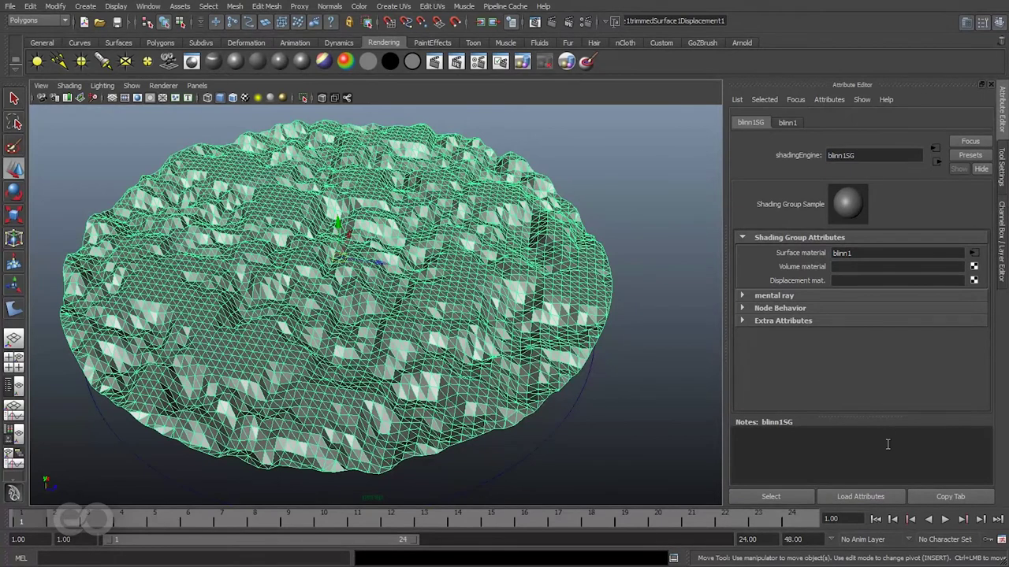
pyautogui.click(873, 497)
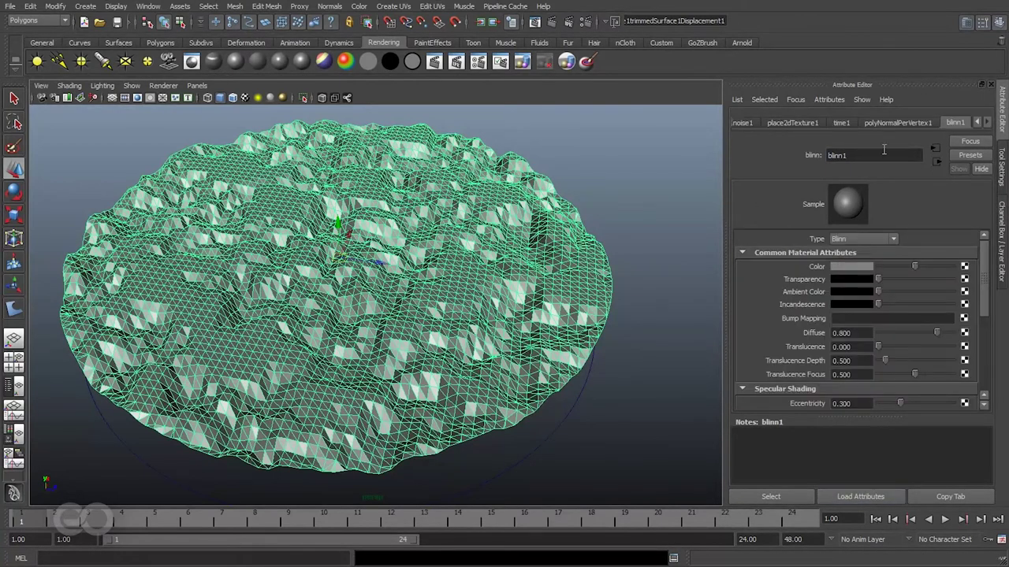
pyautogui.click(937, 162)
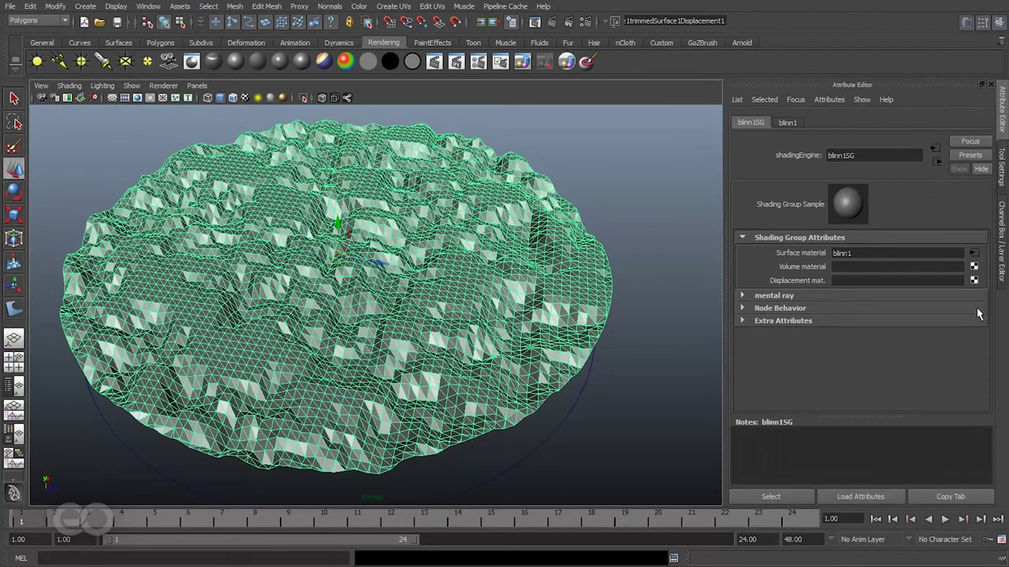
# Open Hypershade and select the noise1 texture in the displacement shader's network to show its attributes.
pyautogui.click(143, 6)
pyautogui.moveTo(236, 42)
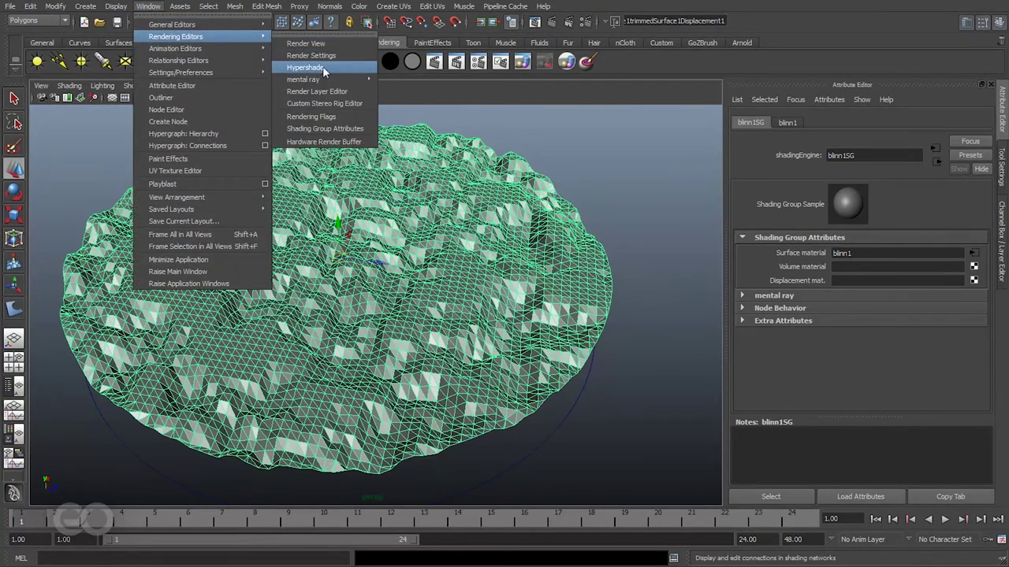
pyautogui.click(303, 67)
pyautogui.moveTo(123, 48); pyautogui.dragTo(605, 1)
pyautogui.click(444, 99)
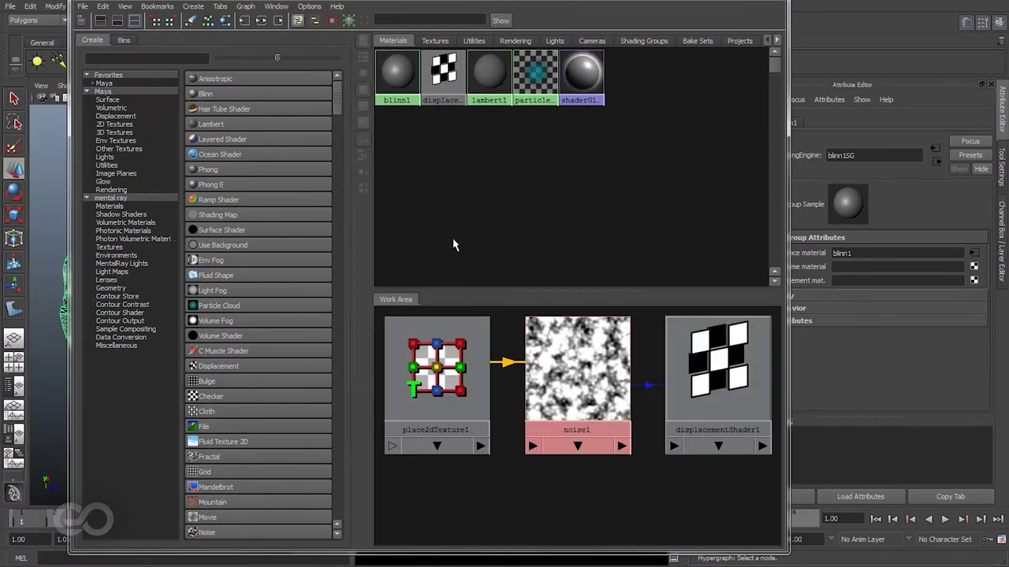
pyautogui.click(607, 382)
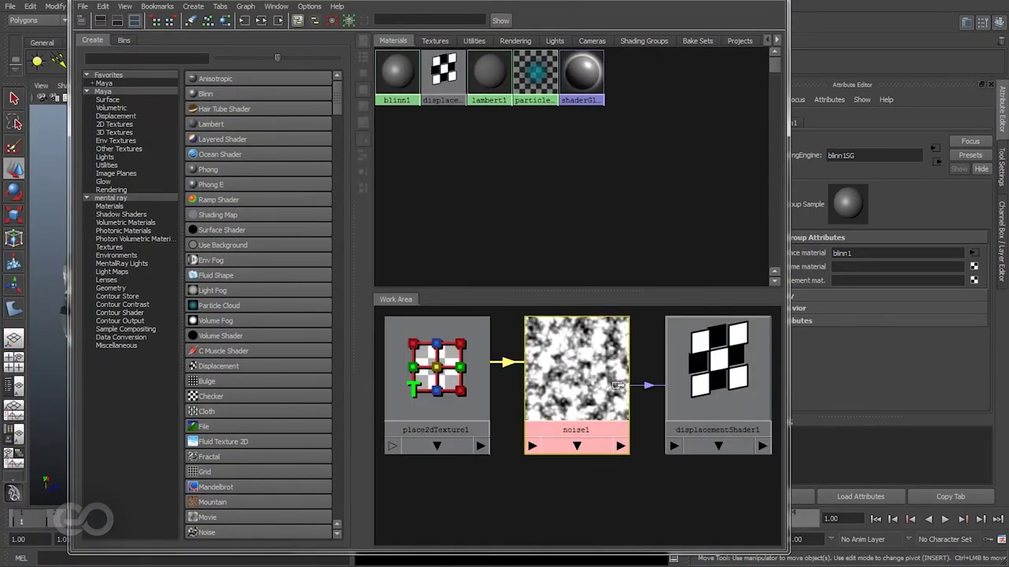
pyautogui.click(790, 453)
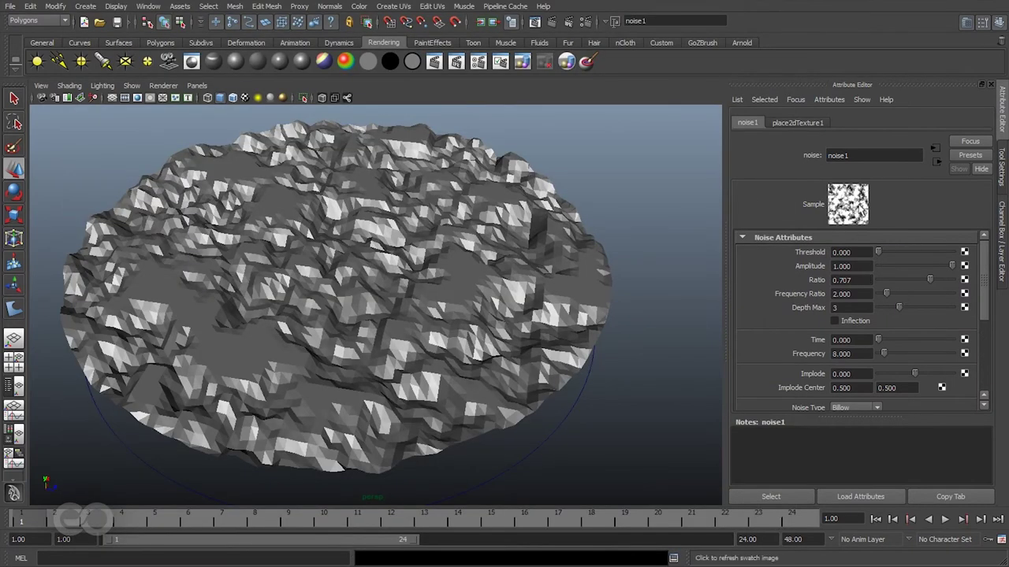
# Set the noise1 texture's Amplitude and Ratio to 0.547 and its Depth Max to 5, checking the mesh.
pyautogui.moveTo(953, 266); pyautogui.dragTo(927, 267)
pyautogui.keyDown('alt'); pyautogui.moveTo(371, 331); pyautogui.dragTo(358, 301); pyautogui.keyUp('alt')
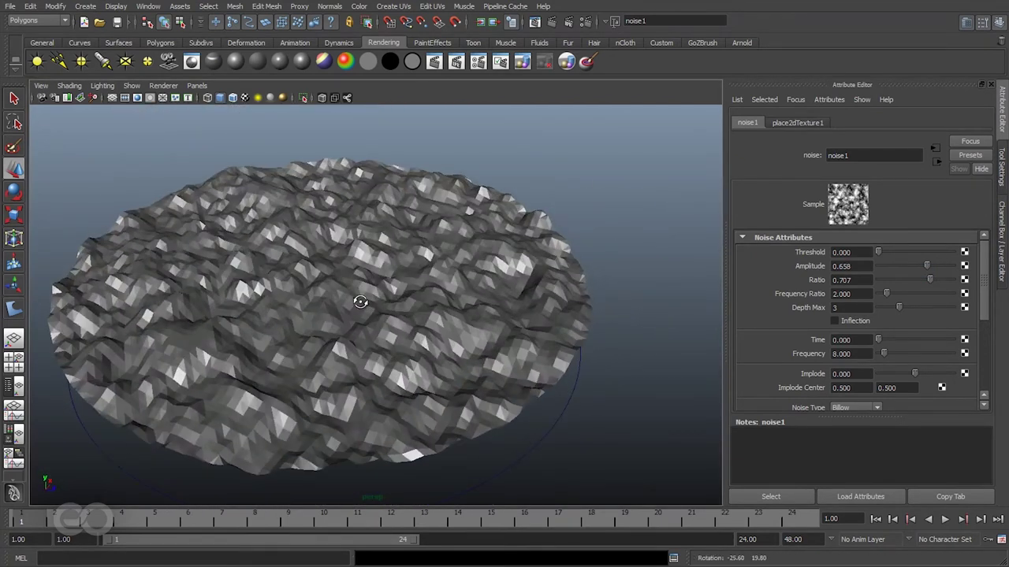
pyautogui.moveTo(927, 270)
pyautogui.mouseDown()
pyautogui.moveTo(942, 266)
pyautogui.moveTo(908, 261)
pyautogui.moveTo(937, 266)
pyautogui.moveTo(891, 284)
pyautogui.moveTo(971, 285)
pyautogui.moveTo(883, 286)
pyautogui.moveTo(919, 281)
pyautogui.mouseUp()
pyautogui.keyDown('alt'); pyautogui.moveTo(339, 267); pyautogui.dragTo(339, 292); pyautogui.keyUp('alt')
pyautogui.keyDown('alt'); pyautogui.moveTo(339, 292); pyautogui.dragTo(405, 284, button='right'); pyautogui.keyUp('alt')
pyautogui.moveTo(907, 307)
pyautogui.mouseDown()
pyautogui.moveTo(932, 306)
pyautogui.moveTo(900, 309)
pyautogui.moveTo(919, 307)
pyautogui.mouseUp()
pyautogui.keyDown('alt'); pyautogui.moveTo(371, 342); pyautogui.dragTo(412, 340, button='right'); pyautogui.keyUp('alt')
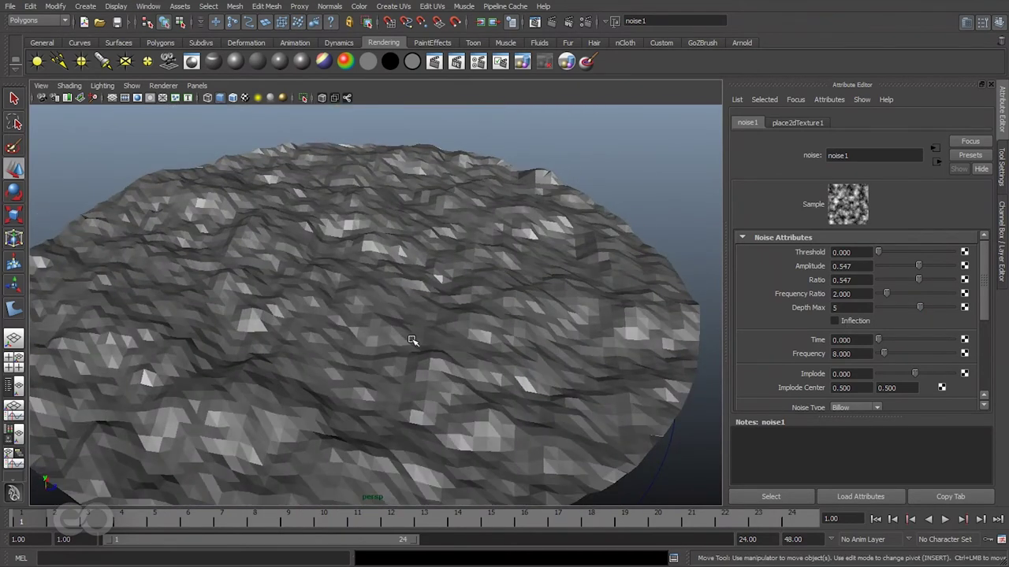
# Turn on smooth mesh preview for the displacement mesh and check its surface unselected.
pyautogui.click(411, 340)
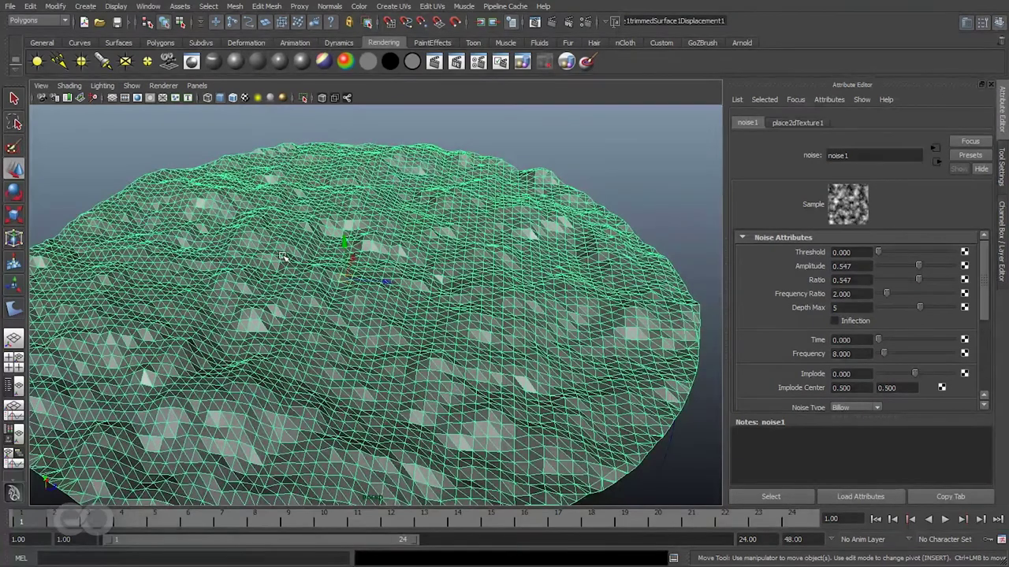
pyautogui.press('3')
pyautogui.click(604, 151)
pyautogui.keyDown('alt'); pyautogui.moveTo(394, 316); pyautogui.dragTo(262, 325); pyautogui.keyUp('alt')
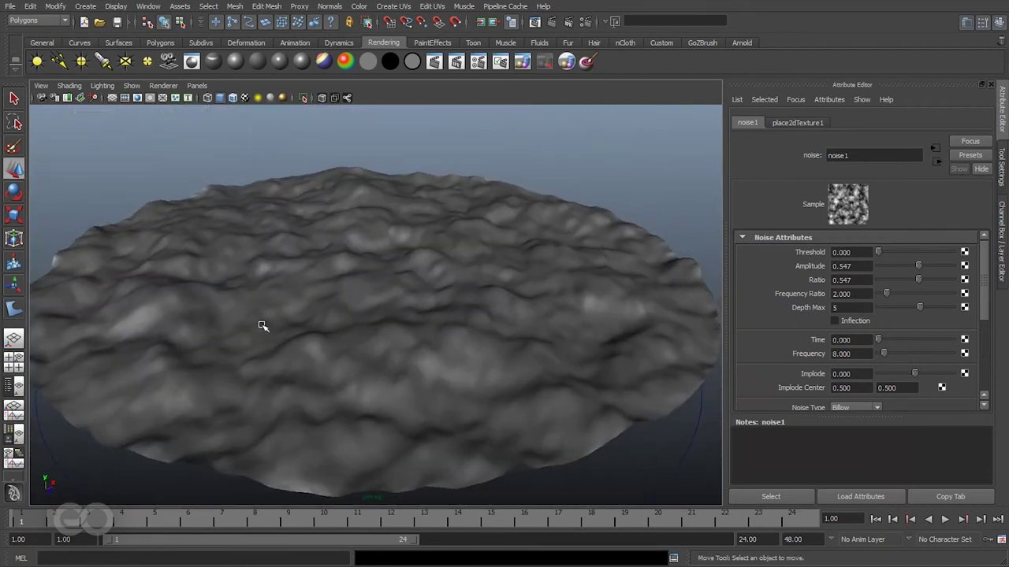
pyautogui.scroll(-5, 474, 311)
# Scale the displacement mesh up vertically to exaggerate its relief, and inspect it from several angles.
pyautogui.click(389, 316)
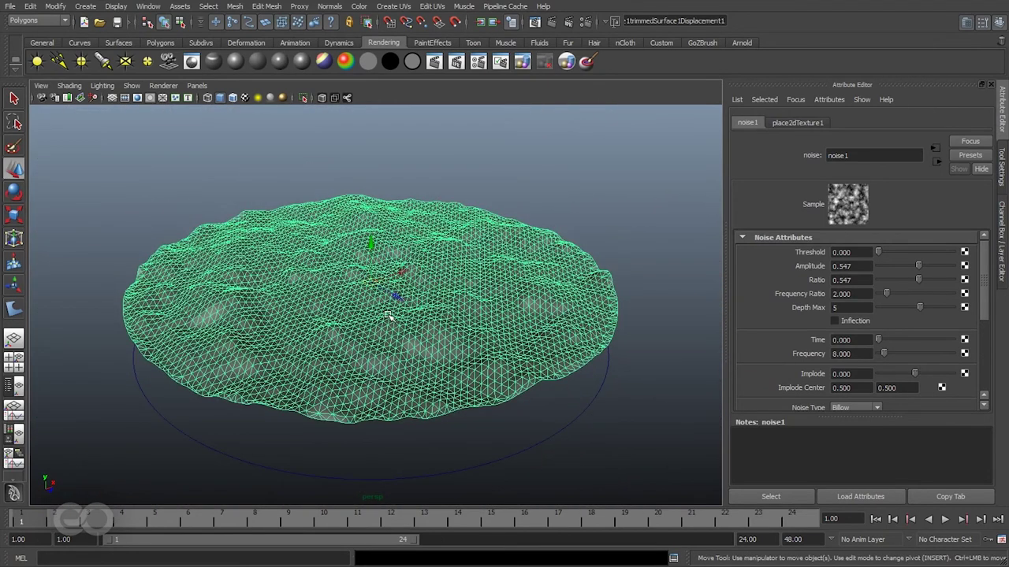
pyautogui.press('r')
pyautogui.moveTo(368, 227); pyautogui.dragTo(365, 132)
pyautogui.click(365, 132)
pyautogui.keyDown('alt'); pyautogui.moveTo(507, 246); pyautogui.dragTo(526, 272); pyautogui.keyUp('alt')
pyautogui.keyDown('alt'); pyautogui.moveTo(186, 315); pyautogui.dragTo(339, 261); pyautogui.keyUp('alt')
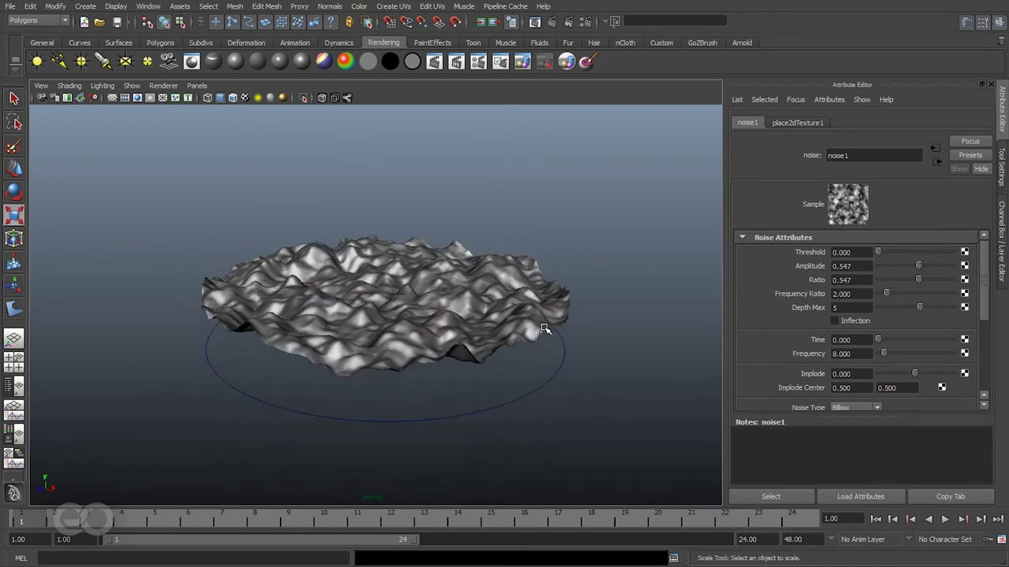
pyautogui.keyDown('alt'); pyautogui.moveTo(583, 345); pyautogui.dragTo(379, 444); pyautogui.keyUp('alt')
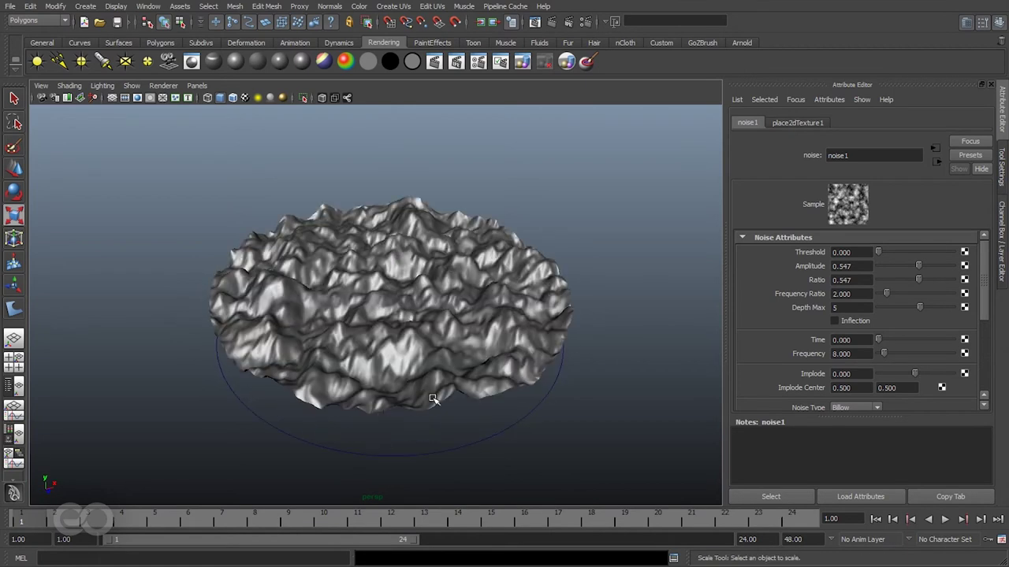
pyautogui.keyDown('alt'); pyautogui.moveTo(323, 228); pyautogui.dragTo(383, 317); pyautogui.keyUp('alt')
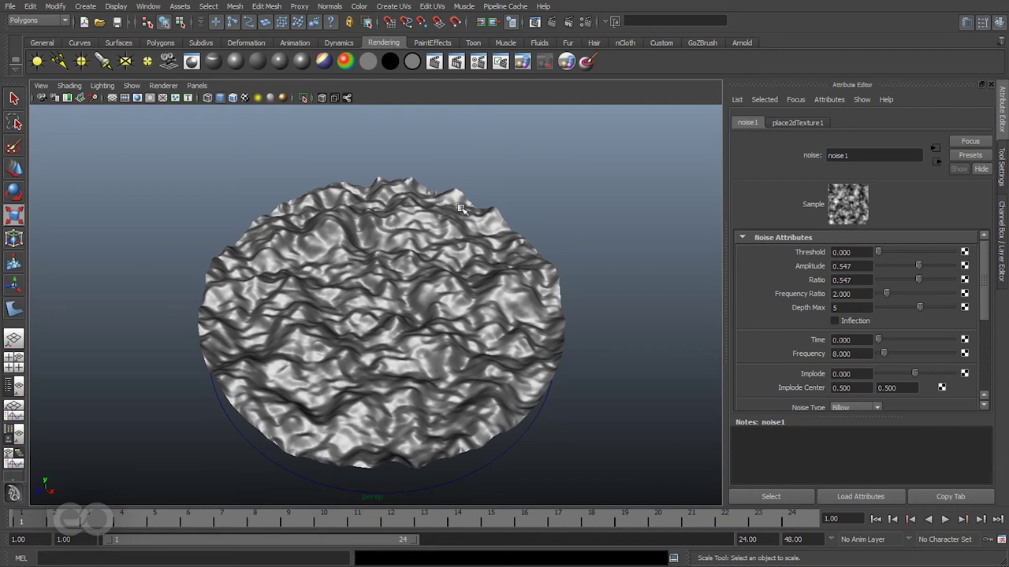
pyautogui.moveTo(243, 424)
pyautogui.keyDown('alt'); pyautogui.mouseDown()
pyautogui.moveTo(358, 365)
pyautogui.moveTo(443, 362)
pyautogui.moveTo(257, 433)
pyautogui.mouseUp(); pyautogui.keyUp('alt')
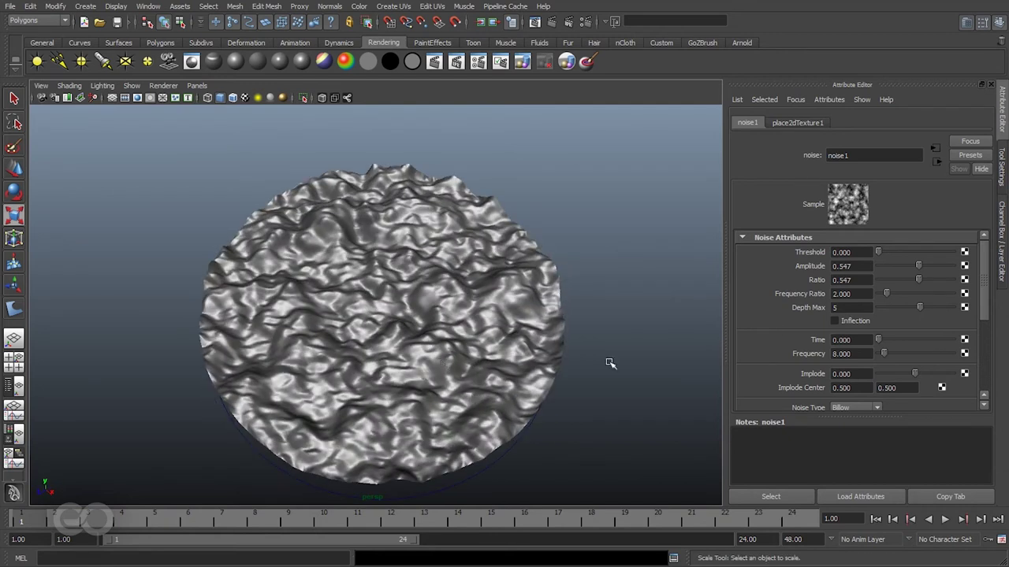
# Search Hypershade's node list for "ram", create a Ramp texture, and place it beside the noise network.
pyautogui.doubleClick(870, 155)
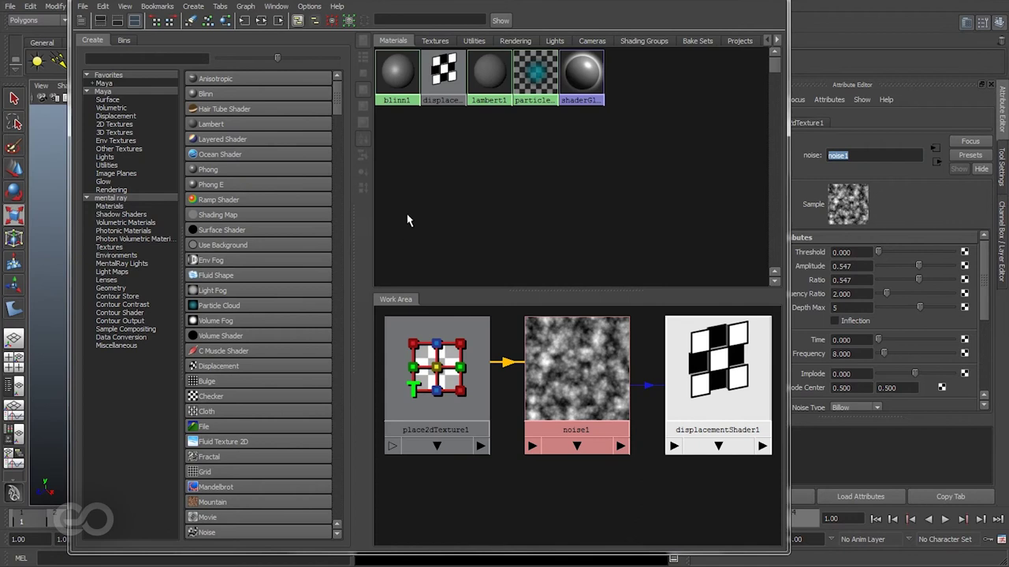
pyautogui.moveTo(433, 6); pyautogui.dragTo(380, 68)
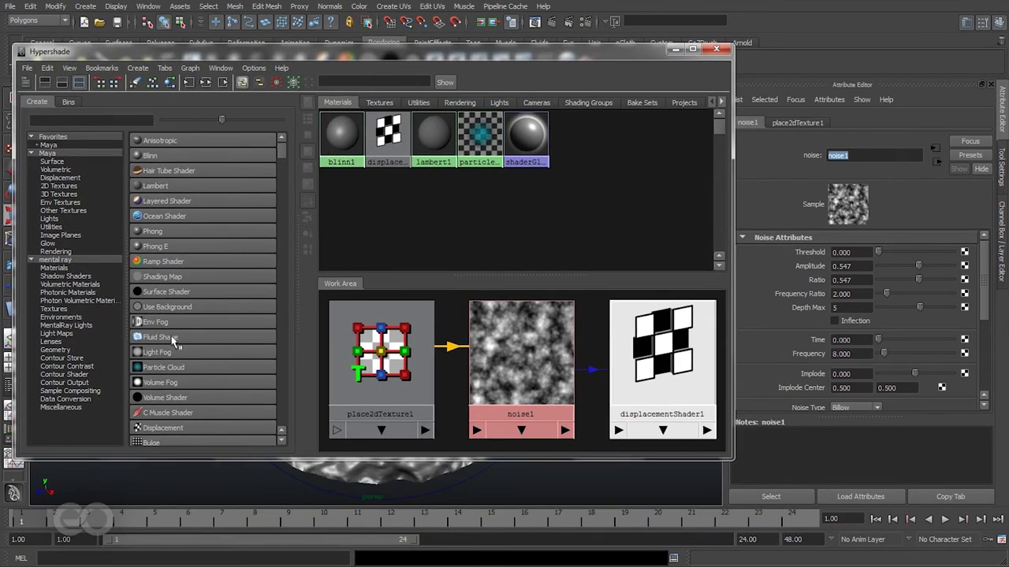
pyautogui.click(55, 119)
pyautogui.write('ram')
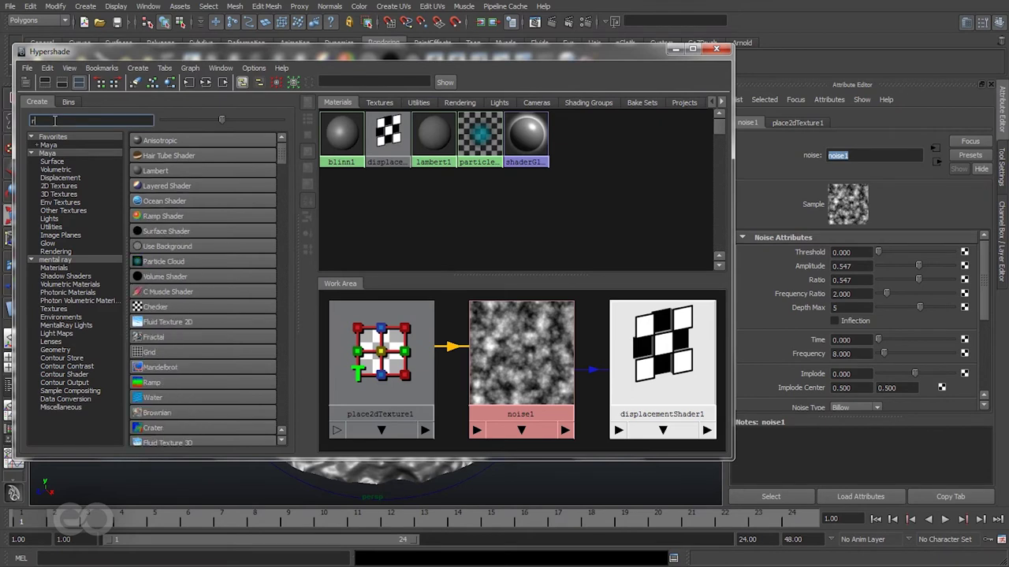
pyautogui.click(166, 157)
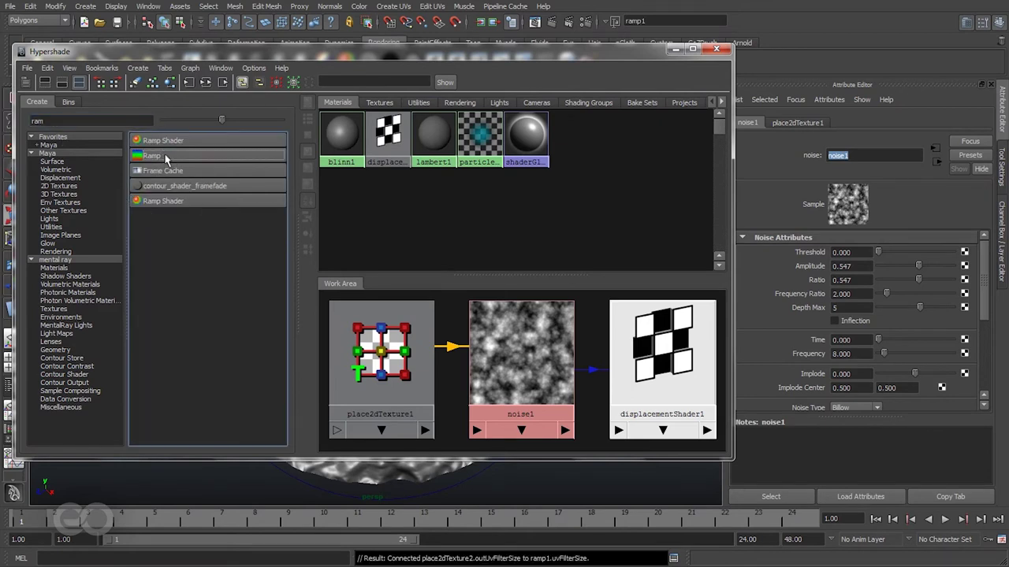
pyautogui.keyDown('alt'); pyautogui.moveTo(631, 367); pyautogui.dragTo(423, 323, button='right'); pyautogui.keyUp('alt')
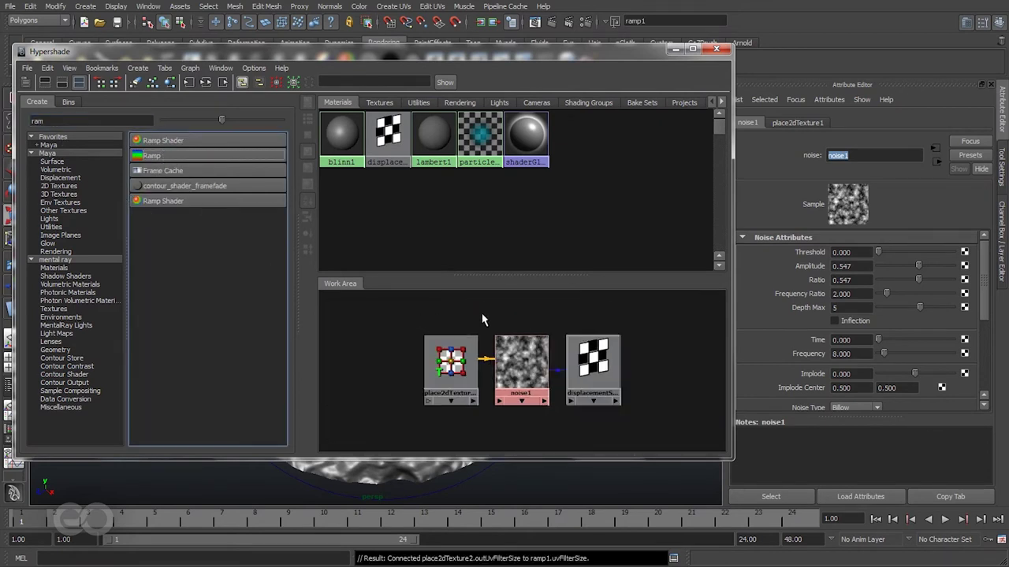
pyautogui.click(175, 157)
pyautogui.moveTo(410, 323); pyautogui.dragTo(388, 382)
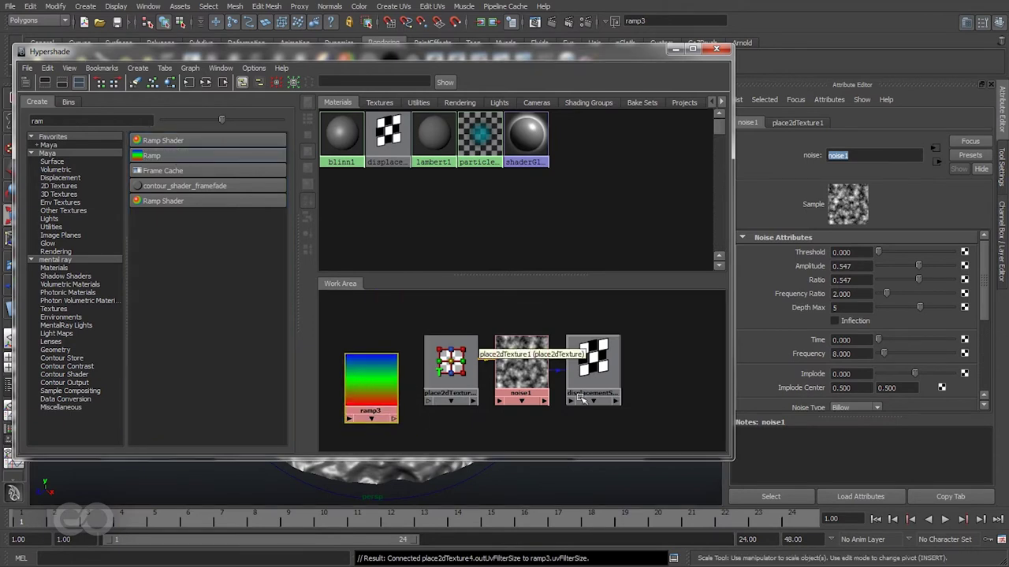
# Select displacementShader1 and narrow the Hypershade window to expose the shader's attributes.
pyautogui.click(599, 365)
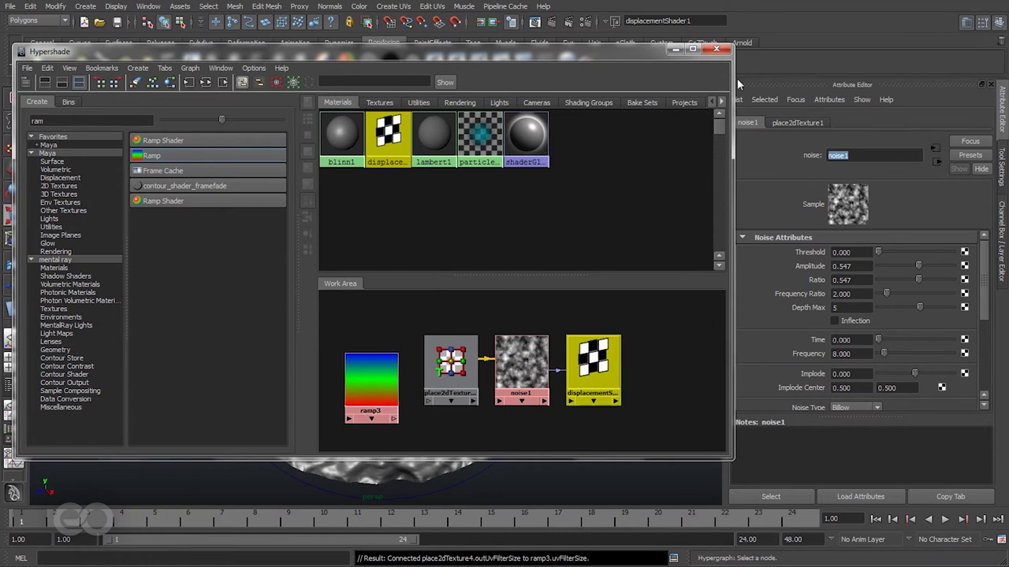
pyautogui.moveTo(733, 79); pyautogui.dragTo(669, 80)
pyautogui.click(737, 99)
pyautogui.click(776, 110)
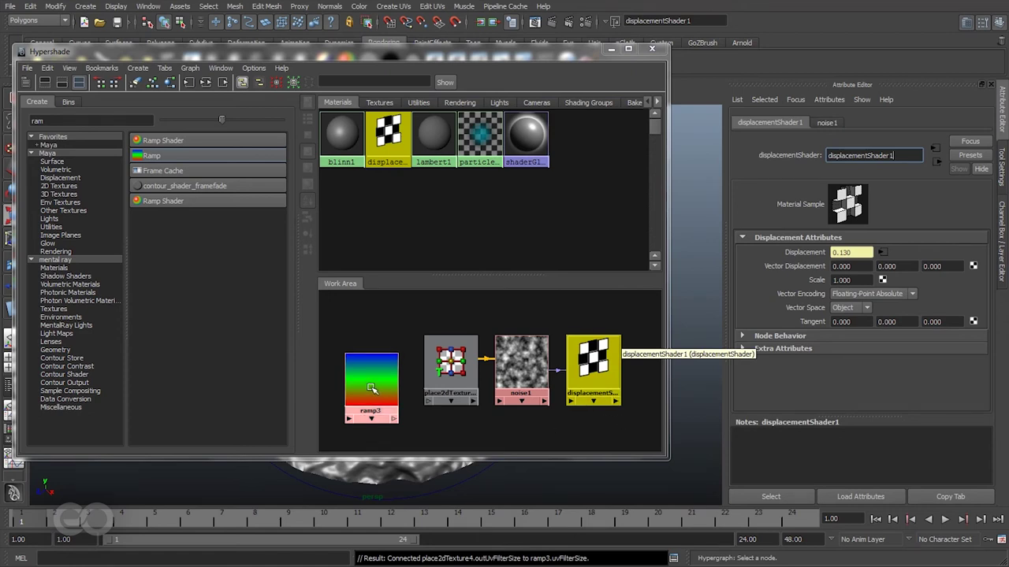
# Connect ramp3's outColorR to displacementShader1's displacement input and close the Connection Editor.
pyautogui.keyDown('shift'); pyautogui.moveTo(613, 365); pyautogui.dragTo(611, 363, button='middle'); pyautogui.keyUp('shift')
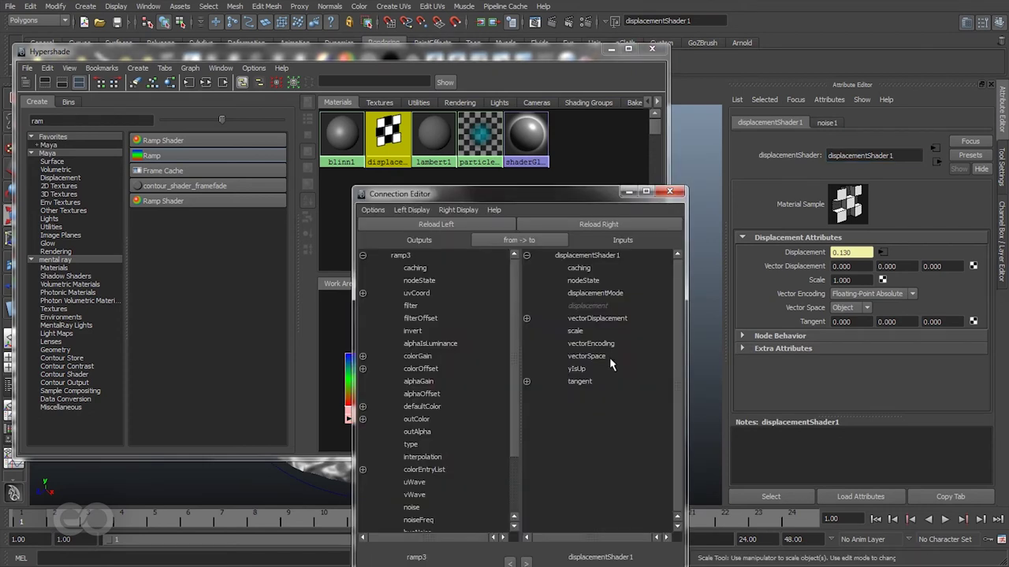
pyautogui.click(362, 420)
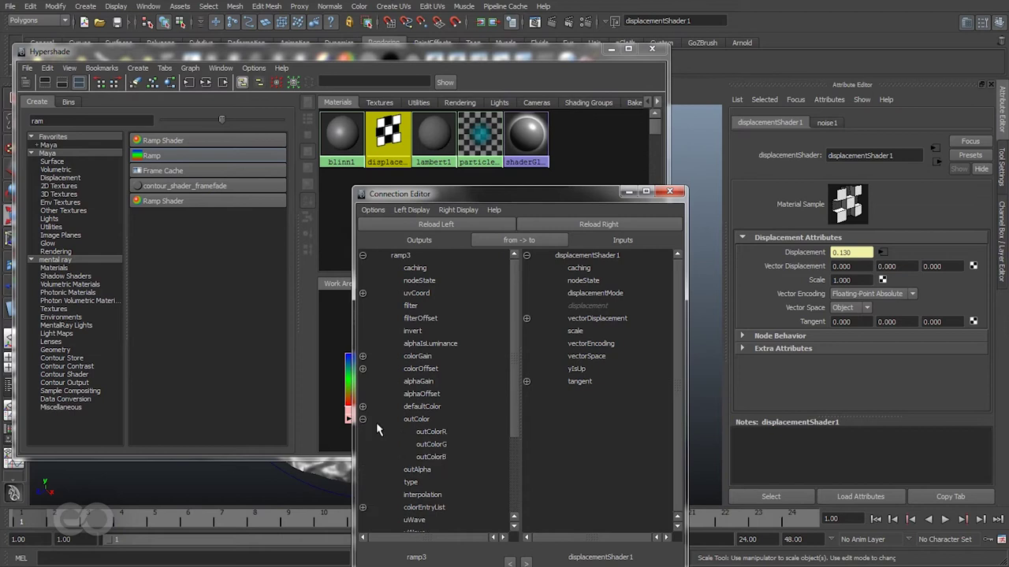
pyautogui.click(426, 433)
pyautogui.click(581, 306)
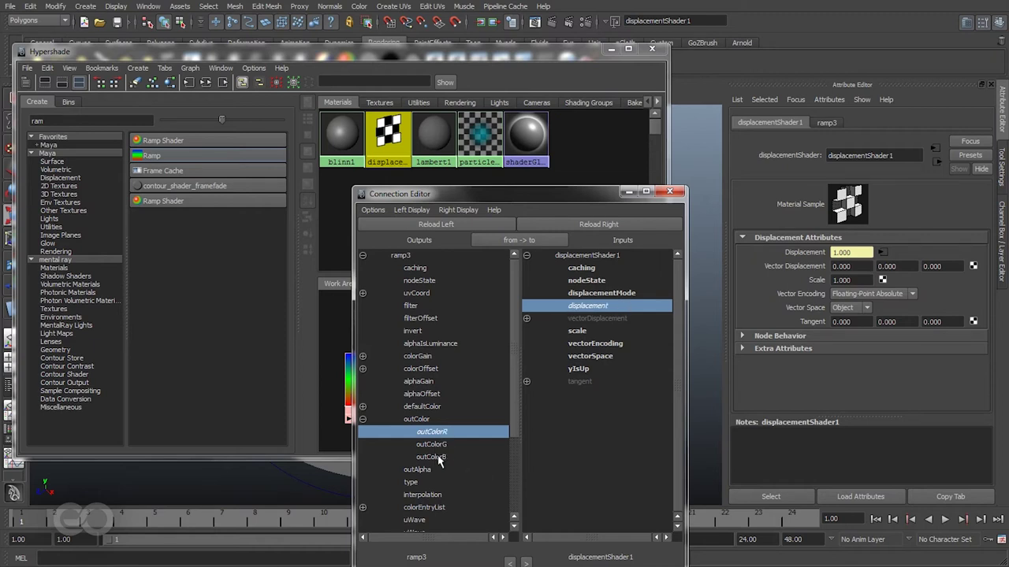
pyautogui.moveTo(498, 199); pyautogui.dragTo(463, 130)
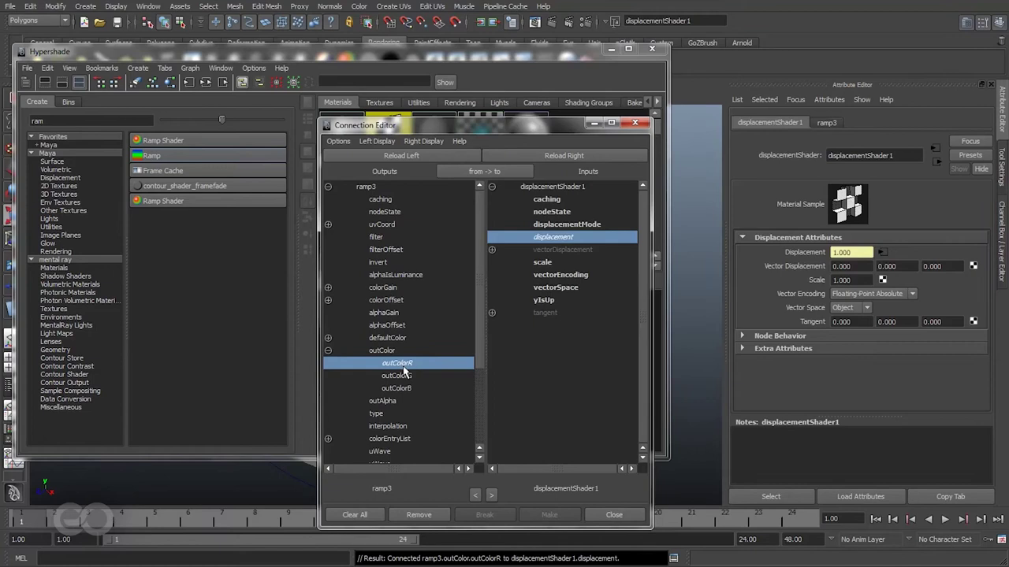
pyautogui.click(613, 514)
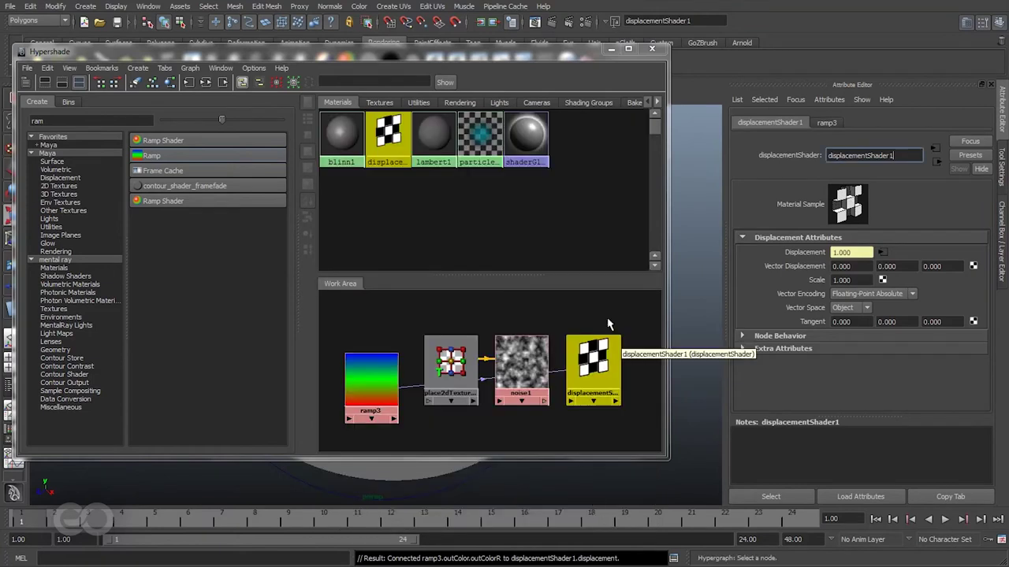
# Place ramp3 beneath noise1, remove its green middle entry, and recolour its top entry white and bottom entry black.
pyautogui.moveTo(370, 387); pyautogui.dragTo(521, 431)
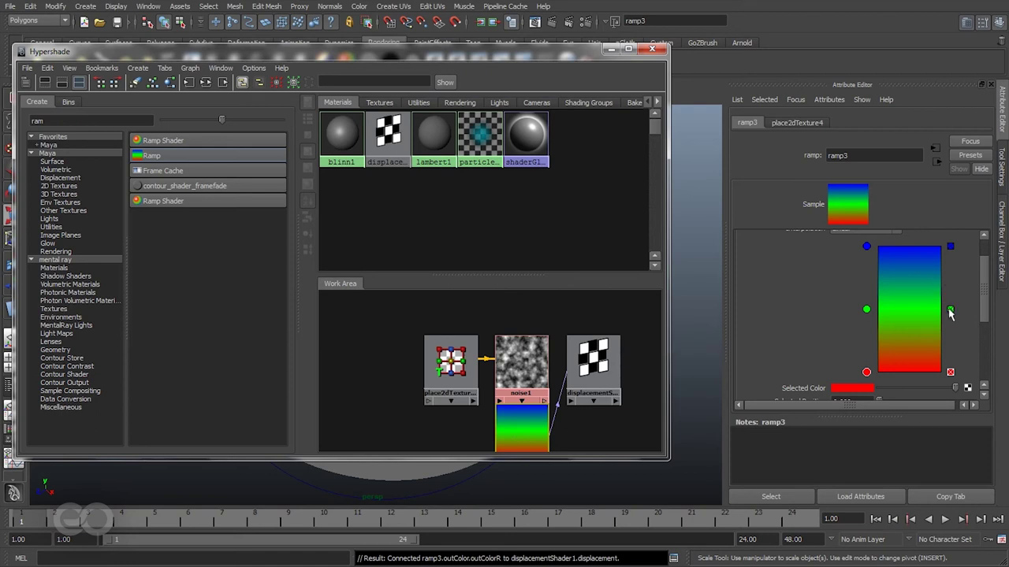
pyautogui.click(949, 311)
pyautogui.click(866, 247)
pyautogui.scroll(-2, 821, 298)
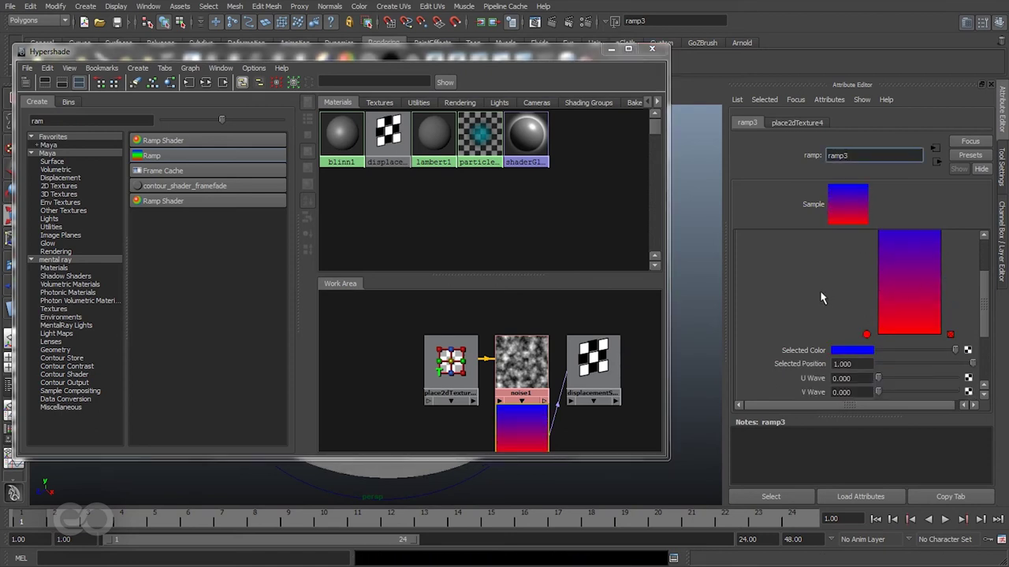
pyautogui.click(891, 351)
pyautogui.moveTo(880, 352); pyautogui.dragTo(955, 351)
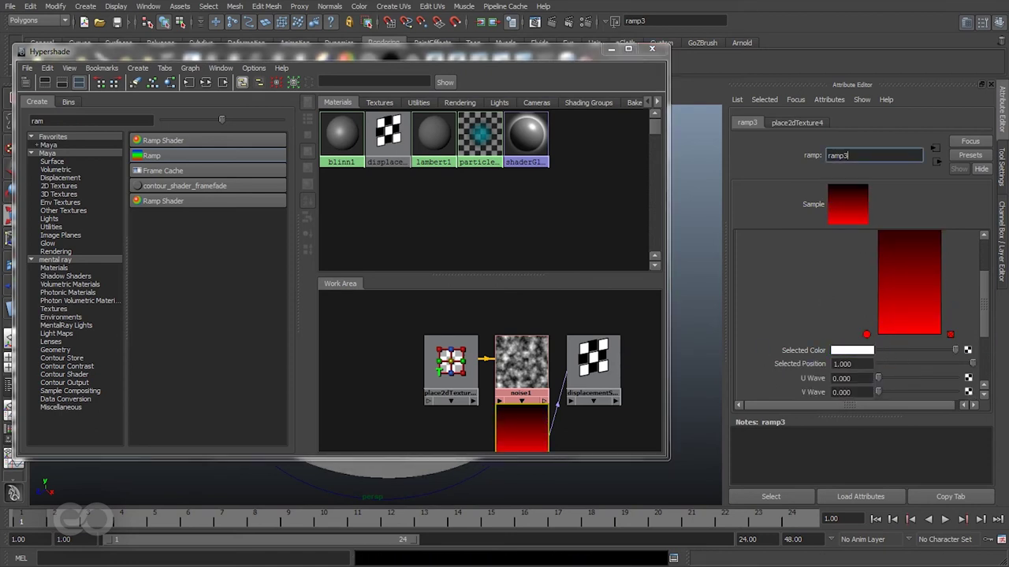
pyautogui.click(866, 335)
pyautogui.click(895, 351)
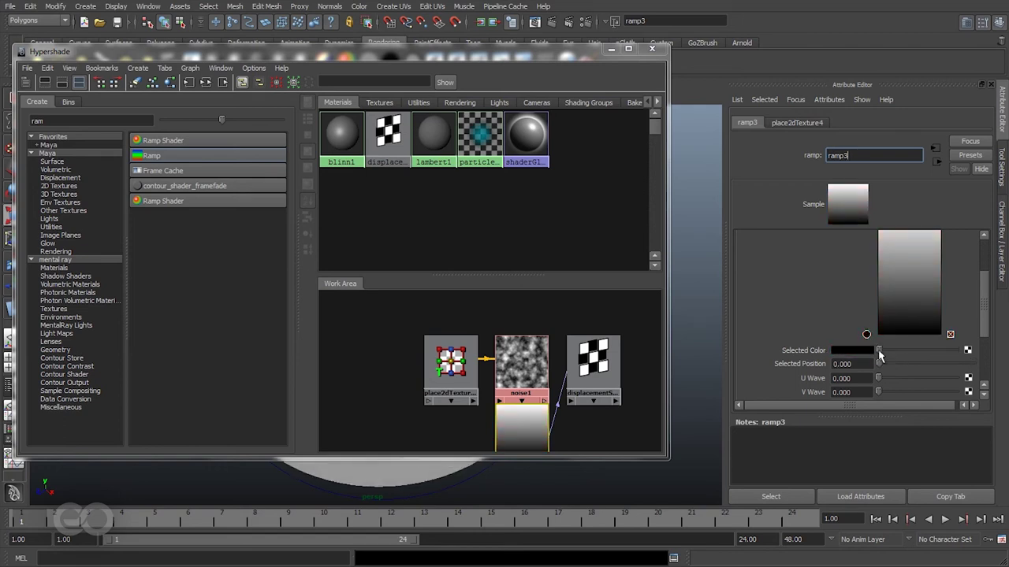
pyautogui.scroll(1, 932, 306)
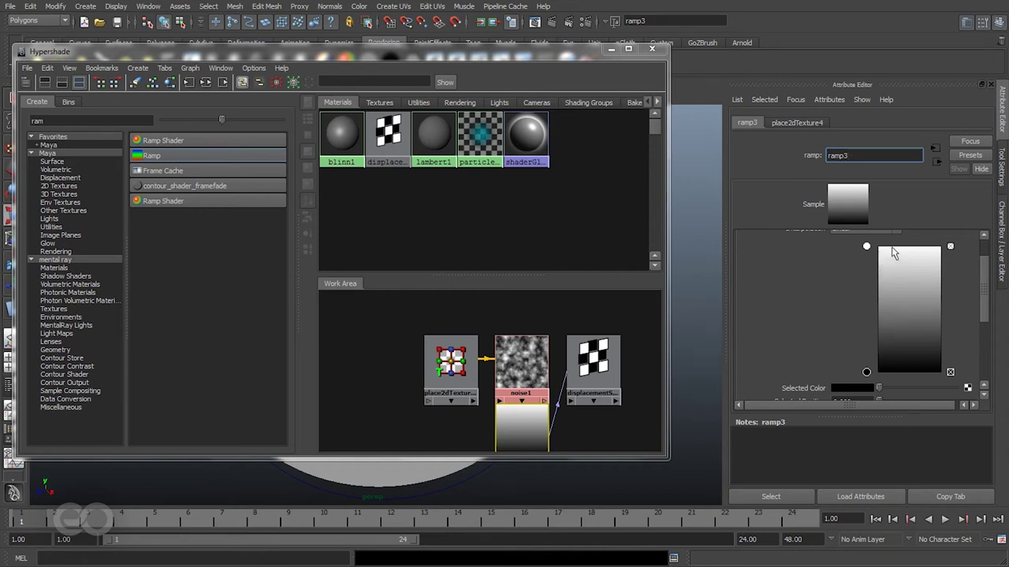
# Move the Hypershade window aside and examine the ramp-displaced mesh from low side angles.
pyautogui.moveTo(549, 56); pyautogui.dragTo(182, 275)
pyautogui.keyDown('alt'); pyautogui.moveTo(386, 326); pyautogui.dragTo(491, 270); pyautogui.keyUp('alt')
pyautogui.click(350, 246)
pyautogui.keyDown('alt'); pyautogui.moveTo(563, 300); pyautogui.dragTo(473, 310); pyautogui.keyUp('alt')
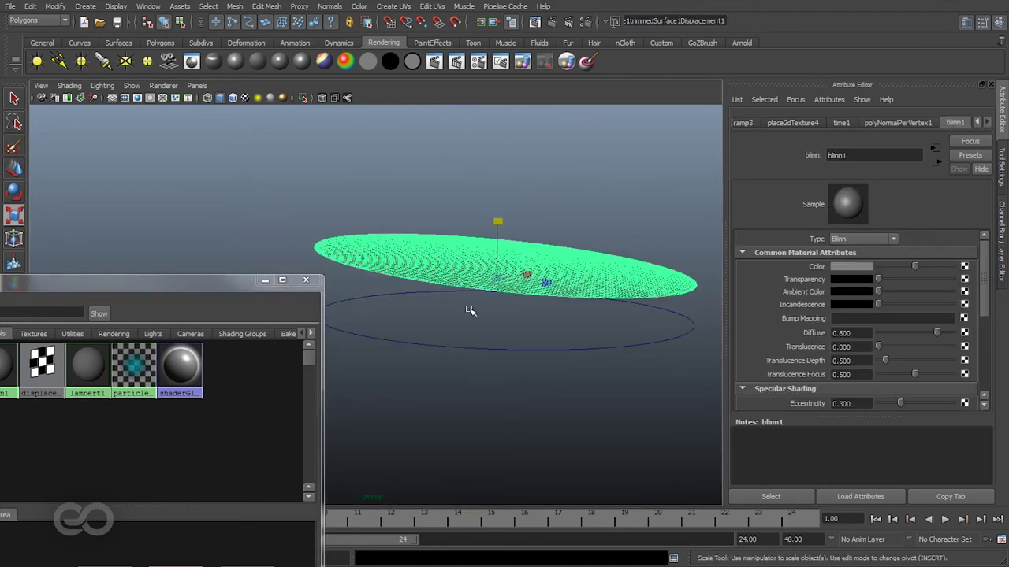
# Clear the mesh selection, select ramp3, set its type to Radial Ramp, and inspect the displaced disc from above.
pyautogui.click(471, 311)
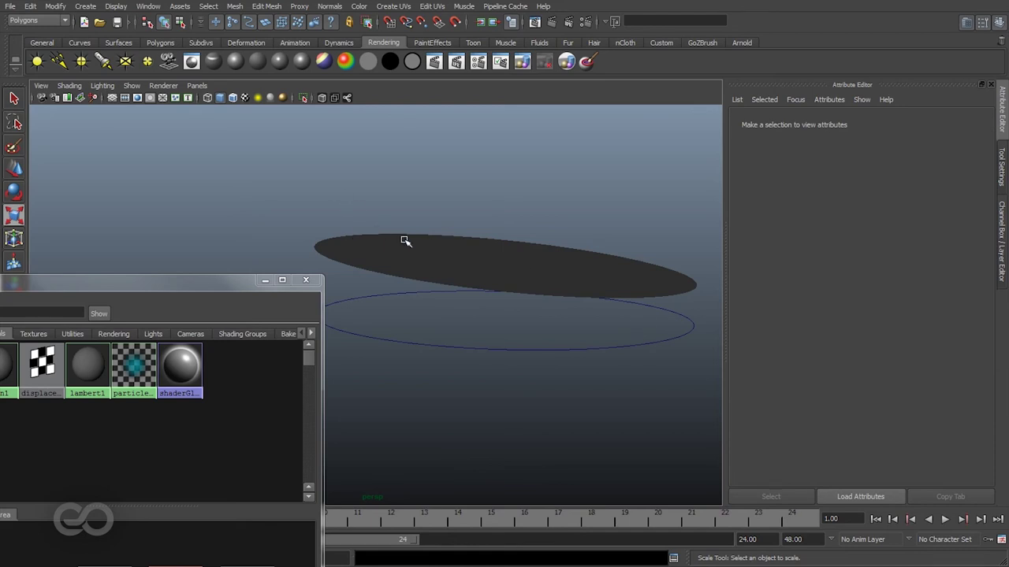
pyautogui.moveTo(235, 301); pyautogui.dragTo(384, 108)
pyautogui.click(324, 466)
pyautogui.scroll(2, 799, 290)
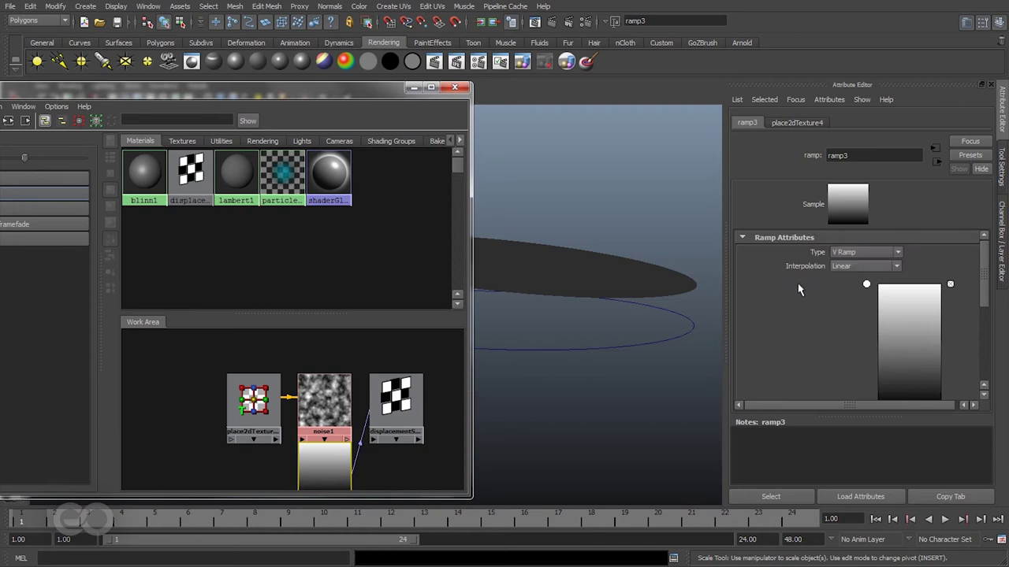
pyautogui.click(873, 253)
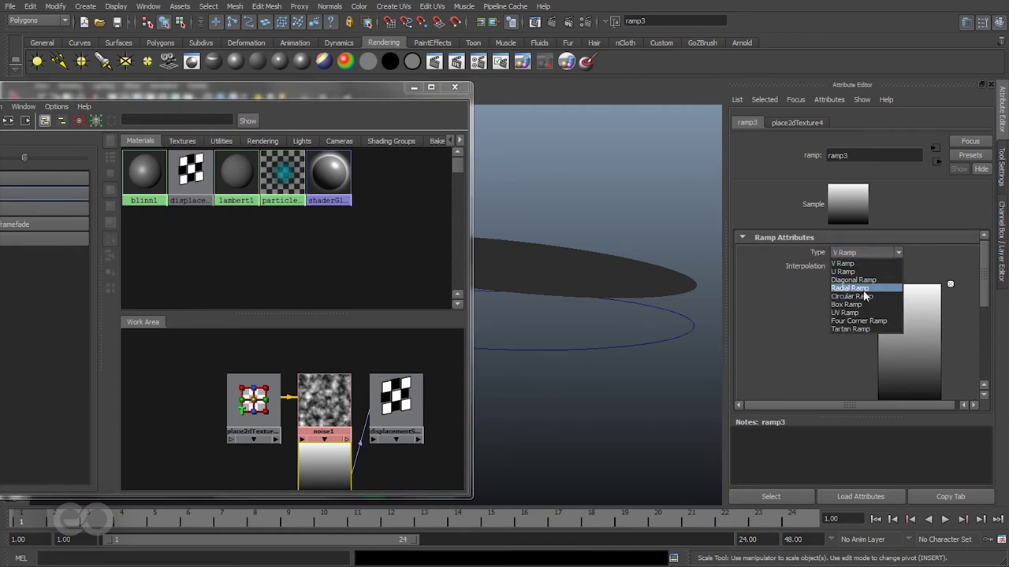
pyautogui.click(851, 287)
pyautogui.moveTo(365, 101); pyautogui.dragTo(163, 140)
pyautogui.keyDown('alt'); pyautogui.moveTo(545, 309); pyautogui.dragTo(432, 169); pyautogui.keyUp('alt')
pyautogui.keyDown('alt'); pyautogui.moveTo(527, 181); pyautogui.dragTo(573, 270); pyautogui.keyUp('alt')
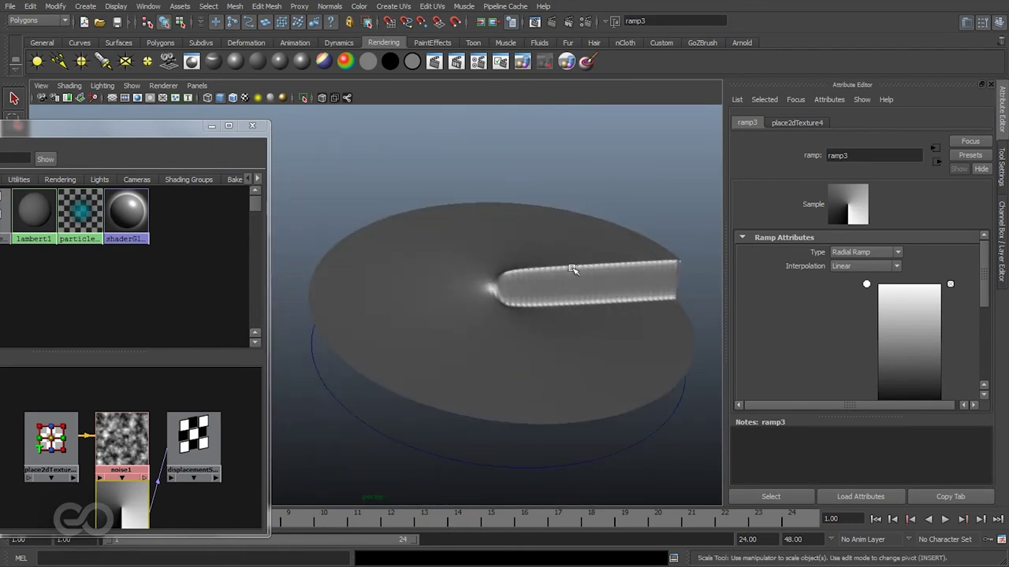
# Set ramp3's type to Circular Ramp and check the resulting displacement from another angle.
pyautogui.click(865, 255)
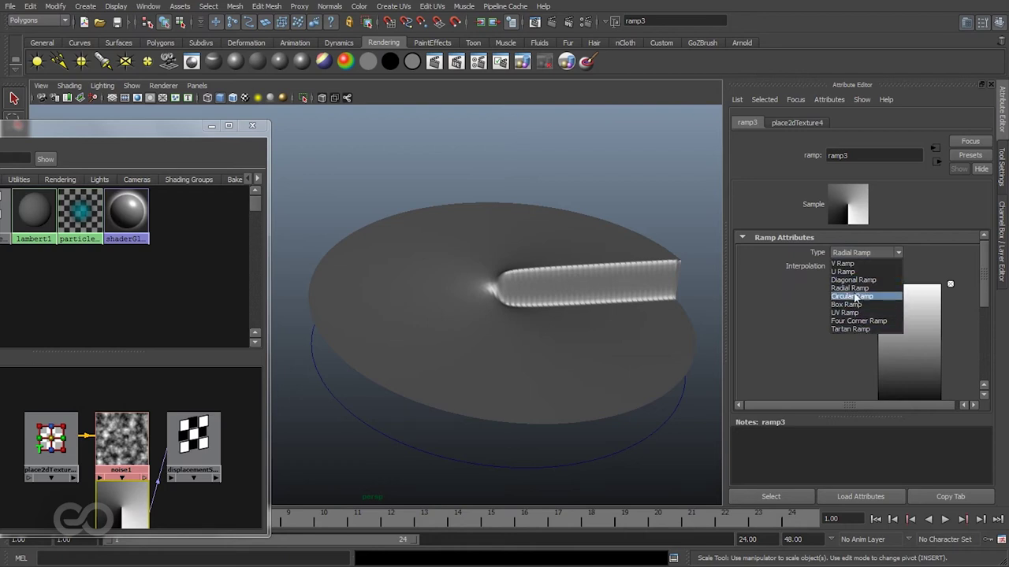
pyautogui.click(855, 296)
pyautogui.keyDown('alt'); pyautogui.moveTo(592, 339); pyautogui.dragTo(538, 345); pyautogui.keyUp('alt')
pyautogui.keyDown('alt'); pyautogui.moveTo(459, 307); pyautogui.dragTo(450, 261); pyautogui.keyUp('alt')
pyautogui.press('r')
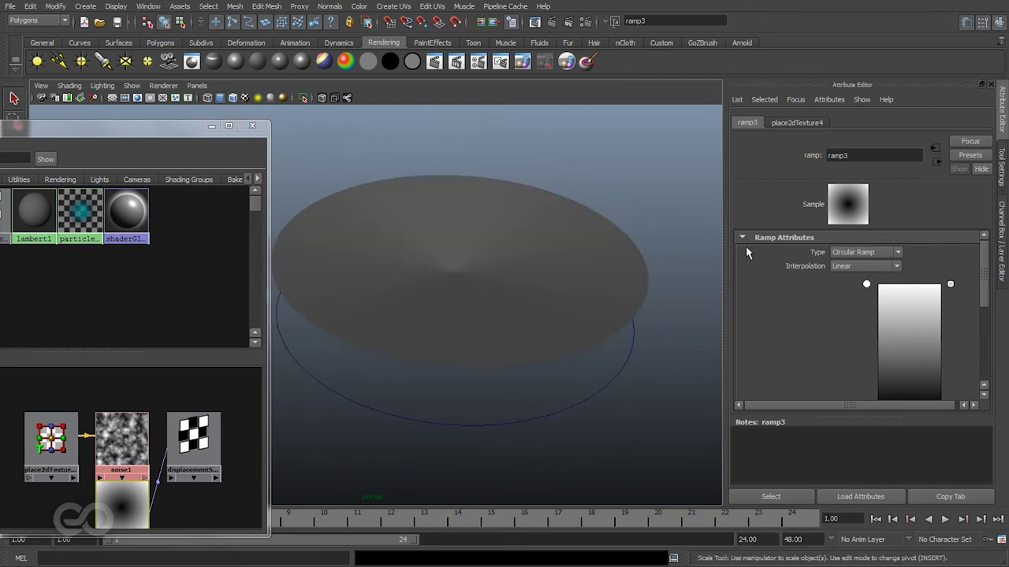
# Try Exponential Up and Exponential Down interpolation on ramp3, comparing how each shapes the disc.
pyautogui.click(865, 266)
pyautogui.click(858, 289)
pyautogui.moveTo(531, 291)
pyautogui.keyDown('alt'); pyautogui.mouseDown()
pyautogui.moveTo(543, 373)
pyautogui.moveTo(539, 208)
pyautogui.moveTo(534, 295)
pyautogui.mouseUp(); pyautogui.keyUp('alt')
pyautogui.click(864, 266)
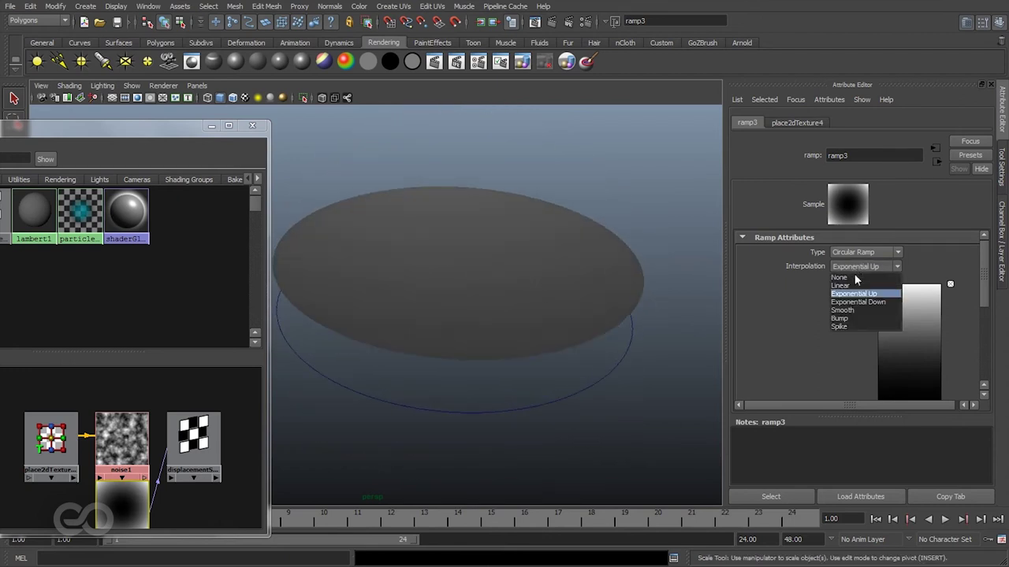
pyautogui.click(858, 302)
pyautogui.keyDown('alt'); pyautogui.moveTo(640, 286); pyautogui.dragTo(418, 274); pyautogui.keyUp('alt')
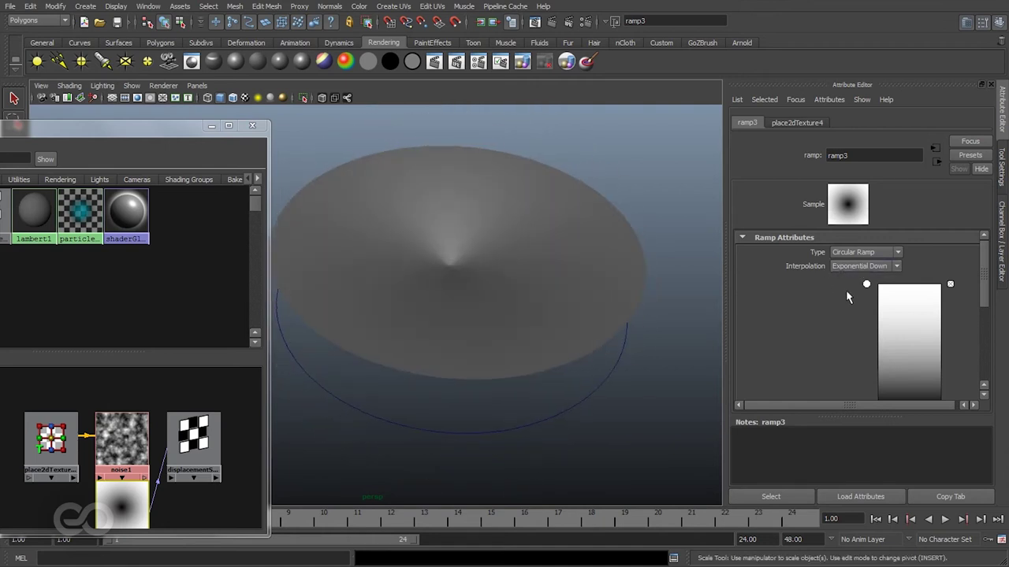
pyautogui.scroll(-2, 847, 293)
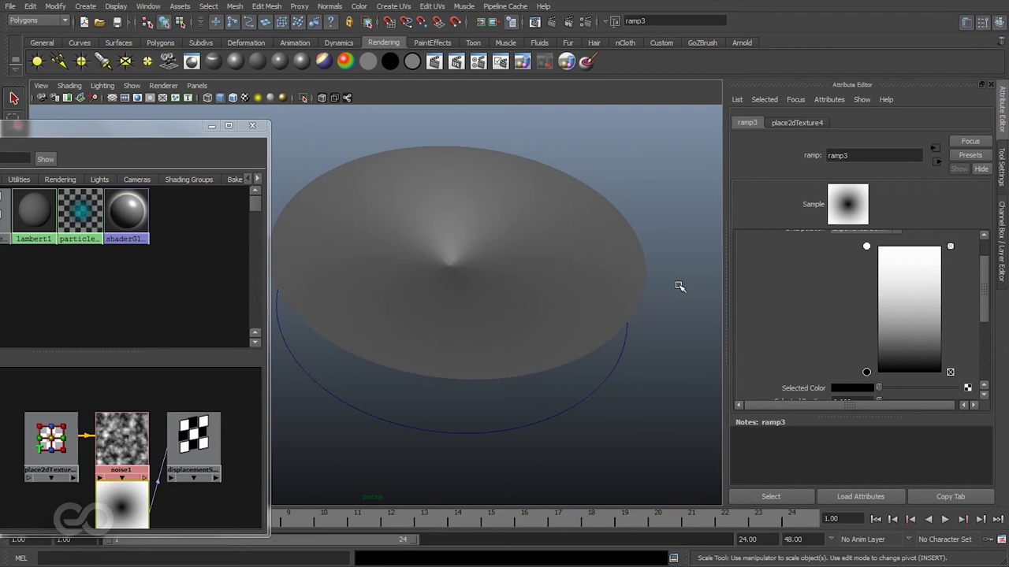
# Find the layered nodes in Hypershade with "lay" and create a Layered Texture beside noise1's placement node.
pyautogui.moveTo(164, 131); pyautogui.dragTo(635, 54)
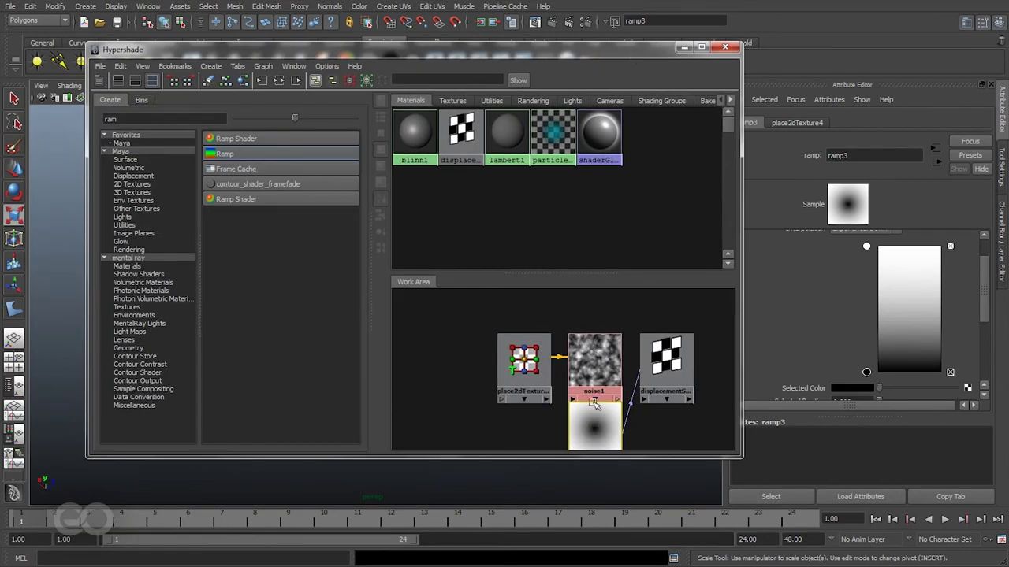
pyautogui.doubleClick(111, 118)
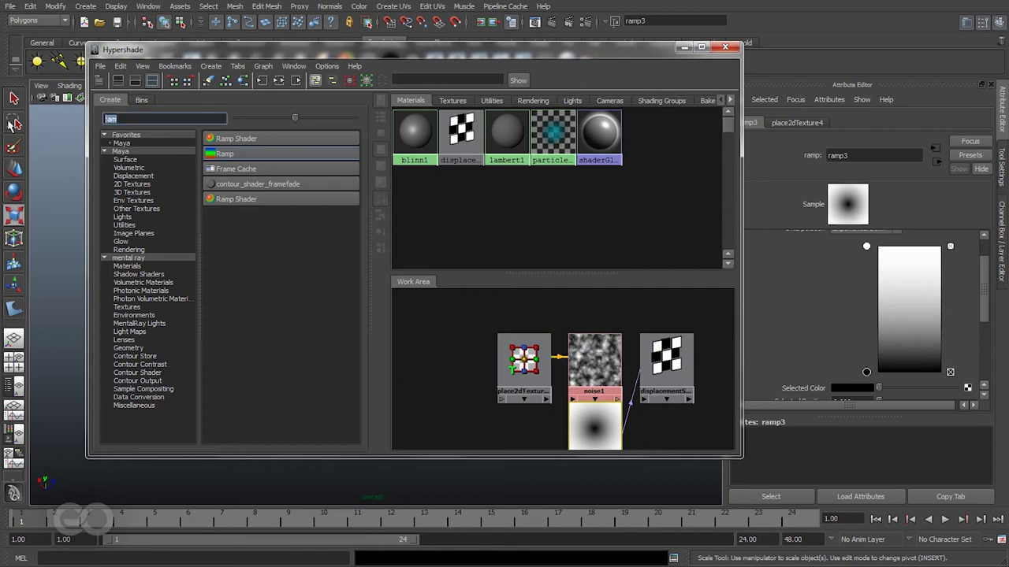
pyautogui.write('lay')
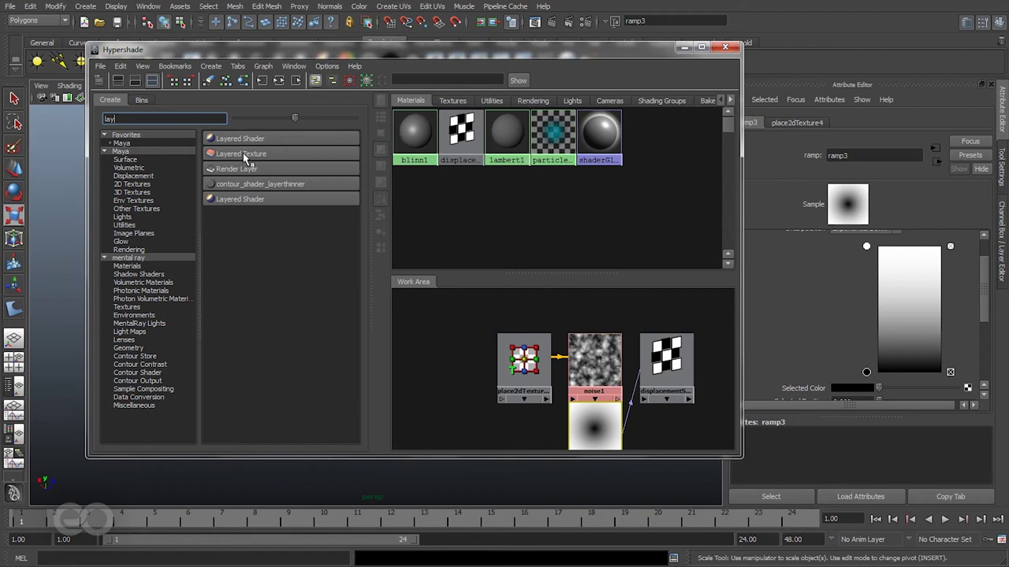
pyautogui.click(242, 153)
pyautogui.moveTo(406, 323); pyautogui.dragTo(432, 371)
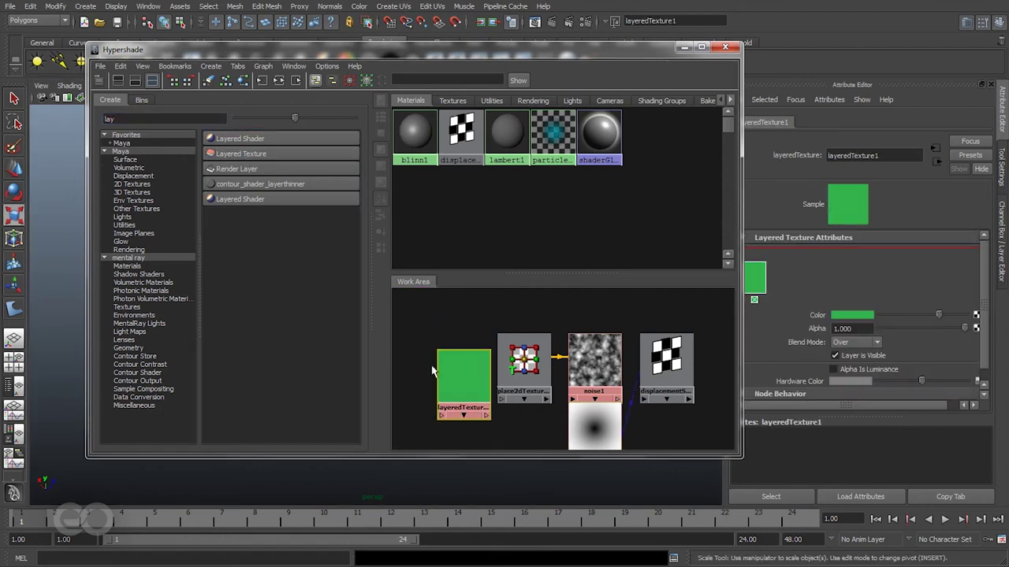
# Add noise1 as a layer of layeredTexture1 and remove the default green layer.
pyautogui.moveTo(611, 49); pyautogui.dragTo(433, 41)
pyautogui.moveTo(400, 363); pyautogui.dragTo(795, 272, button='middle')
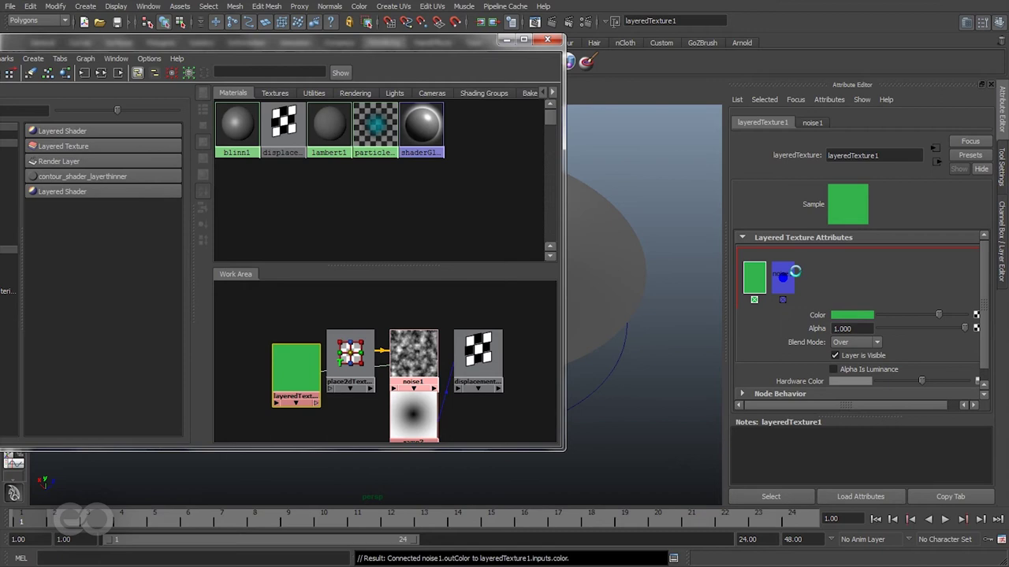
pyautogui.click(754, 300)
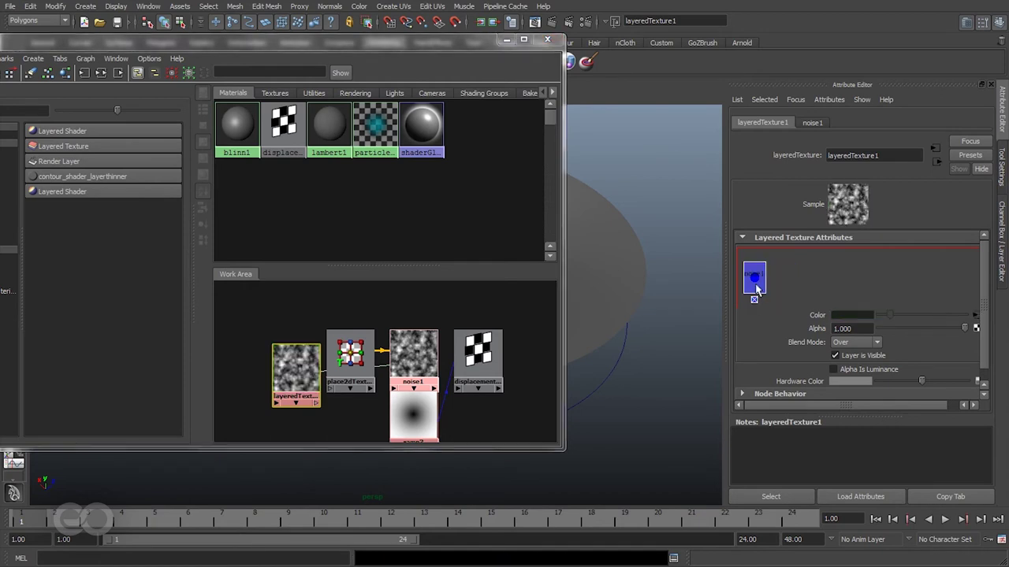
# Connect layeredTexture1's outColorR to displacementShader1's displacement input and close the Connection Editor.
pyautogui.click(478, 350)
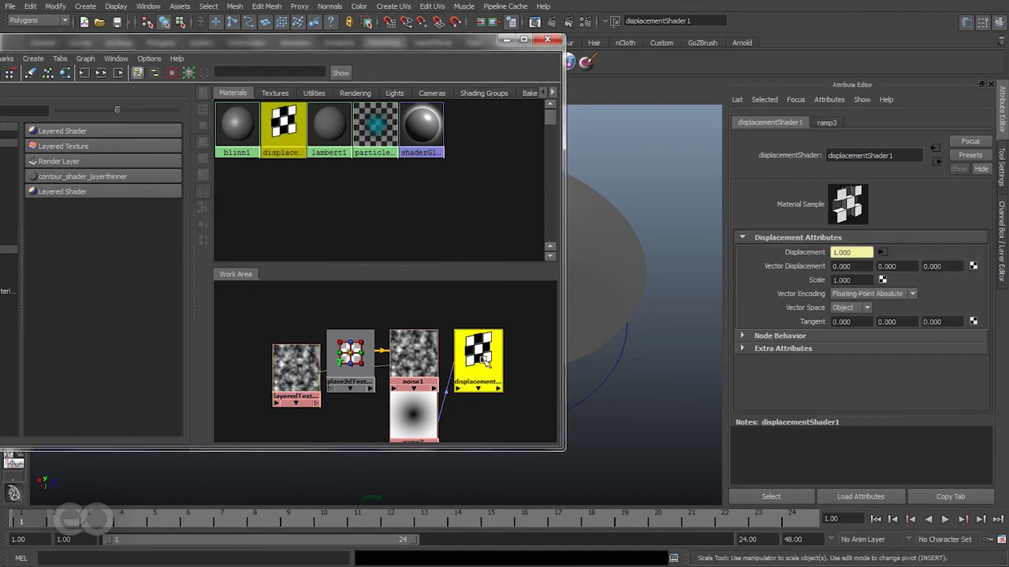
pyautogui.click(382, 351)
pyautogui.keyDown('shift'); pyautogui.moveTo(487, 350); pyautogui.dragTo(488, 352, button='middle'); pyautogui.keyUp('shift')
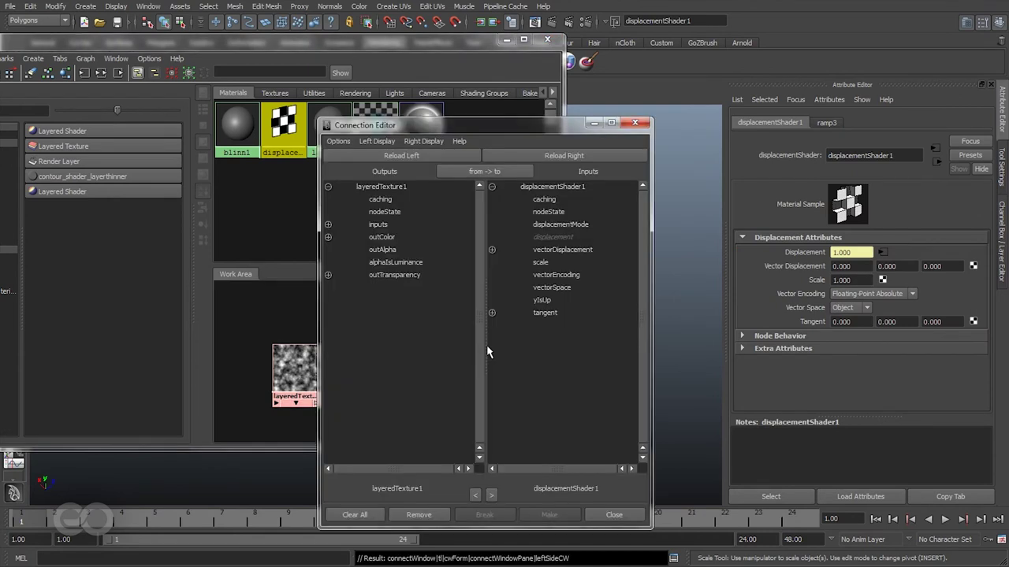
pyautogui.click(328, 237)
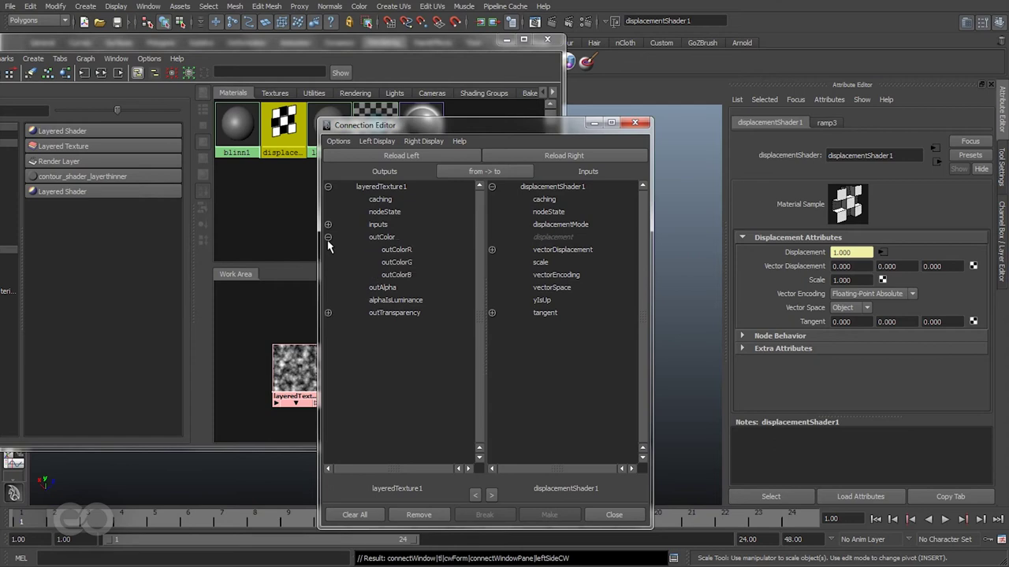
pyautogui.click(392, 251)
pyautogui.click(551, 237)
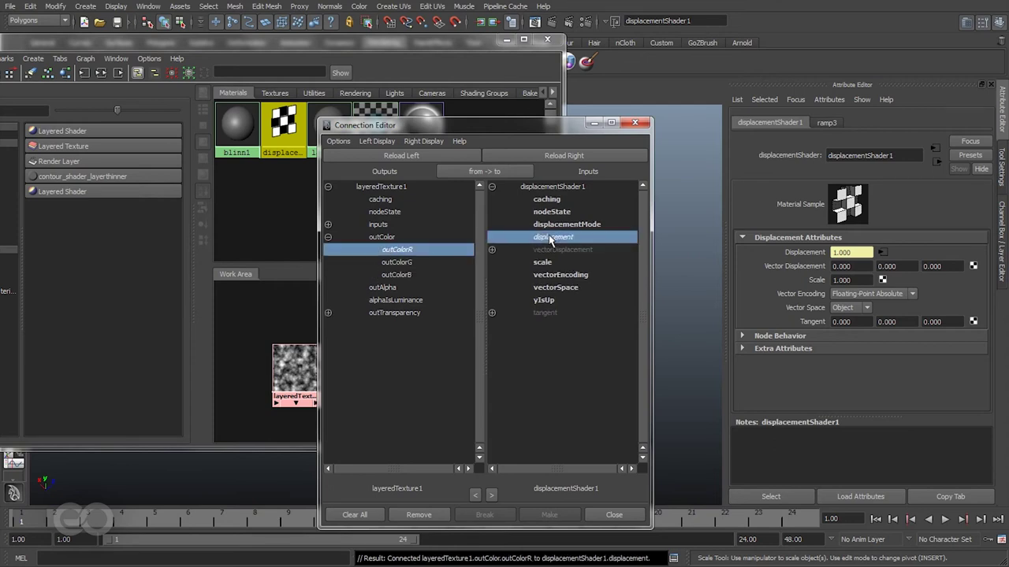
pyautogui.click(614, 515)
# Uncover the mesh and rearrange the network so noise1 and ramp3 sit before layeredTexture1, which precedes the displacement shader.
pyautogui.moveTo(470, 43); pyautogui.dragTo(316, 105)
pyautogui.keyDown('alt'); pyautogui.moveTo(504, 252); pyautogui.dragTo(602, 254); pyautogui.keyUp('alt')
pyautogui.moveTo(195, 416); pyautogui.dragTo(96, 369)
pyautogui.moveTo(256, 418); pyautogui.dragTo(177, 377)
pyautogui.moveTo(149, 446); pyautogui.dragTo(259, 416)
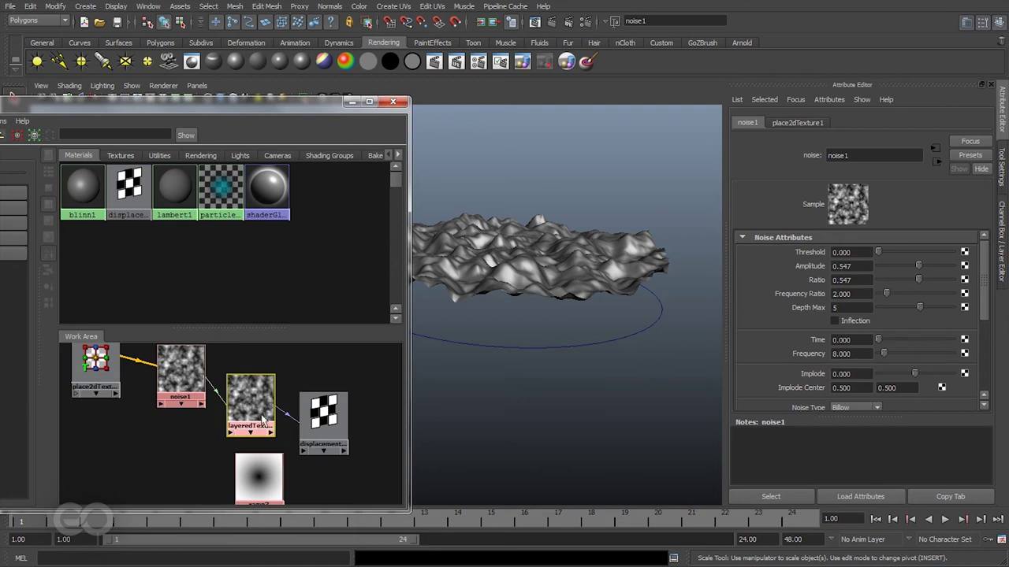
pyautogui.moveTo(271, 485); pyautogui.dragTo(184, 479)
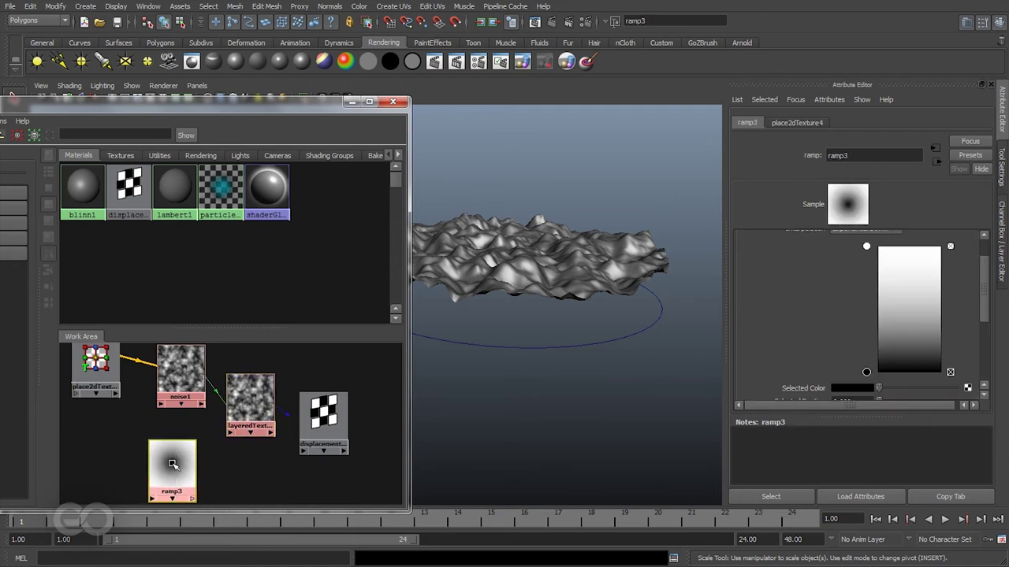
# Add ramp3 as a layer of layeredTexture1 and move it ahead of the noise1 layer.
pyautogui.click(250, 404)
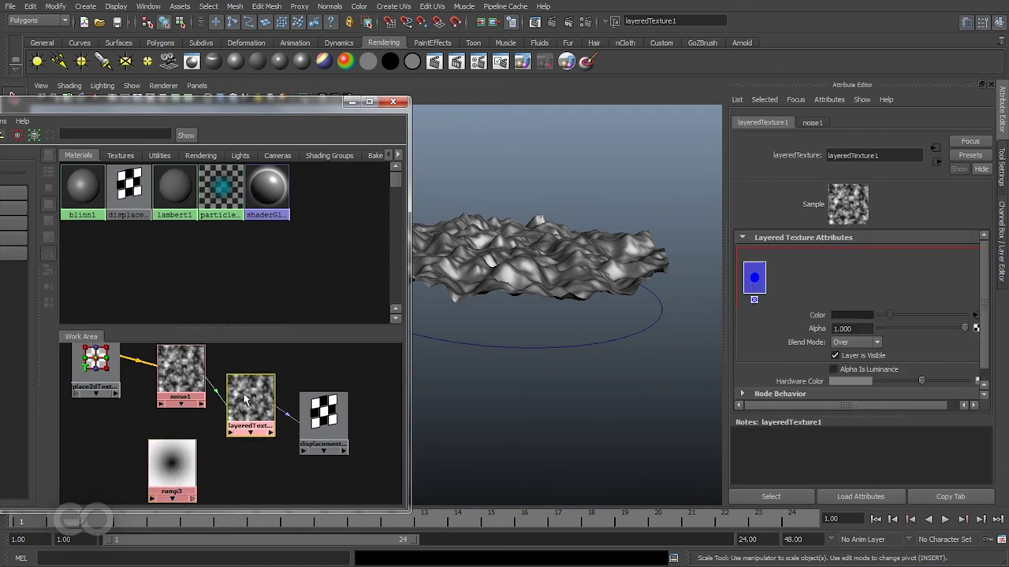
pyautogui.moveTo(177, 463); pyautogui.dragTo(739, 275, button='middle')
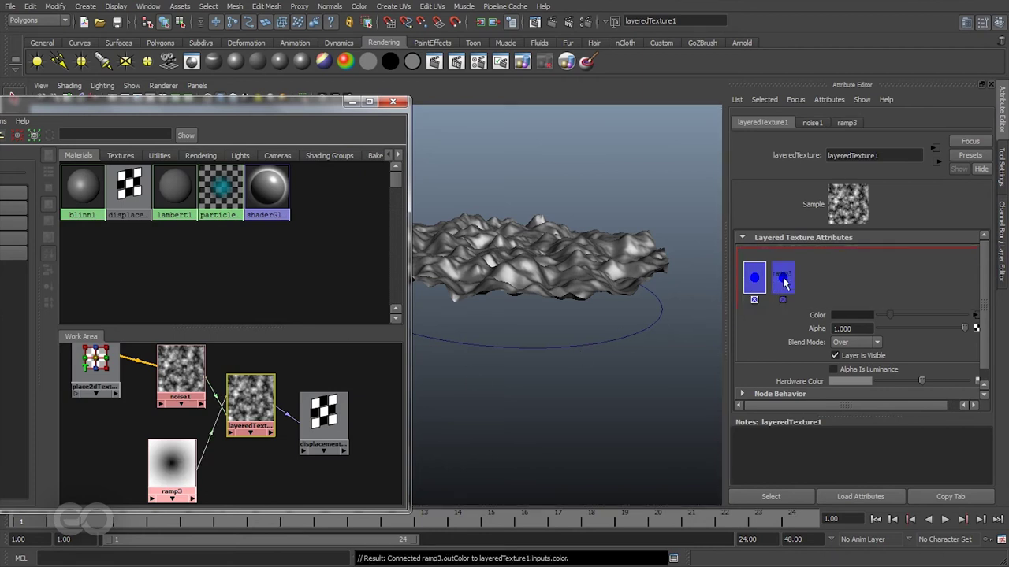
pyautogui.click(782, 280)
pyautogui.moveTo(786, 283); pyautogui.dragTo(749, 276, button='middle')
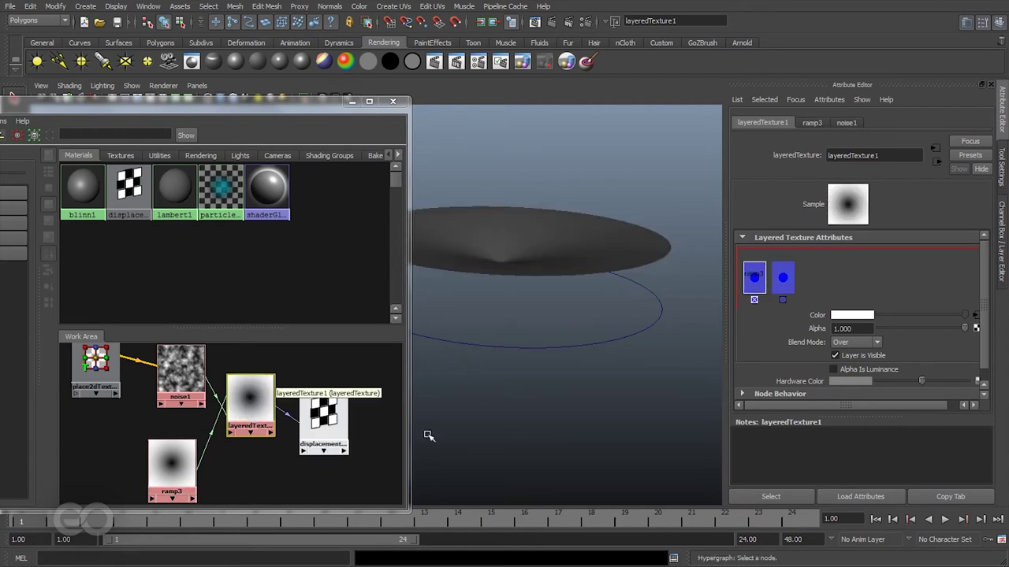
# Set the ramp3 layer's blend mode to Multiply and inspect the combined displacement from above.
pyautogui.click(851, 345)
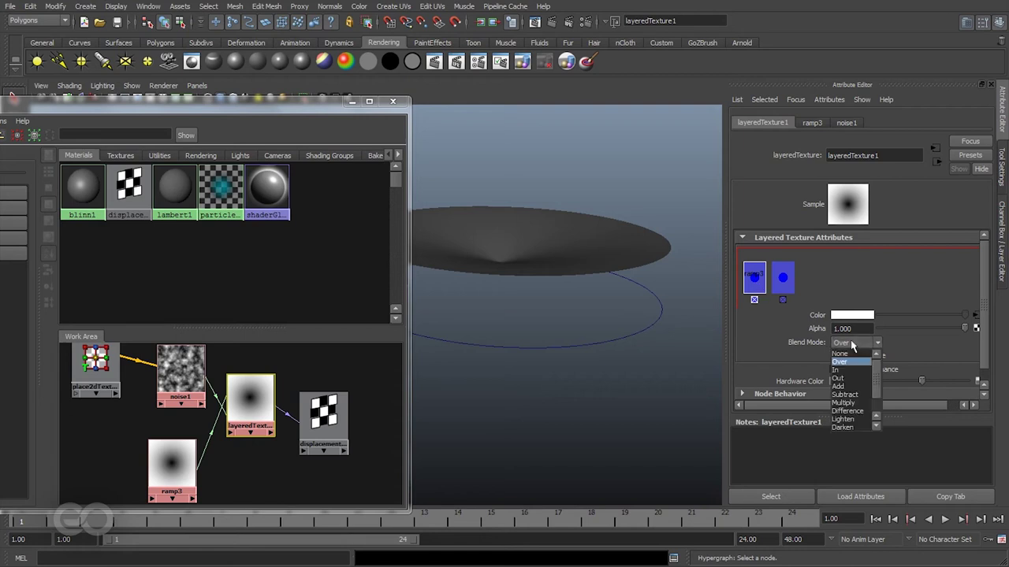
pyautogui.click(854, 403)
pyautogui.keyDown('alt'); pyautogui.moveTo(520, 236); pyautogui.dragTo(531, 201); pyautogui.keyUp('alt')
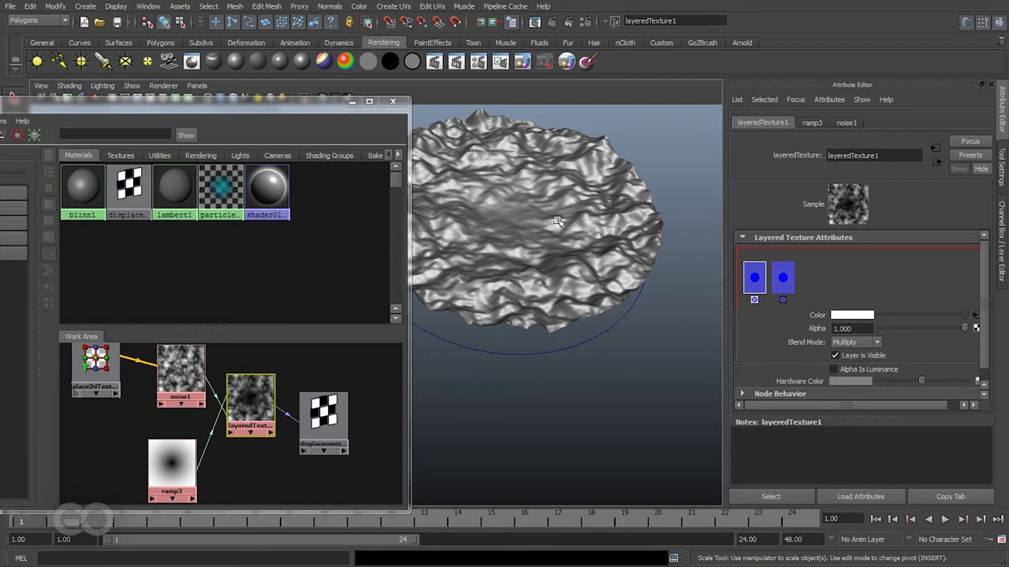
# Invert ramp3 by moving its white entry to the bottom and its black entry to the top.
pyautogui.click(178, 471)
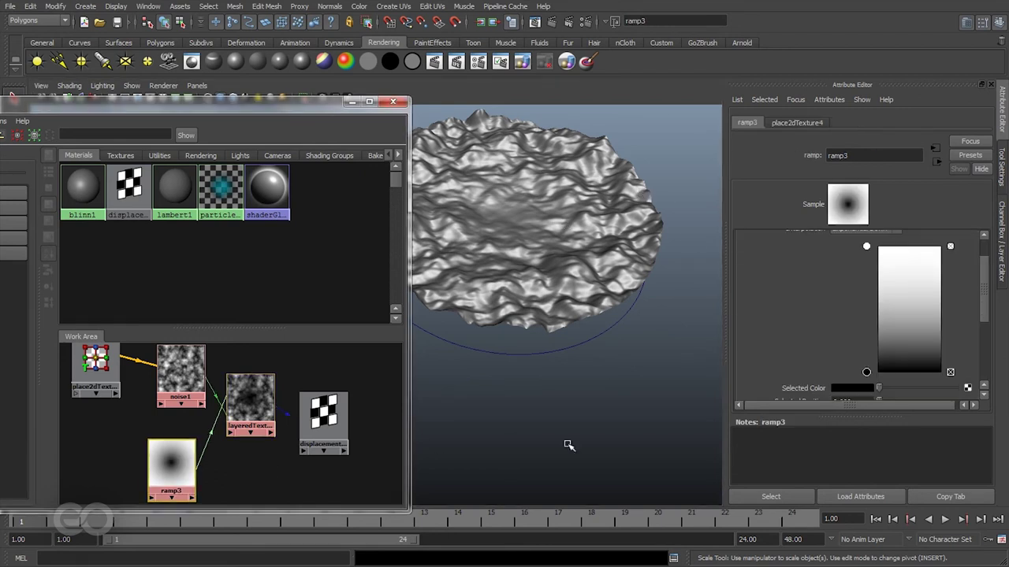
pyautogui.moveTo(866, 247); pyautogui.dragTo(864, 322)
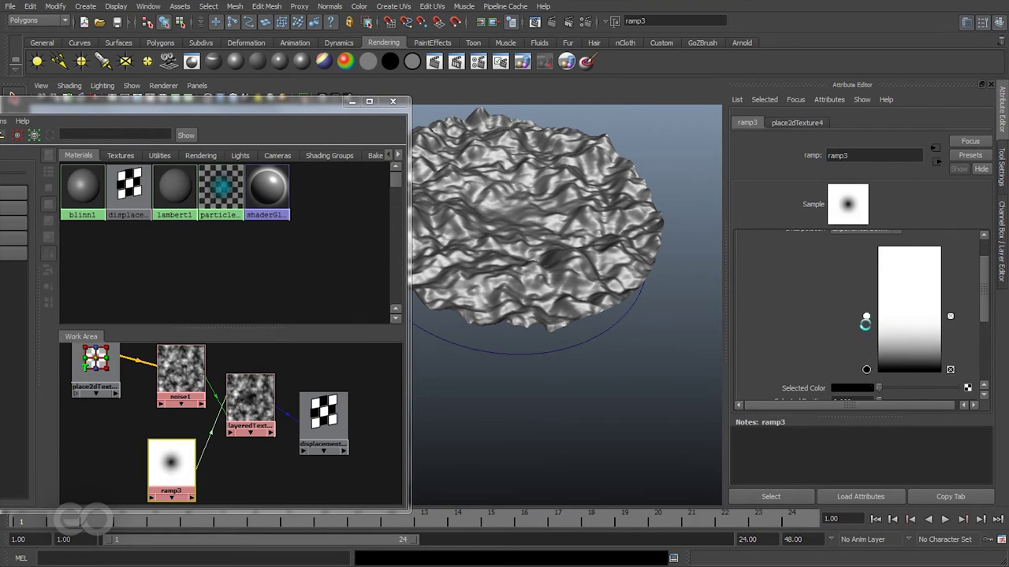
pyautogui.moveTo(866, 372); pyautogui.dragTo(865, 237)
pyautogui.moveTo(866, 318); pyautogui.dragTo(866, 371)
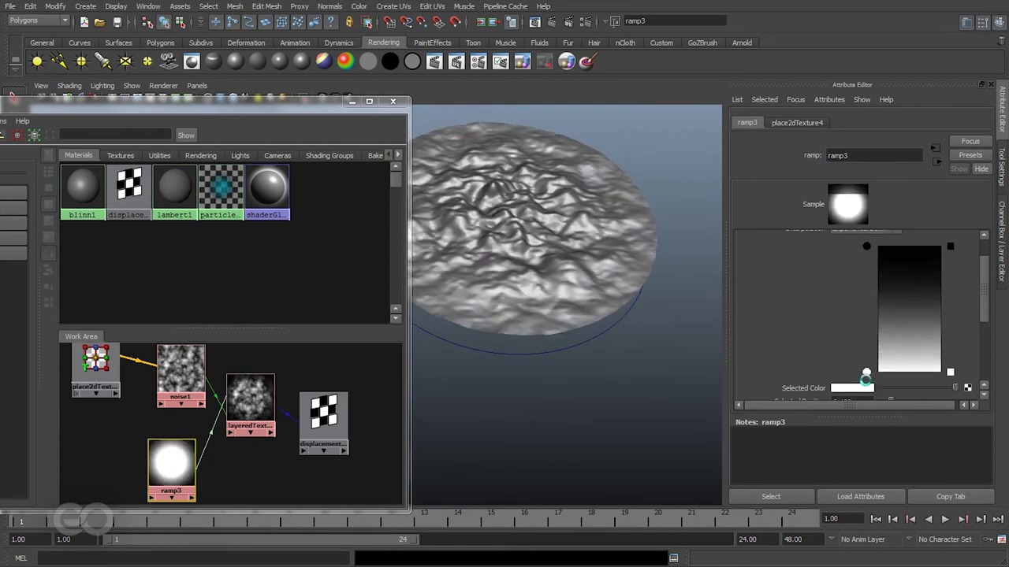
pyautogui.keyDown('alt'); pyautogui.moveTo(566, 260); pyautogui.dragTo(576, 308); pyautogui.keyUp('alt')
pyautogui.keyDown('alt'); pyautogui.moveTo(638, 268); pyautogui.dragTo(560, 252); pyautogui.keyUp('alt')
# Minimize Hypershade and lower ramp3's black entry about a third of the way to flatten the disc's outer edge.
pyautogui.click(351, 103)
pyautogui.keyDown('alt'); pyautogui.moveTo(540, 315); pyautogui.dragTo(436, 305); pyautogui.keyUp('alt')
pyautogui.moveTo(866, 251); pyautogui.dragTo(866, 290)
pyautogui.keyDown('alt'); pyautogui.moveTo(457, 351); pyautogui.dragTo(520, 295); pyautogui.keyUp('alt')
# Set ramp3's interpolation to Exponential Up and lower its black entry to position 0.580.
pyautogui.scroll(2, 834, 296)
pyautogui.click(849, 268)
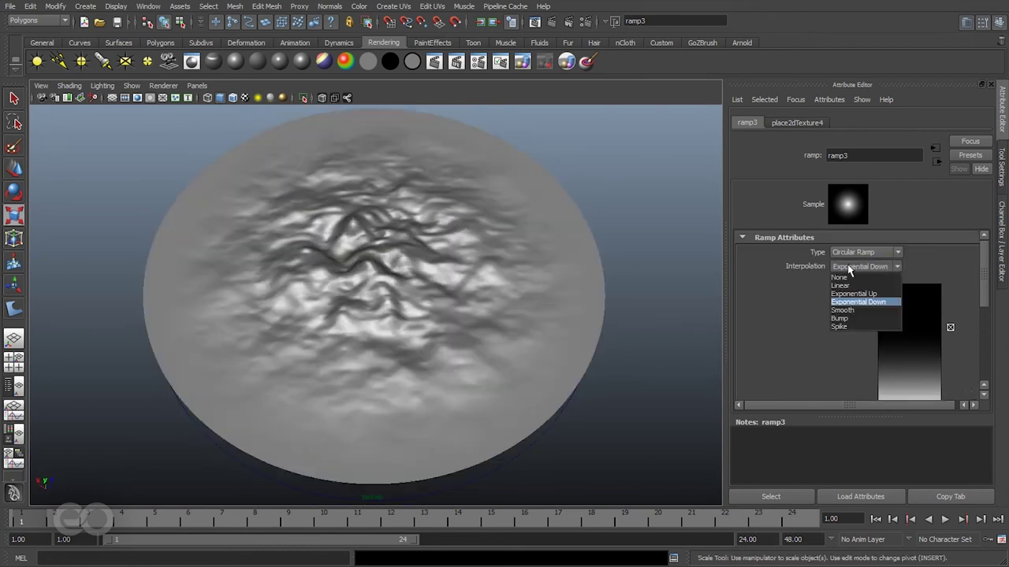
pyautogui.click(850, 294)
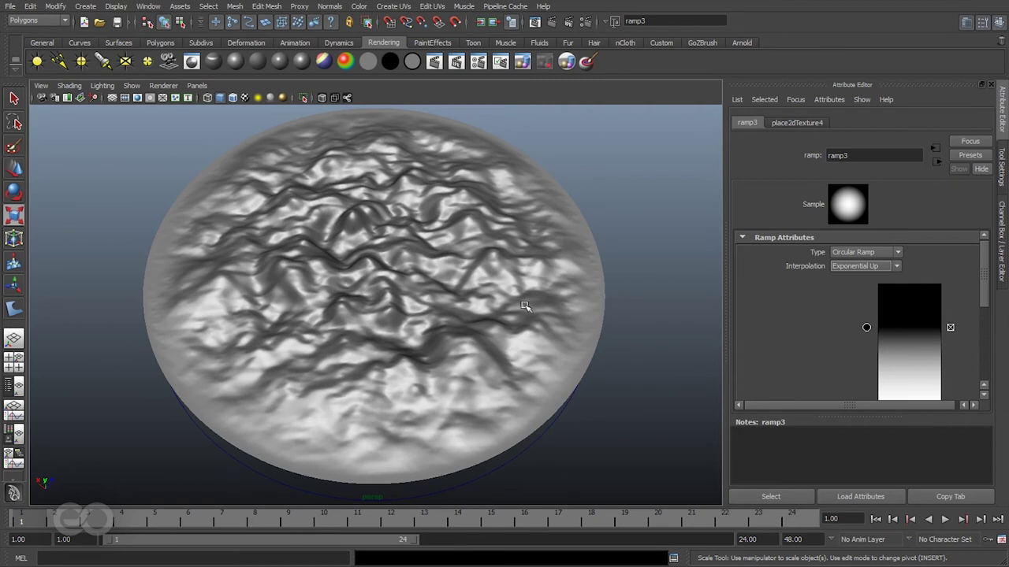
pyautogui.moveTo(867, 328); pyautogui.dragTo(867, 337)
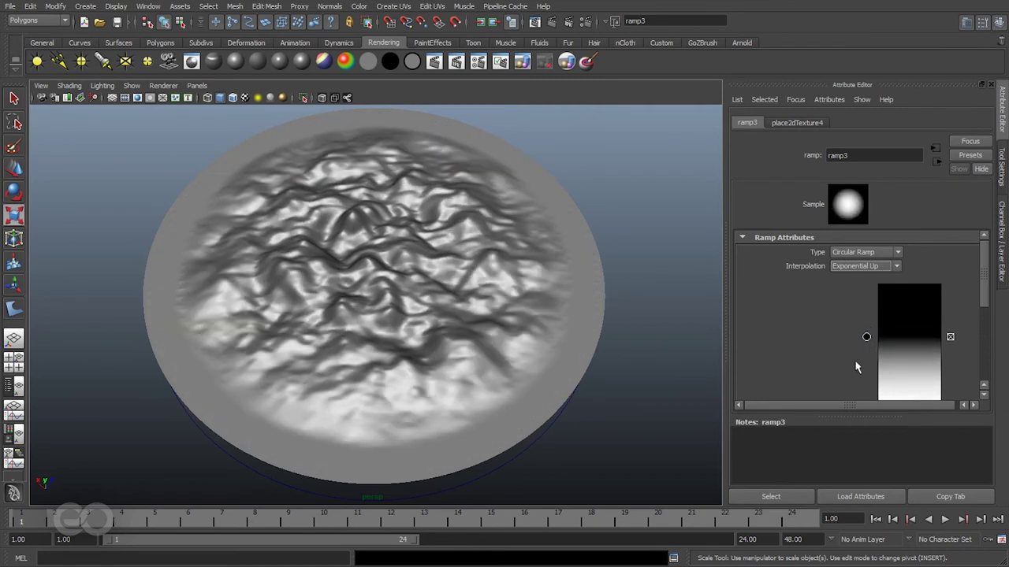
# Set ramp3's Noise to about 0.073 to break up the displacement's border, and inspect the mesh.
pyautogui.scroll(-5, 771, 323)
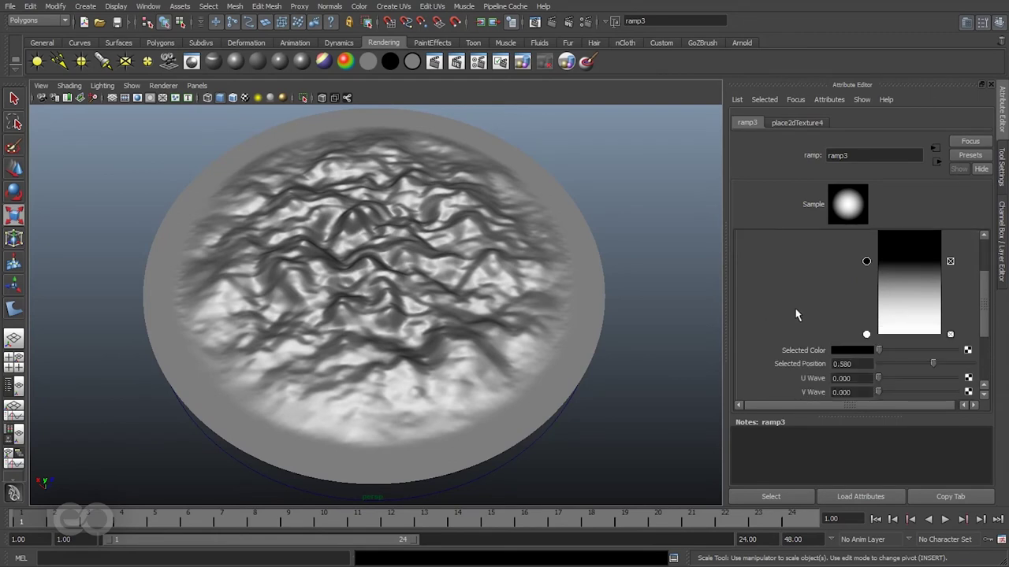
pyautogui.moveTo(879, 332); pyautogui.dragTo(884, 329)
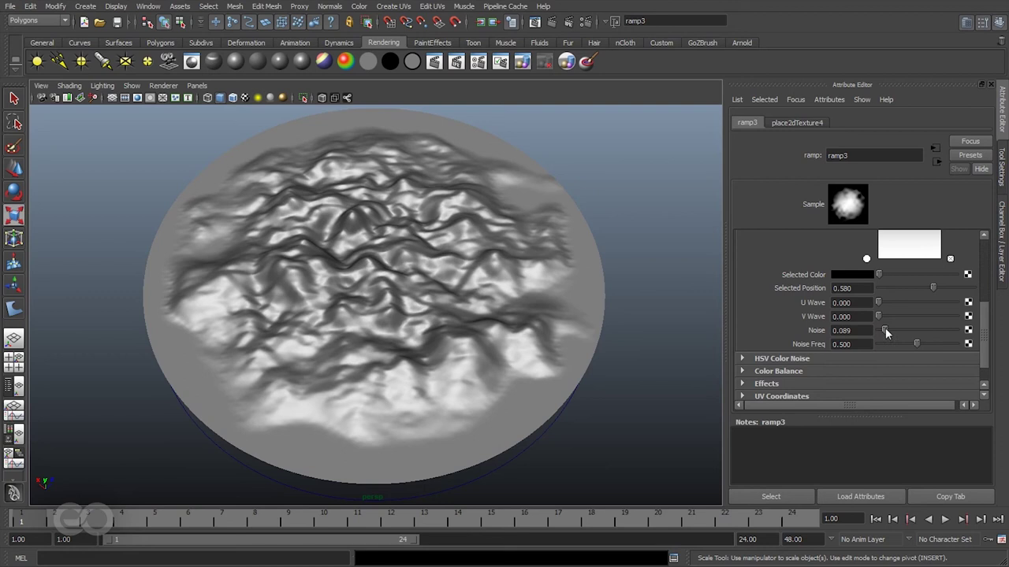
pyautogui.keyDown('alt'); pyautogui.moveTo(359, 282); pyautogui.dragTo(460, 292); pyautogui.keyUp('alt')
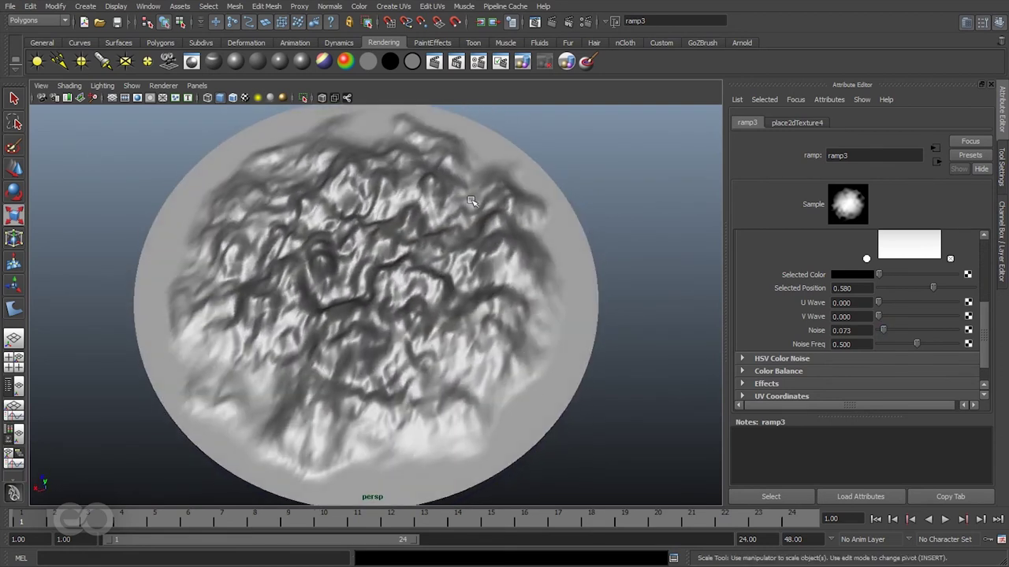
# Show the control vertices of the circle curve beneath the mesh and move individual vertices to start breaking up its round outline.
pyautogui.scroll(-3, 471, 202)
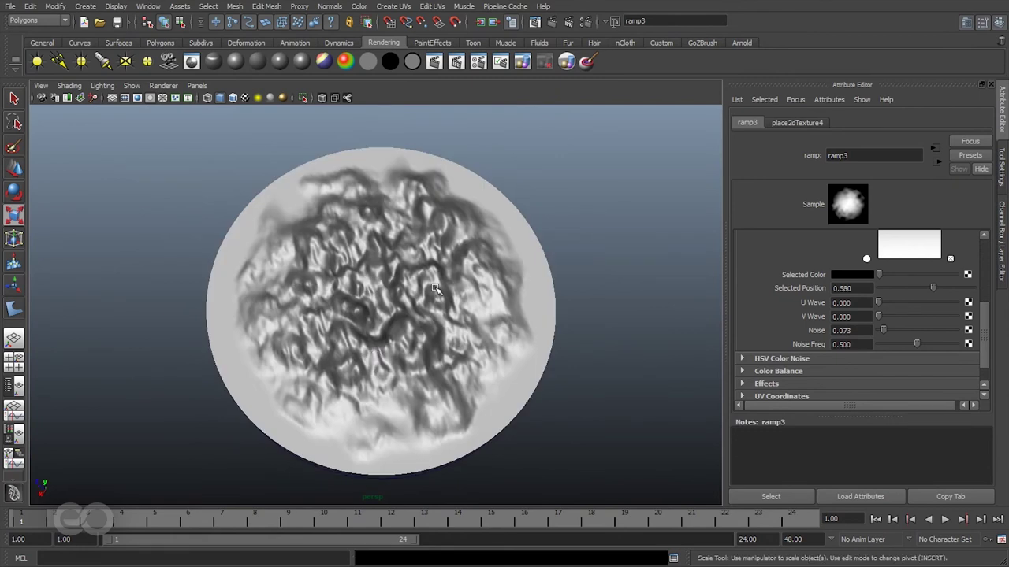
pyautogui.click(434, 289)
pyautogui.keyDown('alt'); pyautogui.moveTo(473, 387); pyautogui.dragTo(480, 304); pyautogui.keyUp('alt')
pyautogui.click(531, 349)
pyautogui.moveTo(564, 366)
pyautogui.keyDown('alt'); pyautogui.mouseDown()
pyautogui.moveTo(549, 360)
pyautogui.moveTo(560, 371)
pyautogui.mouseUp(); pyautogui.keyUp('alt')
pyautogui.click(417, 437)
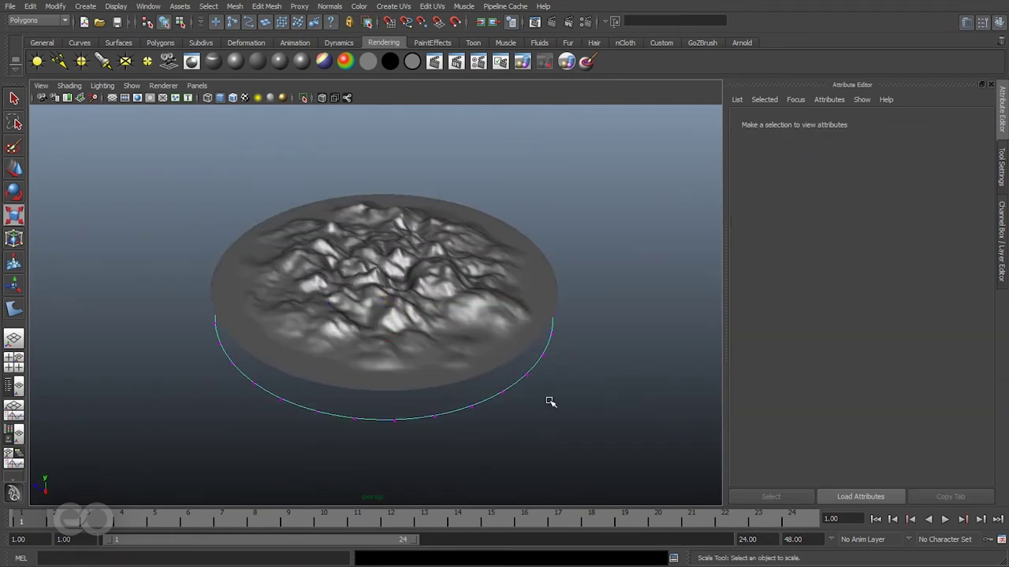
pyautogui.click(518, 393)
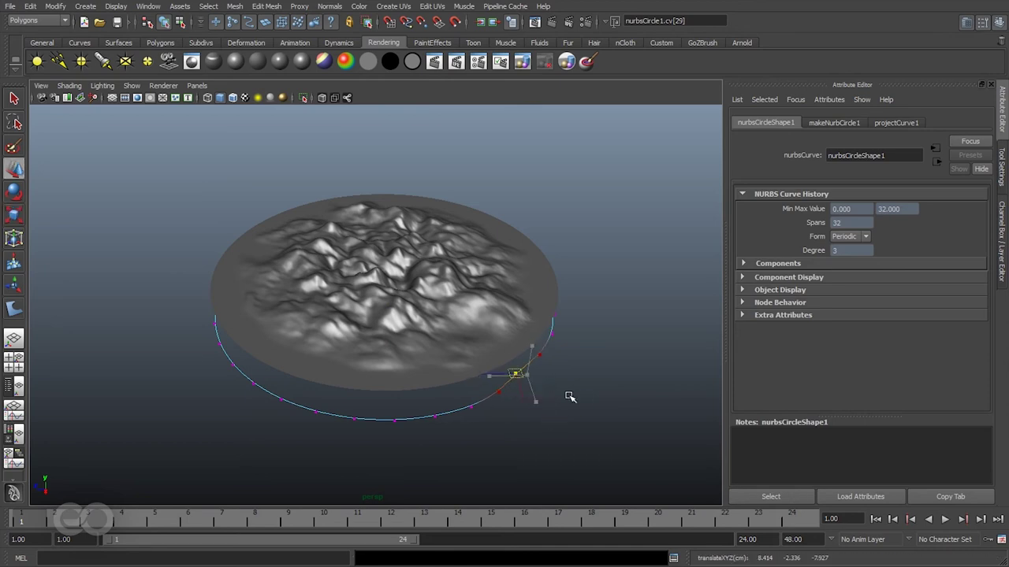
pyautogui.keyDown('alt'); pyautogui.moveTo(580, 360); pyautogui.dragTo(507, 493); pyautogui.keyUp('alt')
pyautogui.moveTo(416, 434); pyautogui.dragTo(457, 470)
pyautogui.keyDown('alt'); pyautogui.moveTo(435, 296); pyautogui.dragTo(453, 403); pyautogui.keyUp('alt')
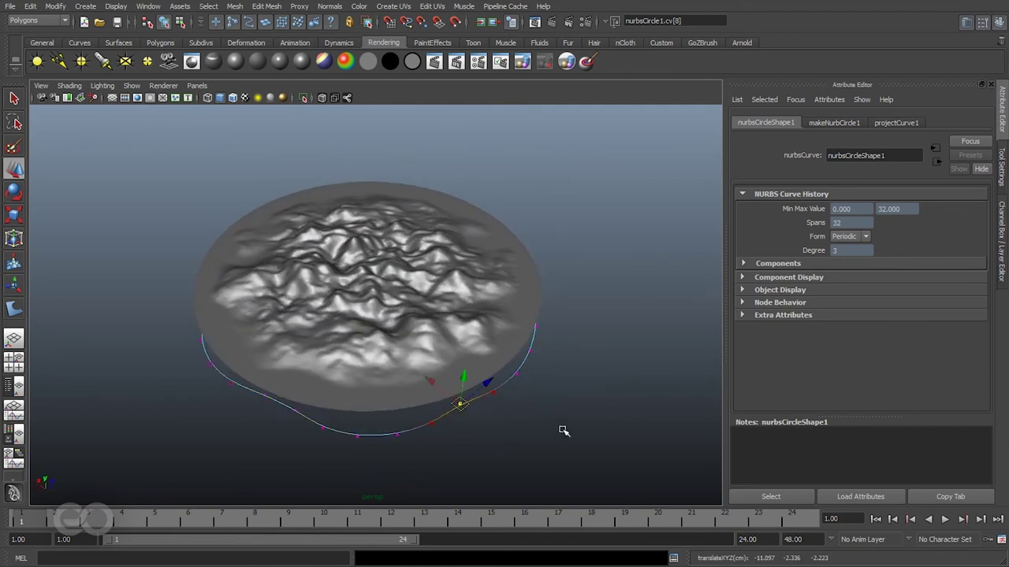
# Move further control vertices on the other sides of the circle curve to make its outline wavier.
pyautogui.keyDown('alt'); pyautogui.moveTo(561, 430); pyautogui.dragTo(531, 455); pyautogui.keyUp('alt')
pyautogui.keyDown('alt'); pyautogui.moveTo(572, 417); pyautogui.dragTo(473, 430); pyautogui.keyUp('alt')
pyautogui.moveTo(500, 468)
pyautogui.keyDown('alt'); pyautogui.mouseDown()
pyautogui.moveTo(525, 446)
pyautogui.moveTo(501, 457)
pyautogui.mouseUp(); pyautogui.keyUp('alt')
pyautogui.click(472, 433)
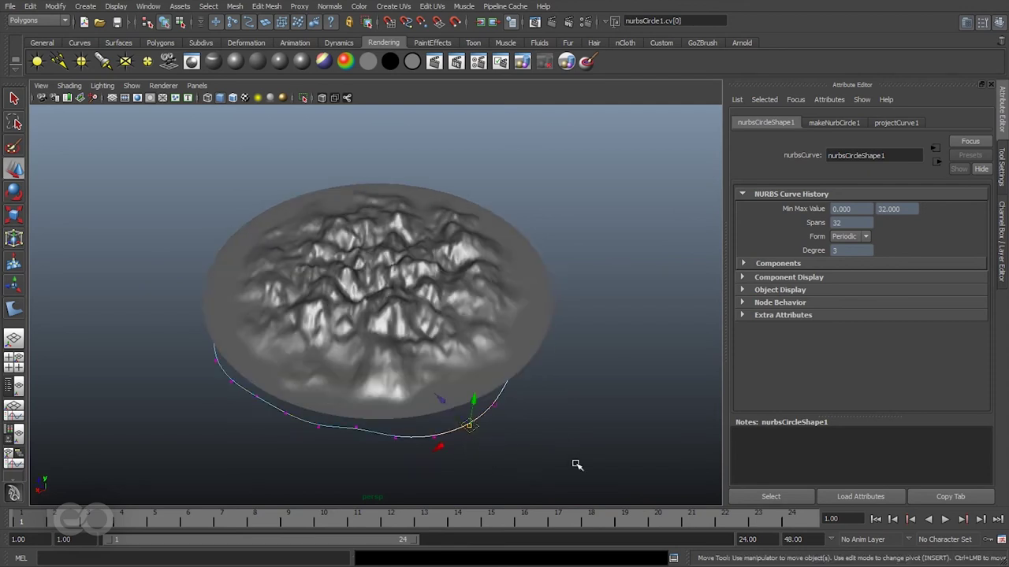
pyautogui.keyDown('alt'); pyautogui.moveTo(581, 446); pyautogui.dragTo(370, 424); pyautogui.keyUp('alt')
pyautogui.click(408, 398)
pyautogui.click(473, 472)
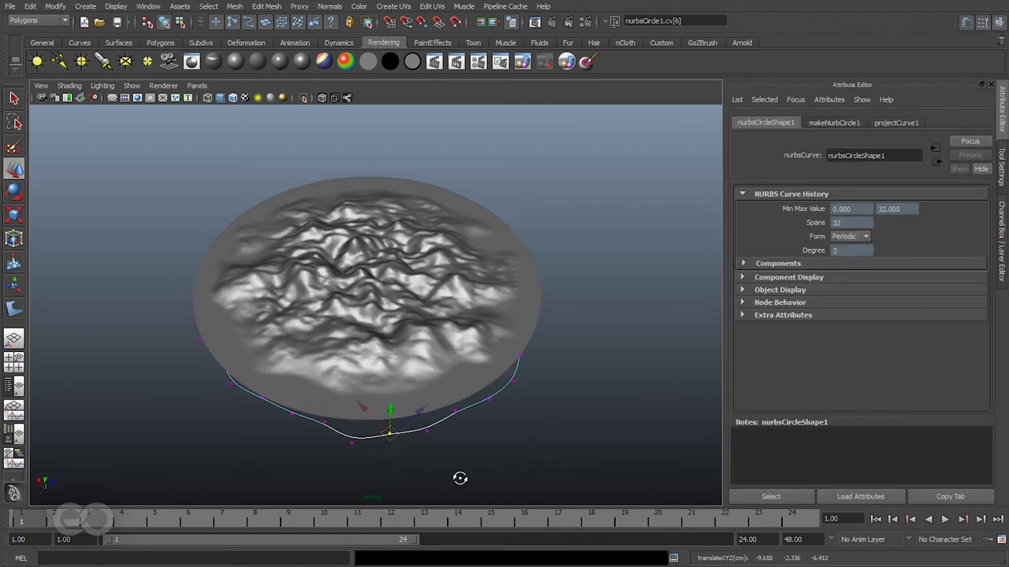
# Reshape the remaining stretch of the circle curve by its control vertices, undo the last edit, and return to object mode.
pyautogui.keyDown('alt'); pyautogui.moveTo(460, 479); pyautogui.dragTo(433, 462); pyautogui.keyUp('alt')
pyautogui.moveTo(430, 398); pyautogui.dragTo(427, 470)
pyautogui.click(360, 434)
pyautogui.hotkey('ctrl', 'z')
pyautogui.keyDown('alt'); pyautogui.moveTo(417, 488); pyautogui.dragTo(458, 387); pyautogui.keyUp('alt')
pyautogui.press('F8')
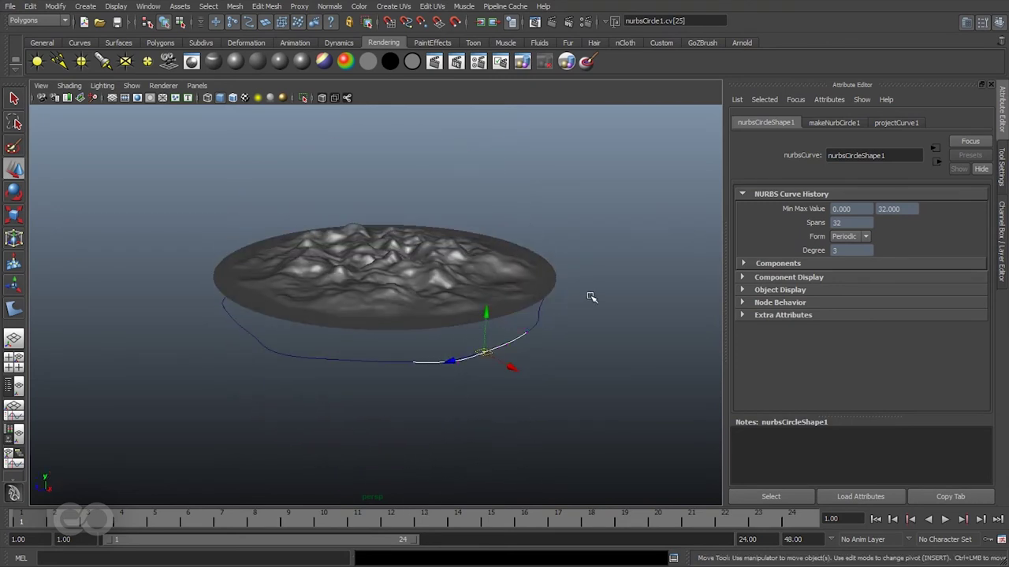
# Try a Scale of 0.500 on displacementShader1, set it back to 1.000, and try its Vector Encoding options.
pyautogui.click(592, 297)
pyautogui.click(466, 306)
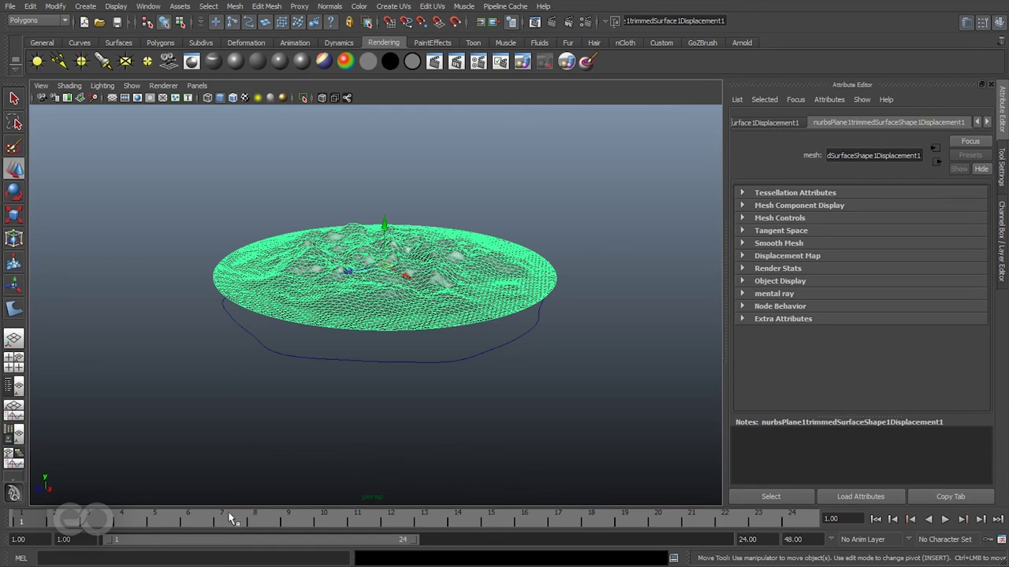
pyautogui.click(250, 400)
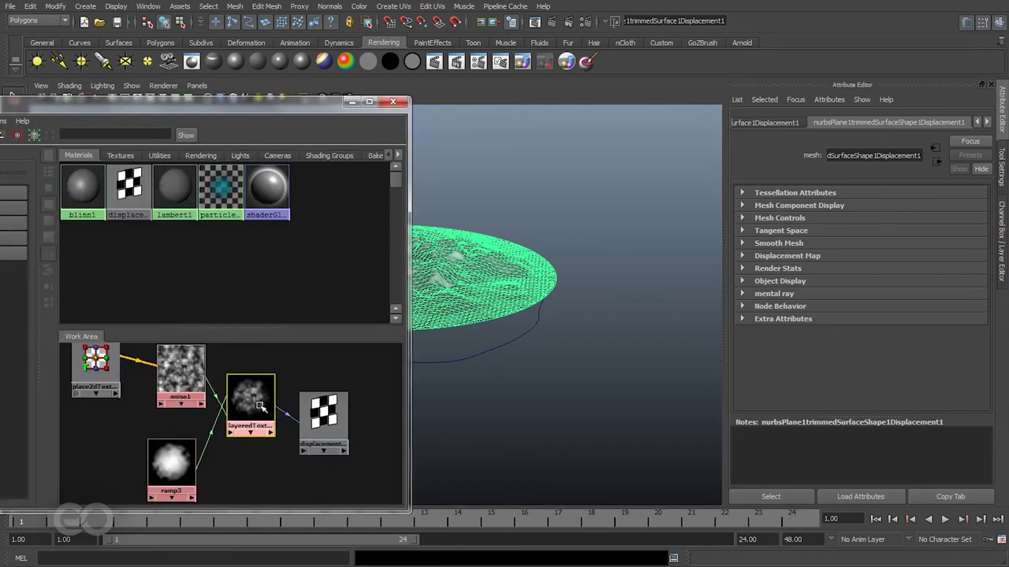
pyautogui.click(323, 413)
pyautogui.doubleClick(866, 280)
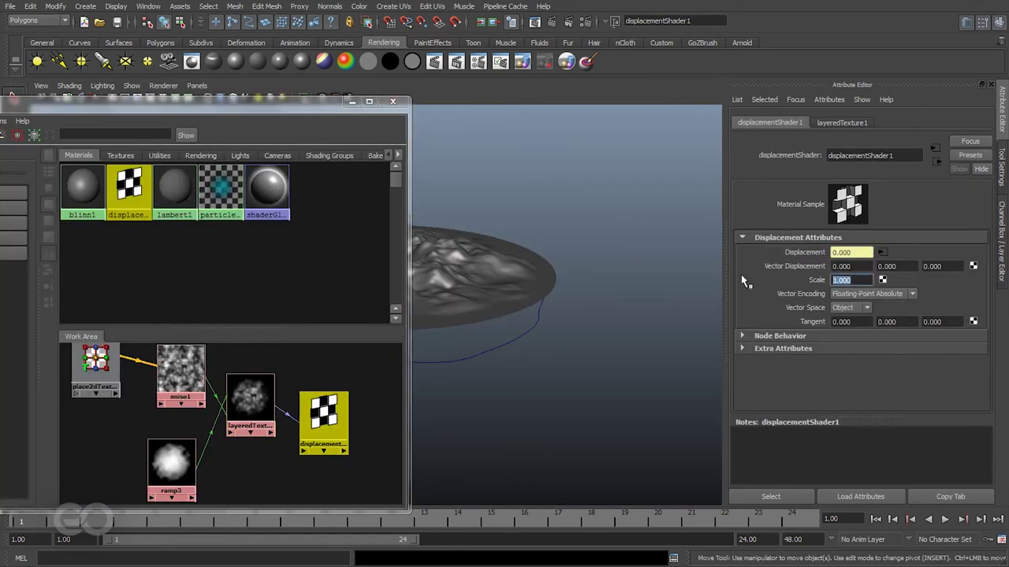
pyautogui.write('0.500')
pyautogui.press('Return')
pyautogui.doubleClick(848, 280)
pyautogui.write('1.000')
pyautogui.click(871, 294)
pyautogui.click(859, 314)
pyautogui.click(867, 294)
pyautogui.click(867, 305)
# Reapply the Alpha of layeredTexture1's first layer to refresh the displaced mesh with the reshaped curve.
pyautogui.click(532, 232)
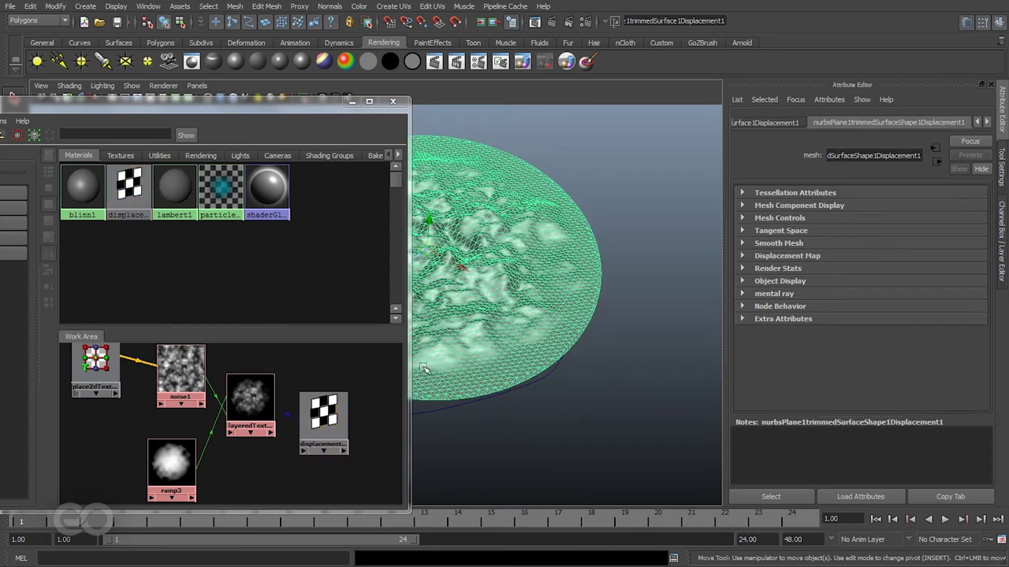
pyautogui.click(329, 423)
pyautogui.click(251, 400)
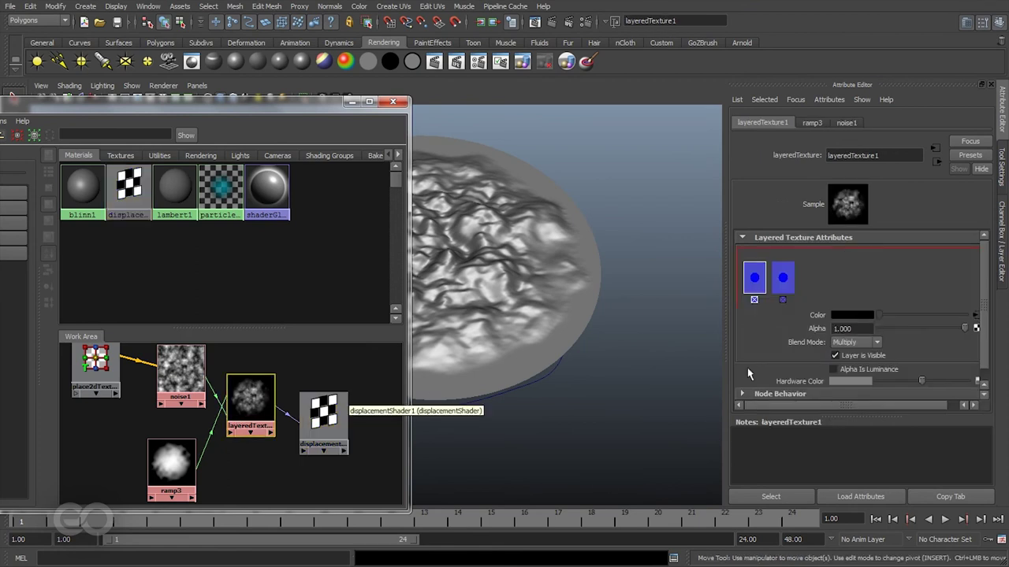
pyautogui.click(910, 327)
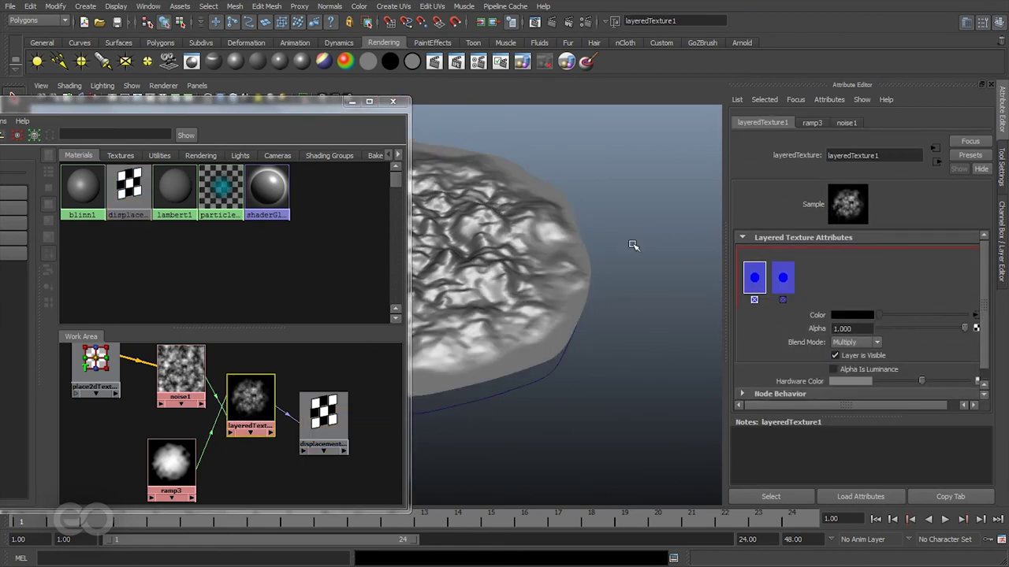
# Minimize Hypershade, inspect the mesh's irregular border from above and from the side, and check a test render.
pyautogui.click(352, 101)
pyautogui.click(623, 355)
pyautogui.keyDown('alt'); pyautogui.moveTo(299, 259); pyautogui.dragTo(457, 268); pyautogui.keyUp('alt')
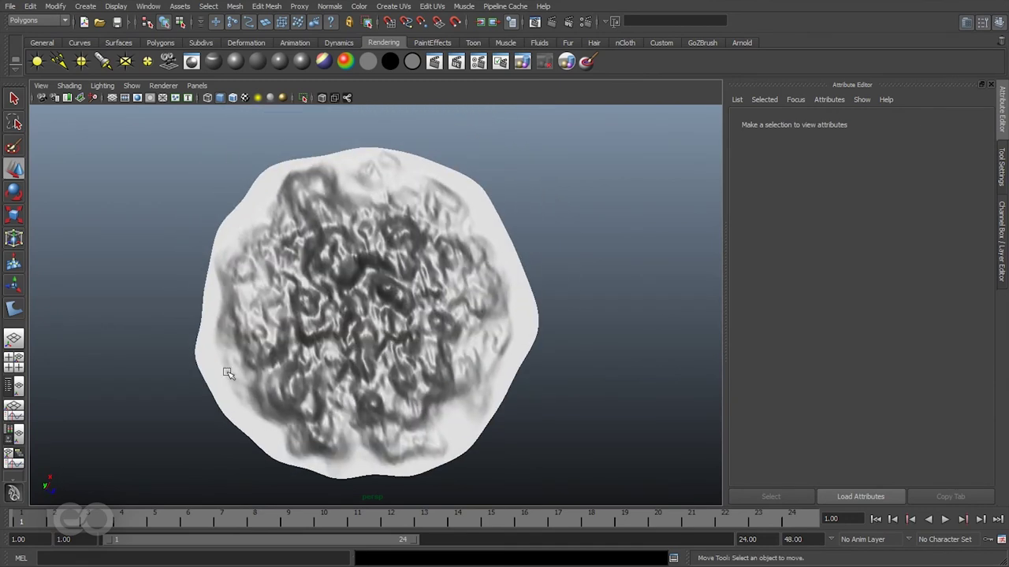
pyautogui.keyDown('alt'); pyautogui.moveTo(357, 443); pyautogui.dragTo(387, 357); pyautogui.keyUp('alt')
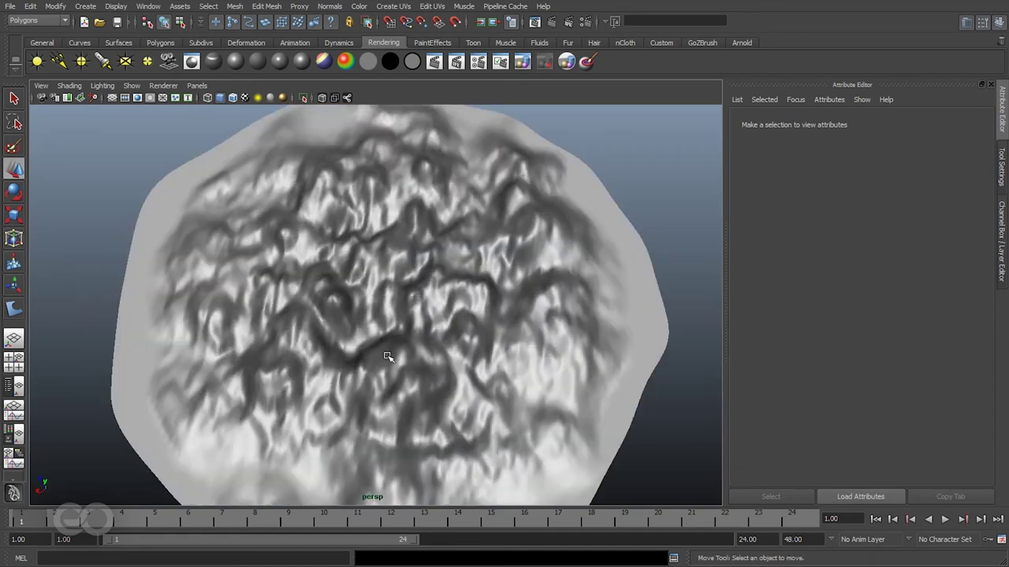
pyautogui.keyDown('alt'); pyautogui.moveTo(383, 312); pyautogui.dragTo(307, 287); pyautogui.keyUp('alt')
pyautogui.keyDown('alt'); pyautogui.moveTo(361, 222); pyautogui.dragTo(424, 242); pyautogui.keyUp('alt')
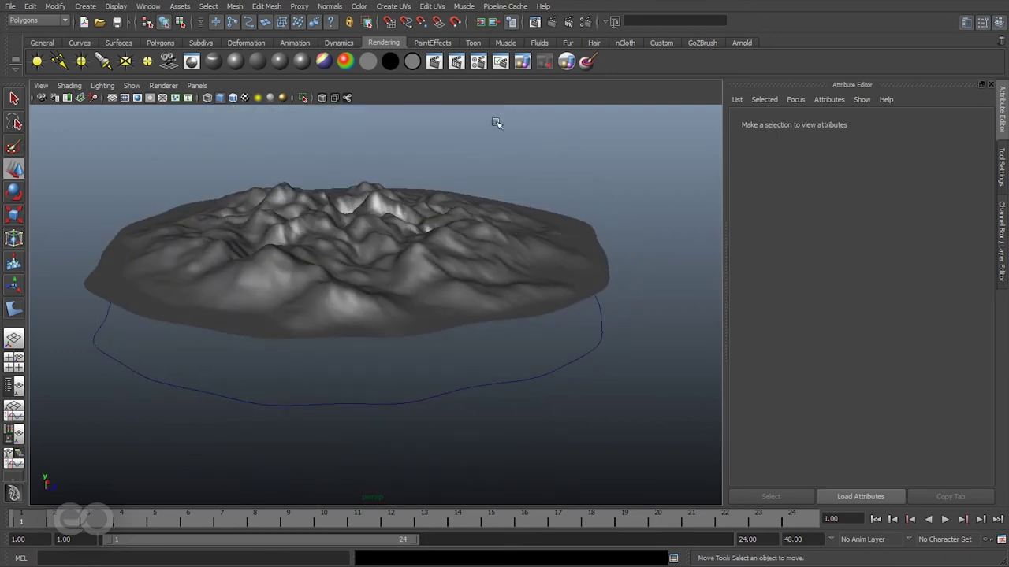
pyautogui.click(552, 21)
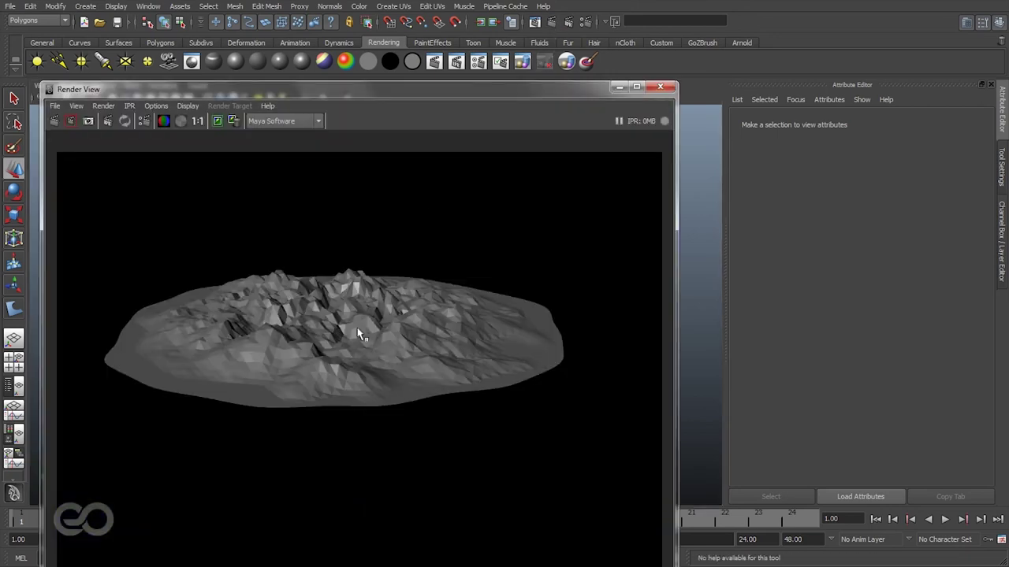
pyautogui.click(660, 87)
# Turn off the smooth mesh preview on the displaced mesh to show its actual faceted polygons.
pyautogui.click(429, 279)
pyautogui.press('1')
pyautogui.click(623, 188)
pyautogui.keyDown('alt'); pyautogui.moveTo(581, 225); pyautogui.dragTo(405, 304); pyautogui.keyUp('alt')
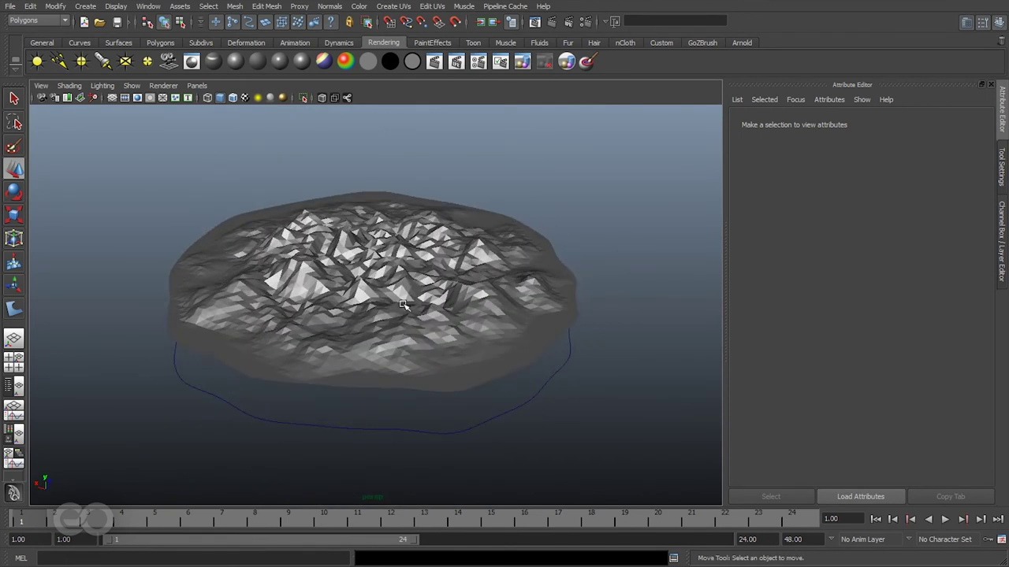
# Open the mesh's blinn1 material and connect a Noise texture to its Bump Mapping.
pyautogui.click(390, 268)
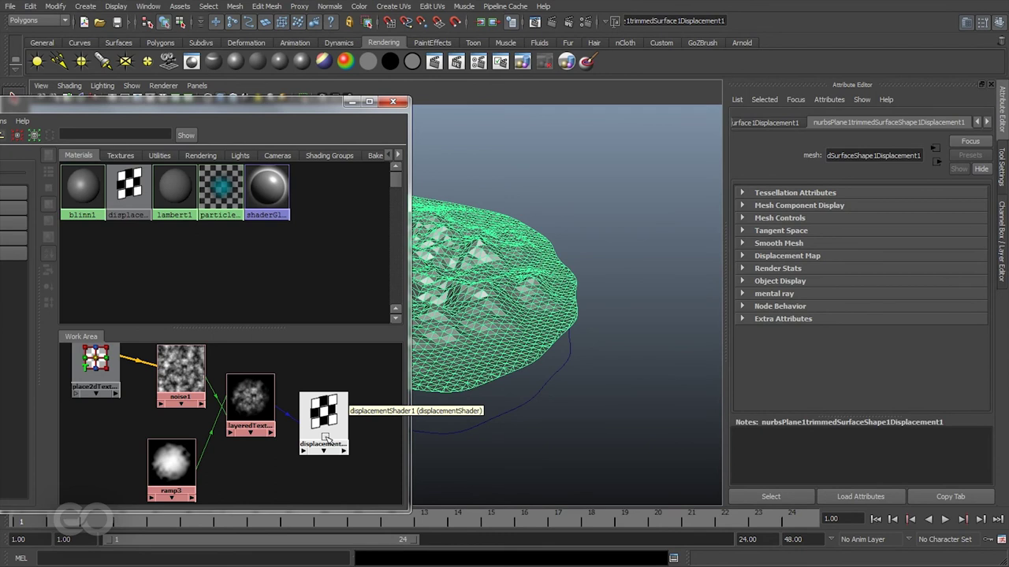
pyautogui.click(82, 191)
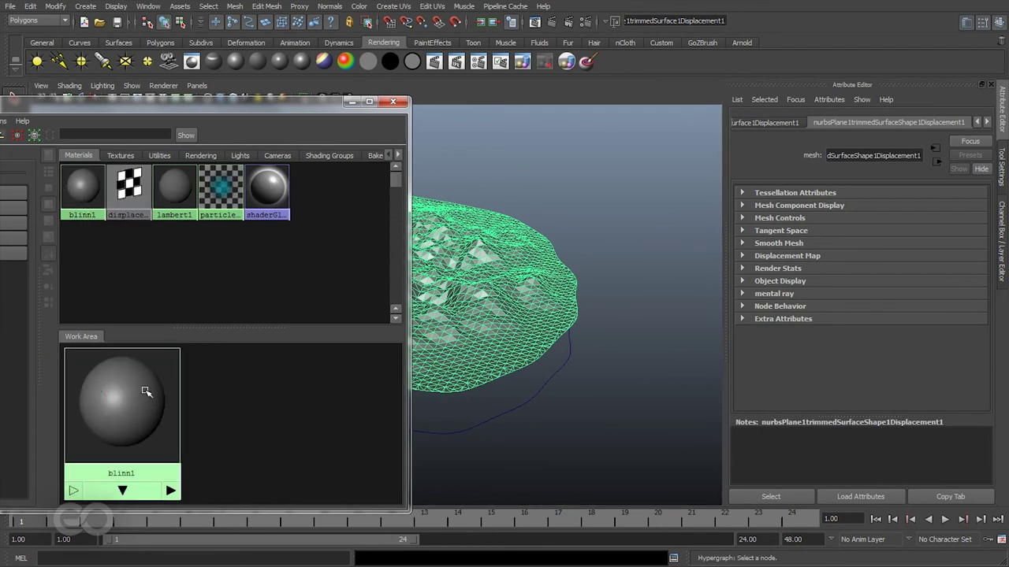
pyautogui.click(87, 191)
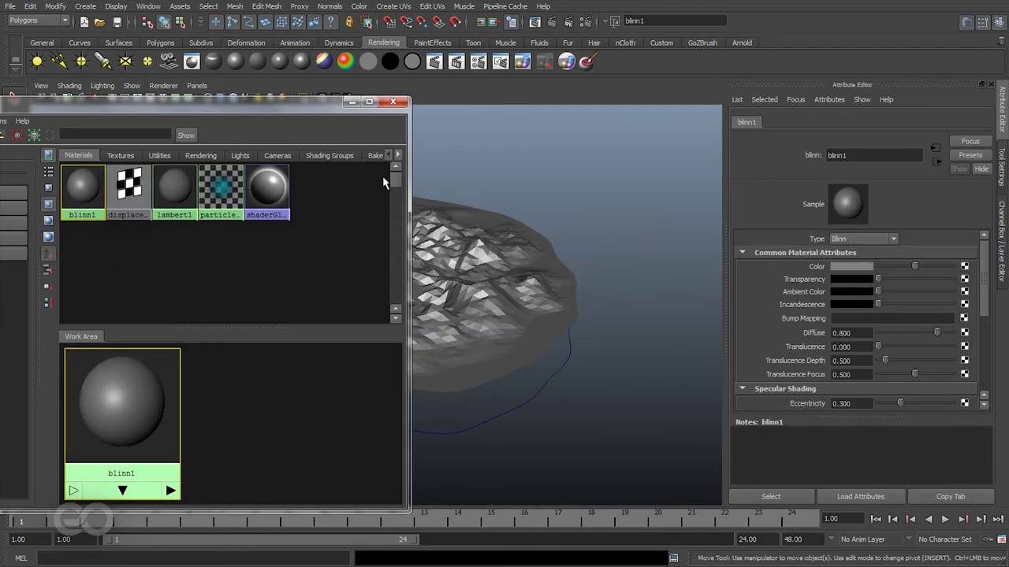
pyautogui.click(351, 102)
pyautogui.click(405, 234)
pyautogui.moveTo(405, 235); pyautogui.dragTo(414, 398, button='right')
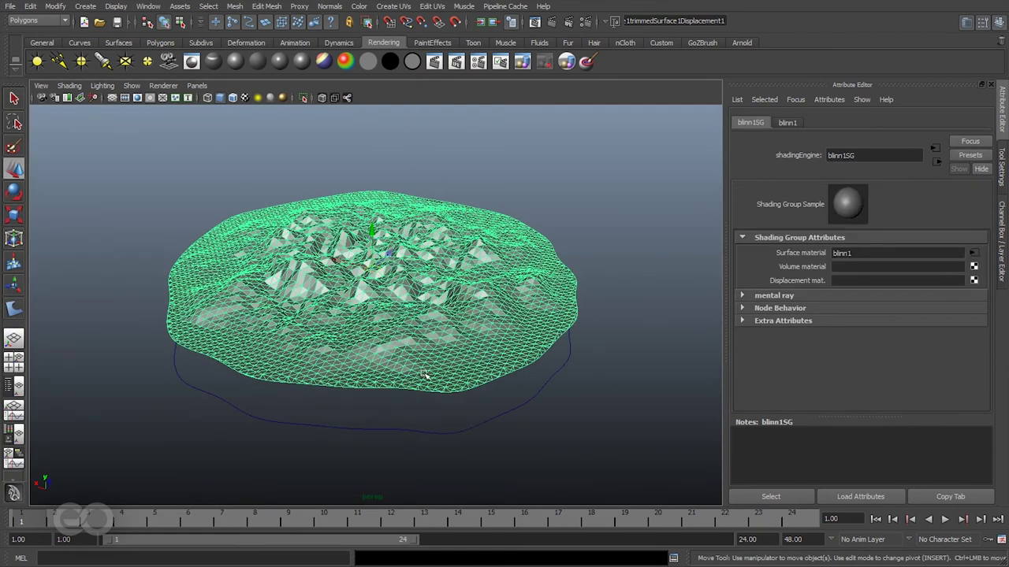
pyautogui.click(971, 256)
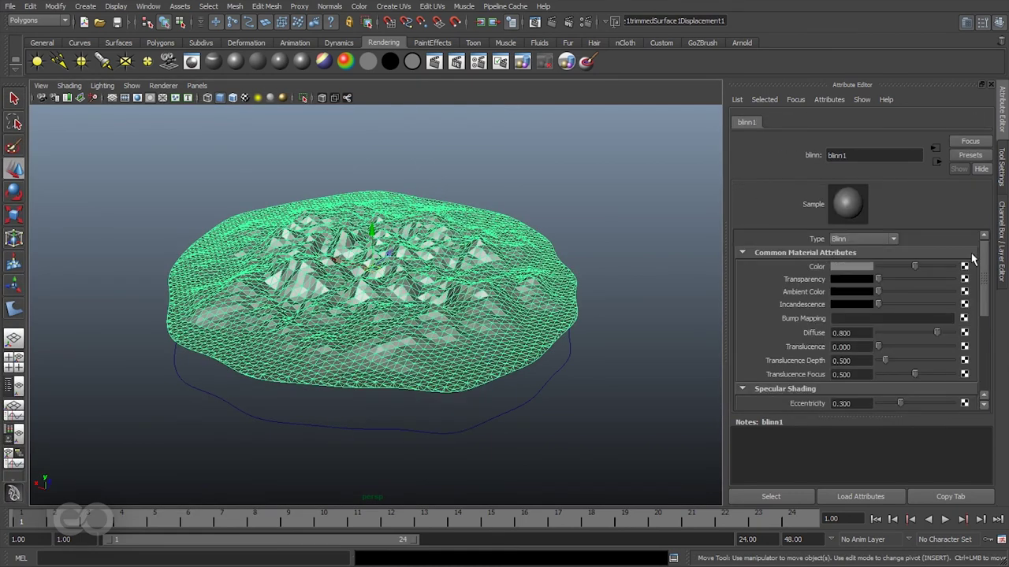
pyautogui.click(963, 318)
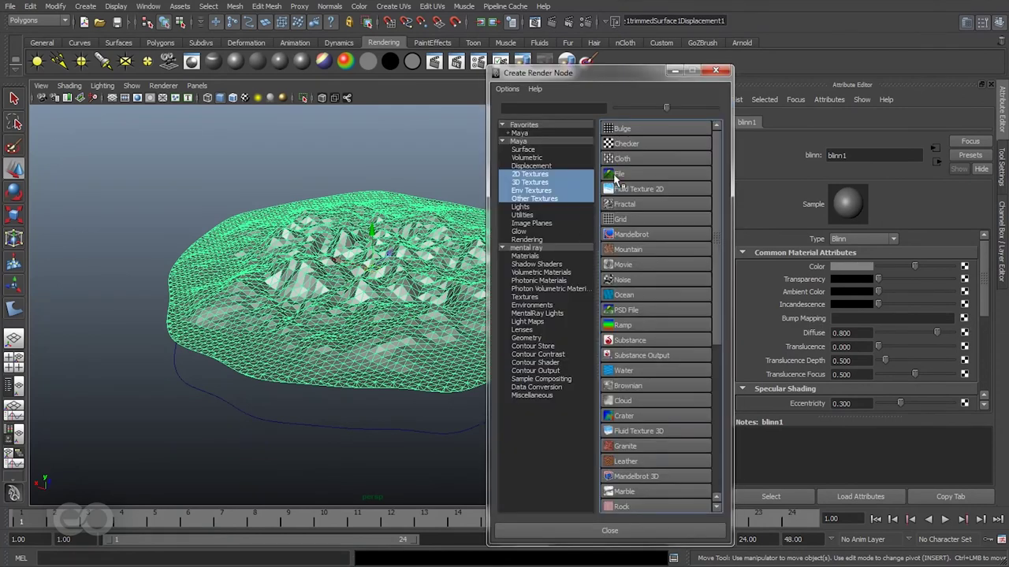
pyautogui.click(633, 282)
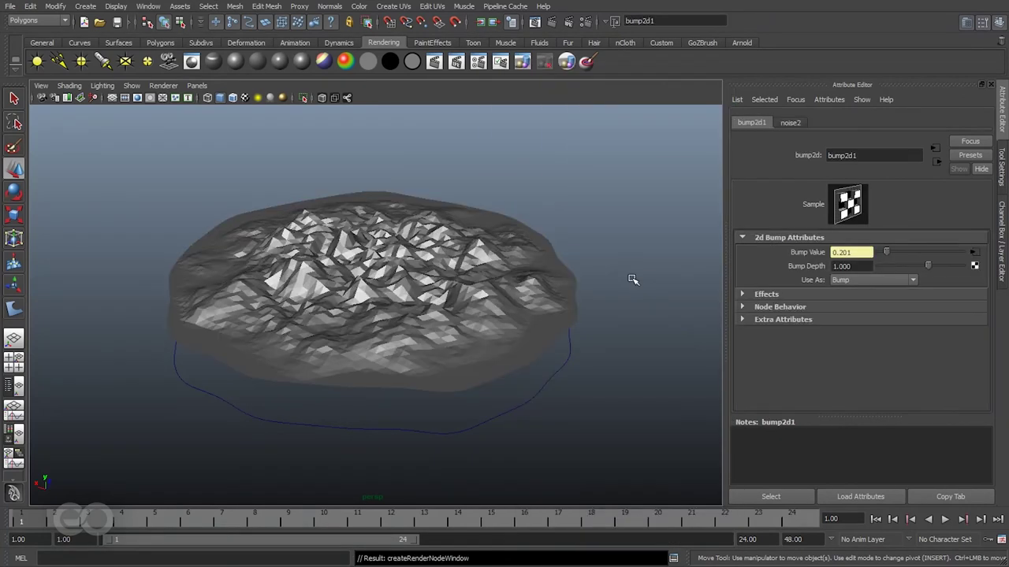
# Enable high quality rendering and texture display in the viewport to preview the bump on the mesh.
pyautogui.click(283, 98)
pyautogui.scroll(3, 173, 149)
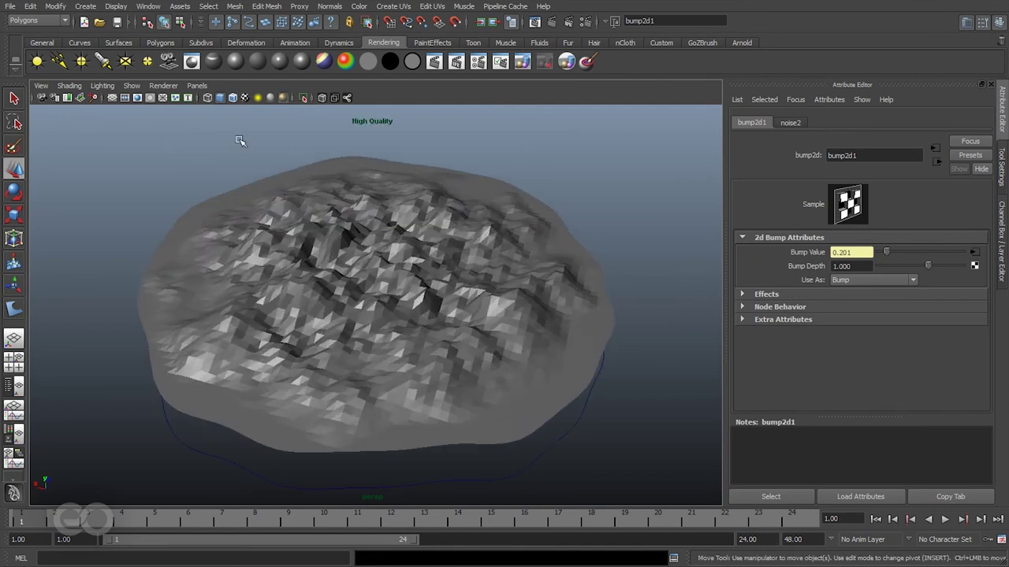
pyautogui.click(245, 98)
pyautogui.keyDown('alt'); pyautogui.moveTo(264, 334); pyautogui.dragTo(398, 331); pyautogui.keyUp('alt')
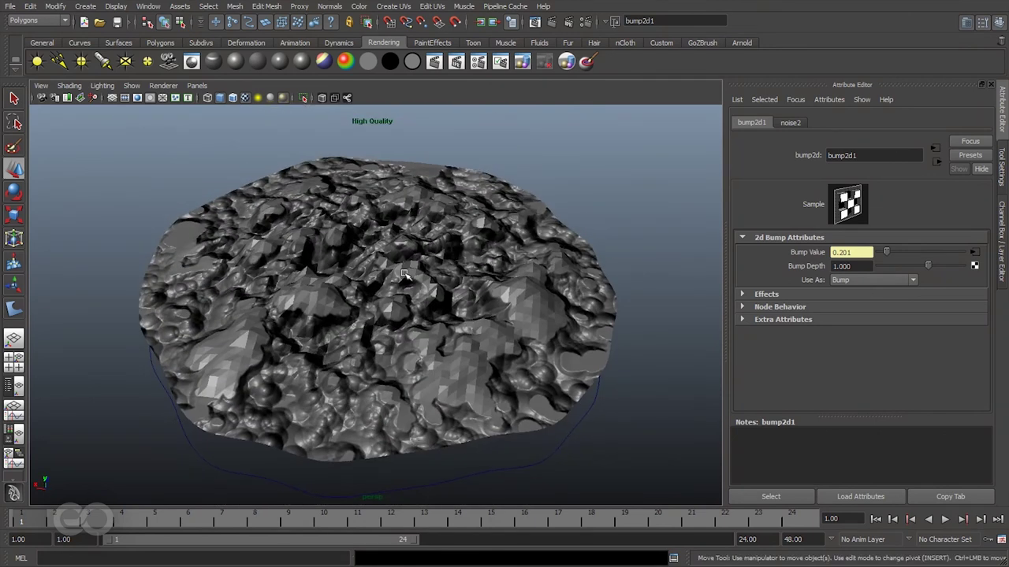
pyautogui.keyDown('alt'); pyautogui.moveTo(308, 230); pyautogui.dragTo(277, 318); pyautogui.keyUp('alt')
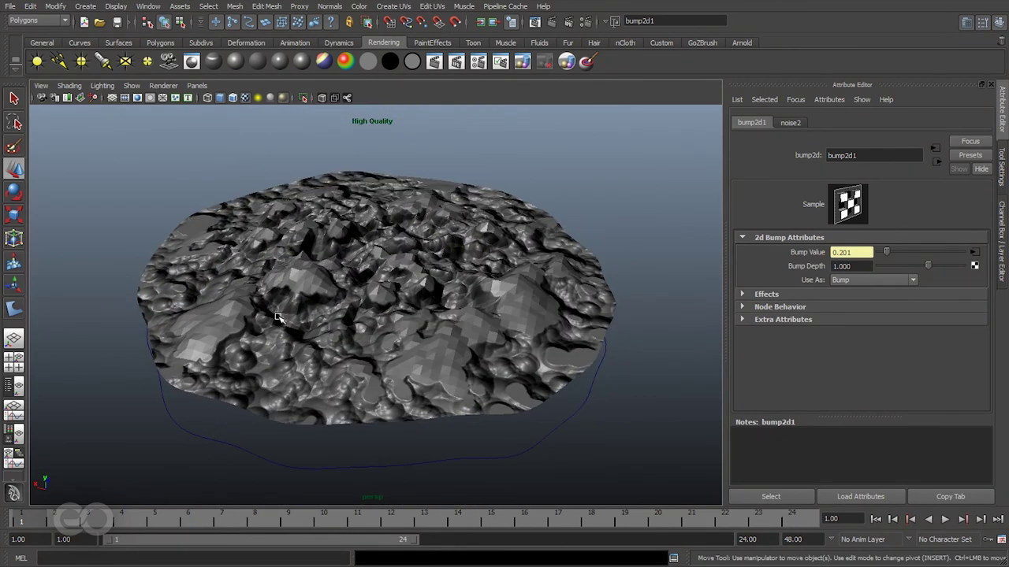
# Refine the noise2 bump texture with Amplitude 0.462, Depth Max 6 and a slightly higher Ratio.
pyautogui.click(973, 254)
pyautogui.moveTo(950, 265); pyautogui.dragTo(912, 266)
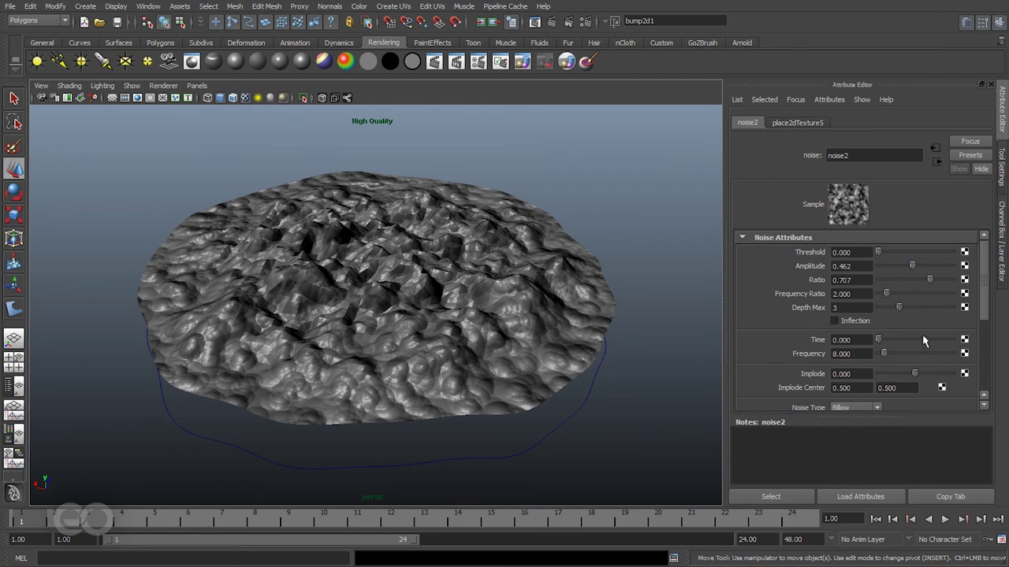
pyautogui.moveTo(910, 306); pyautogui.dragTo(920, 306)
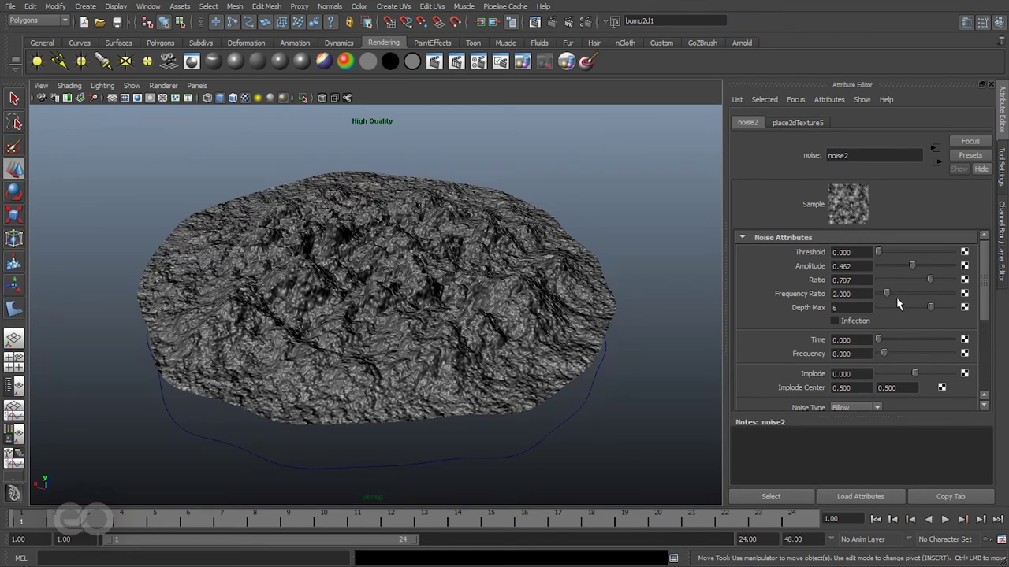
pyautogui.moveTo(933, 280); pyautogui.dragTo(941, 279)
# Set the Bump Depth of bump2d1 to 0.200.
pyautogui.click(936, 161)
pyautogui.moveTo(928, 267); pyautogui.dragTo(804, 269)
pyautogui.write('.2')
pyautogui.press('Return')
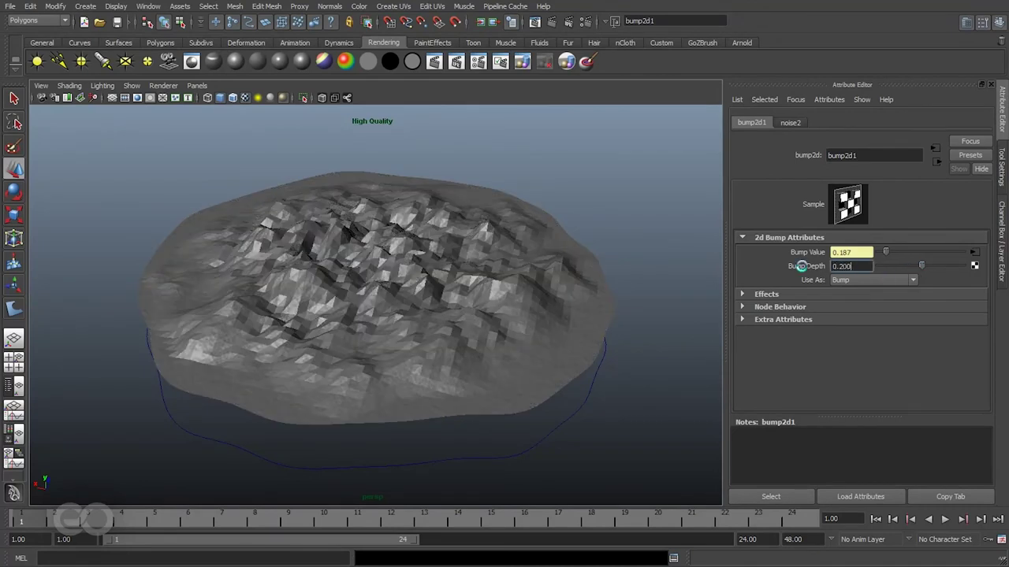
# Render the current frame to check the bumped terrain, and minimize the render window.
pyautogui.keyDown('alt'); pyautogui.moveTo(386, 261); pyautogui.dragTo(392, 295); pyautogui.keyUp('alt')
pyautogui.click(553, 22)
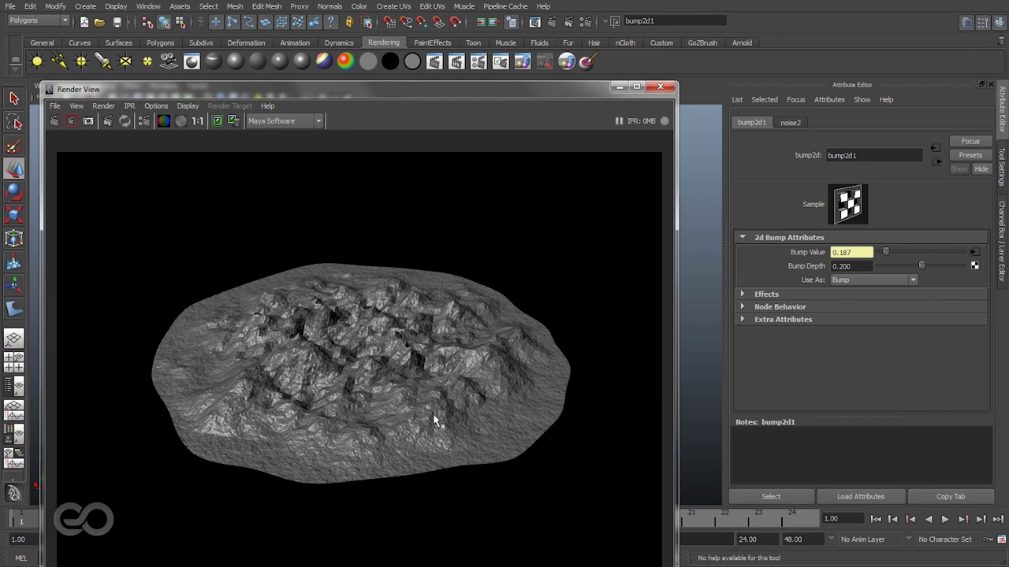
pyautogui.click(620, 89)
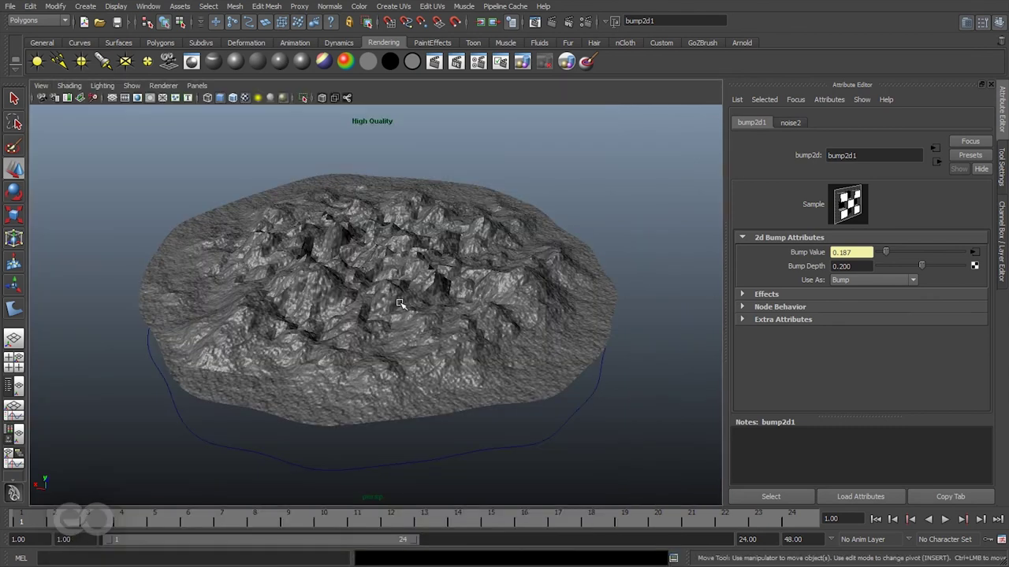
# Apply Set Normal Angle at 30 degrees to the terrain mesh and render the current frame to check its shading.
pyautogui.click(377, 228)
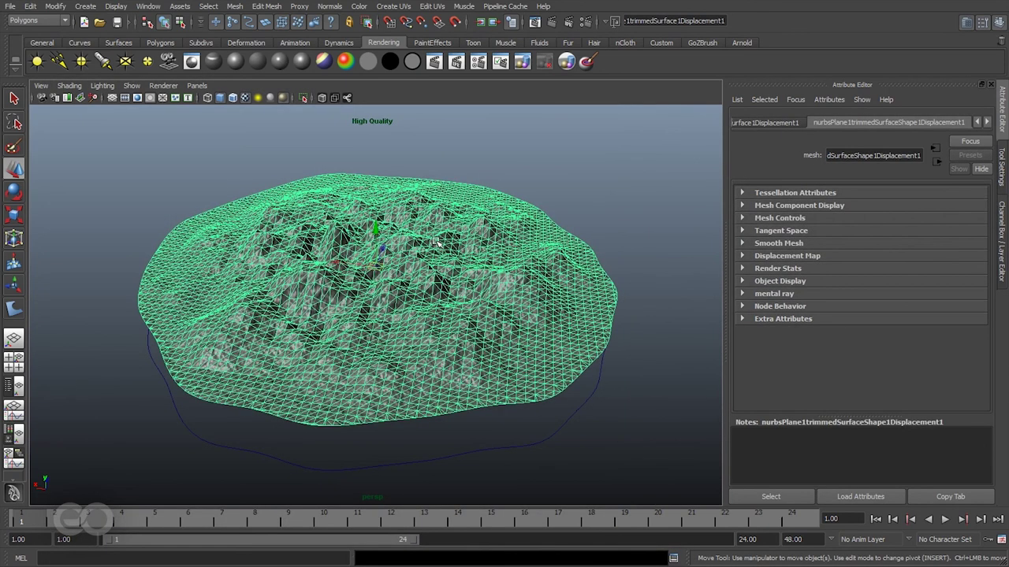
pyautogui.click(330, 5)
pyautogui.click(350, 144)
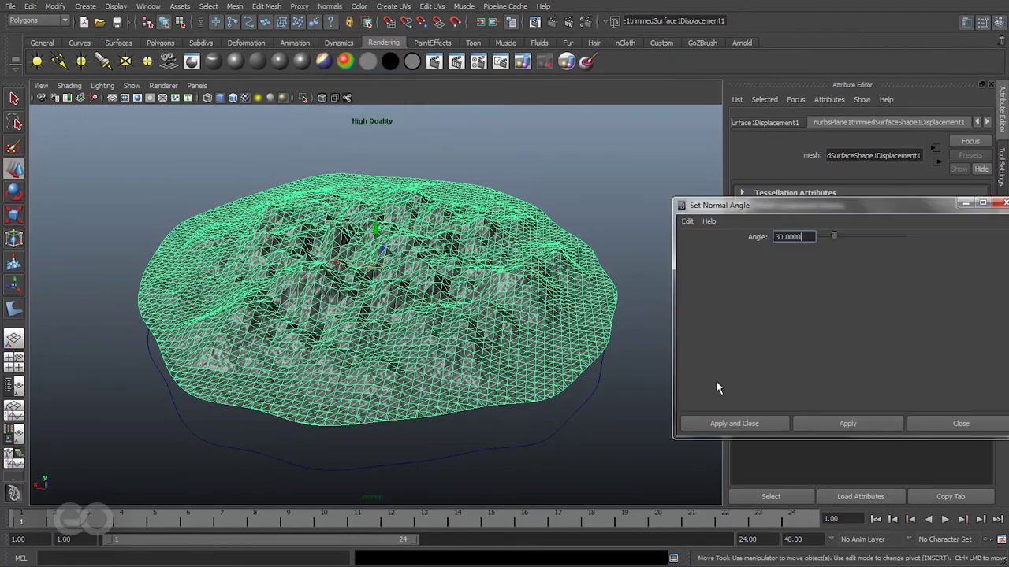
pyautogui.click(732, 421)
pyautogui.click(597, 207)
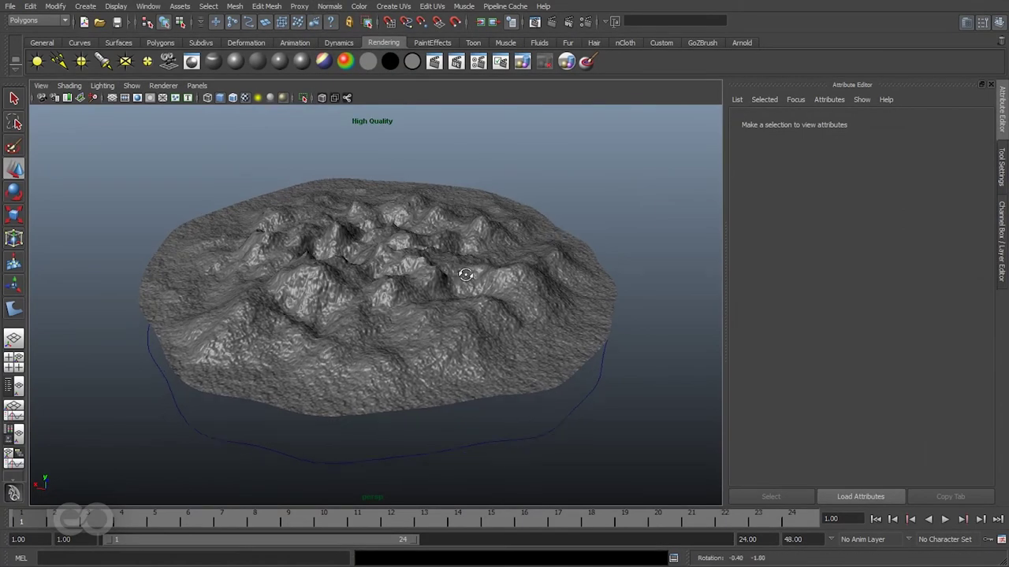
pyautogui.click(551, 21)
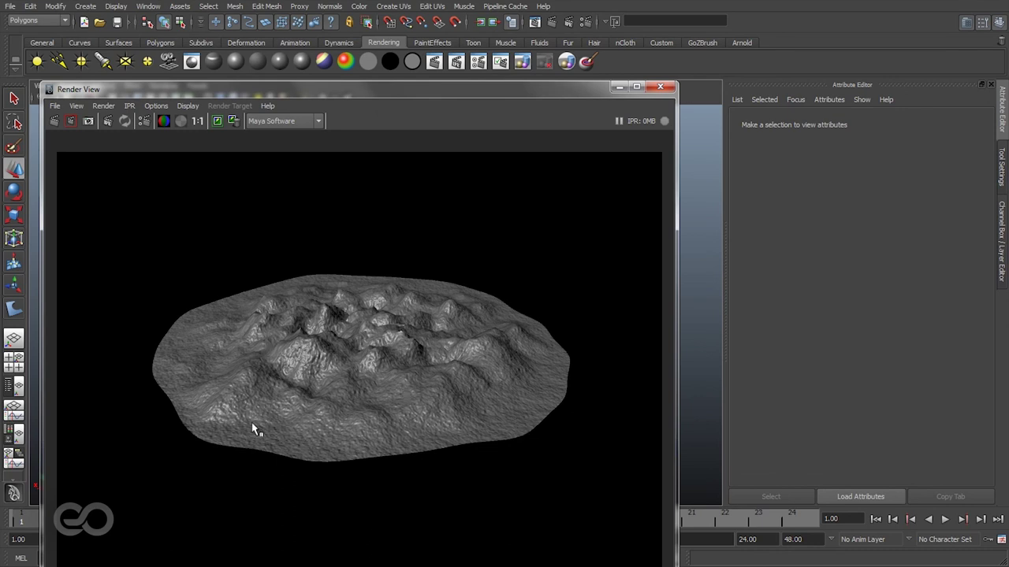
pyautogui.click(660, 86)
# Change the Noise Type of the noise2 bump texture on the terrain's blinn1 material to Perlin Noise.
pyautogui.click(456, 331)
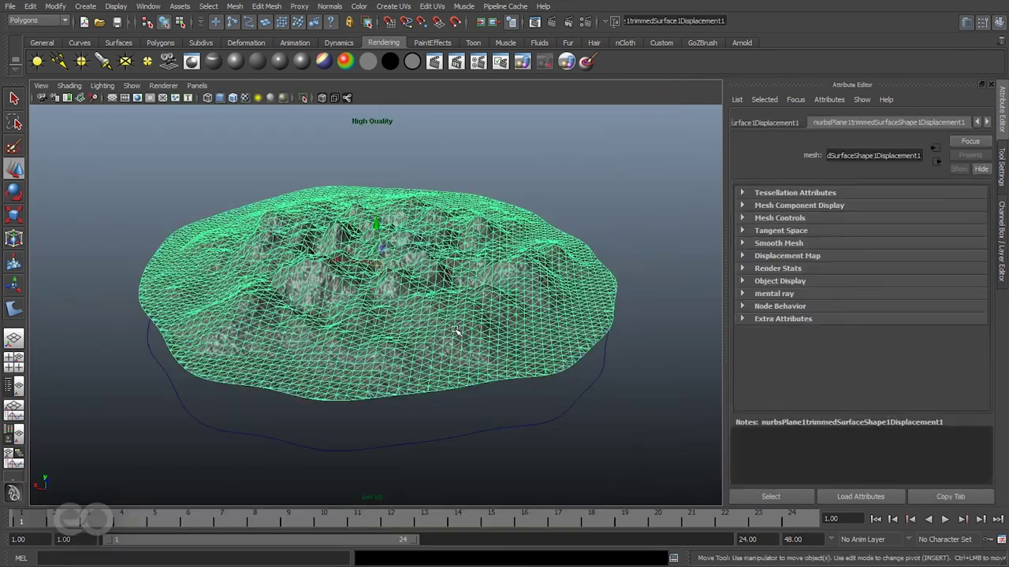
pyautogui.moveTo(469, 234); pyautogui.dragTo(479, 397, button='right')
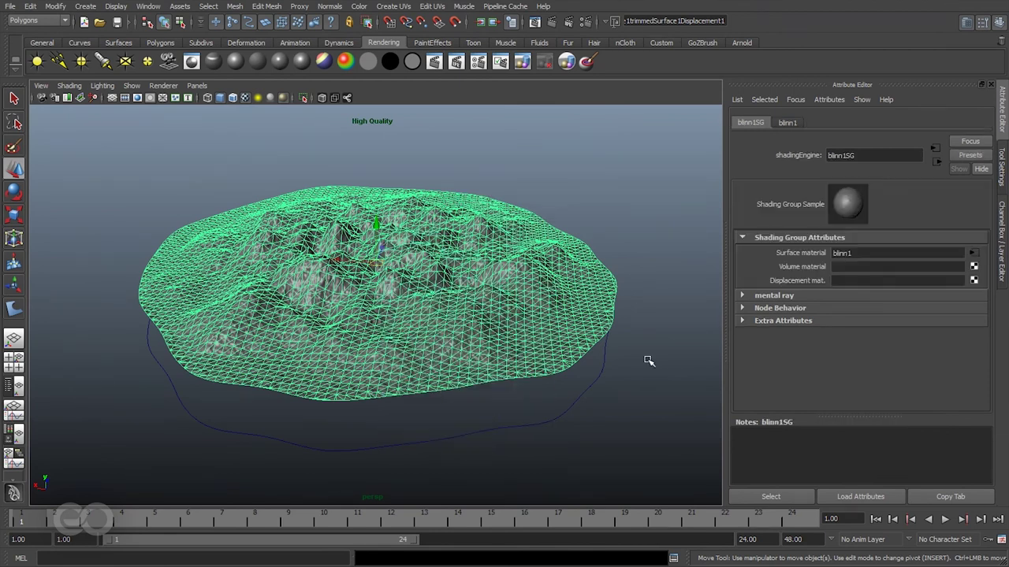
pyautogui.click(974, 256)
pyautogui.click(964, 325)
pyautogui.scroll(-3, 889, 332)
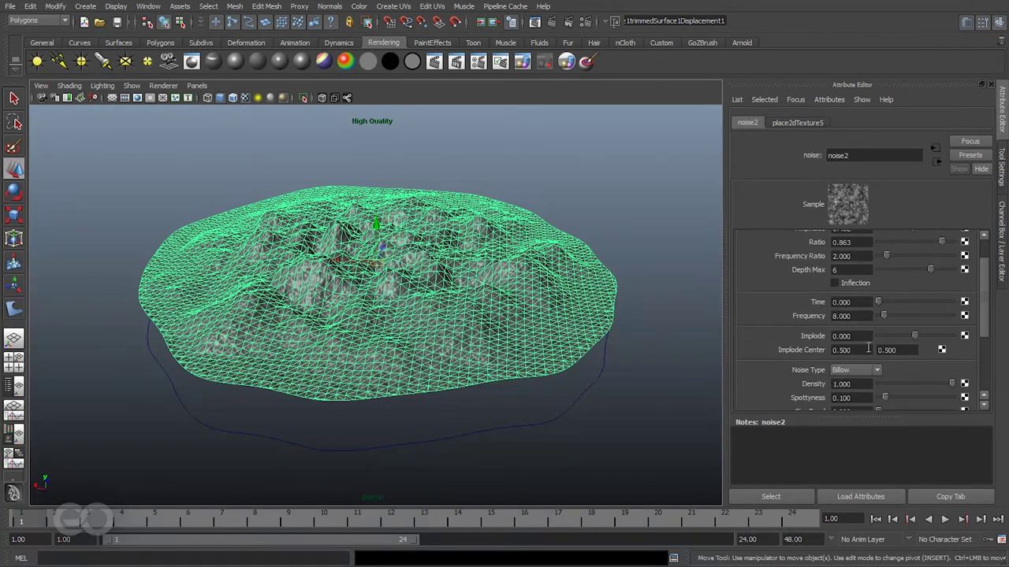
pyautogui.scroll(-1, 868, 347)
pyautogui.click(852, 332)
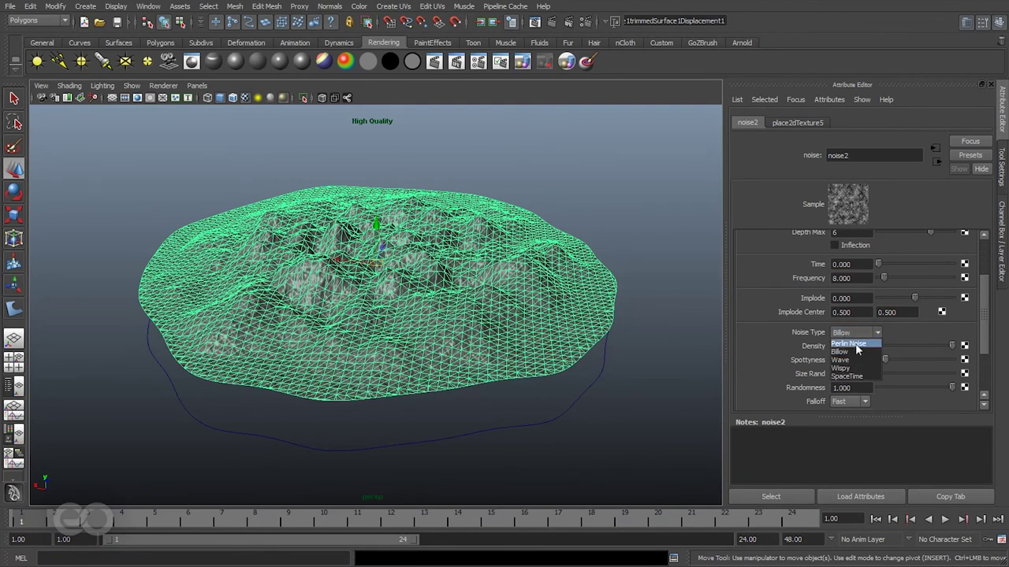
pyautogui.click(850, 345)
# Set the noise2 texture's Ratio to 0.641 and Depth Max to 8, and render a close view to check the bump.
pyautogui.click(592, 241)
pyautogui.keyDown('alt'); pyautogui.moveTo(592, 241); pyautogui.dragTo(434, 275); pyautogui.keyUp('alt')
pyautogui.keyDown('alt'); pyautogui.moveTo(434, 275); pyautogui.dragTo(551, 258, button='right'); pyautogui.keyUp('alt')
pyautogui.click(462, 267)
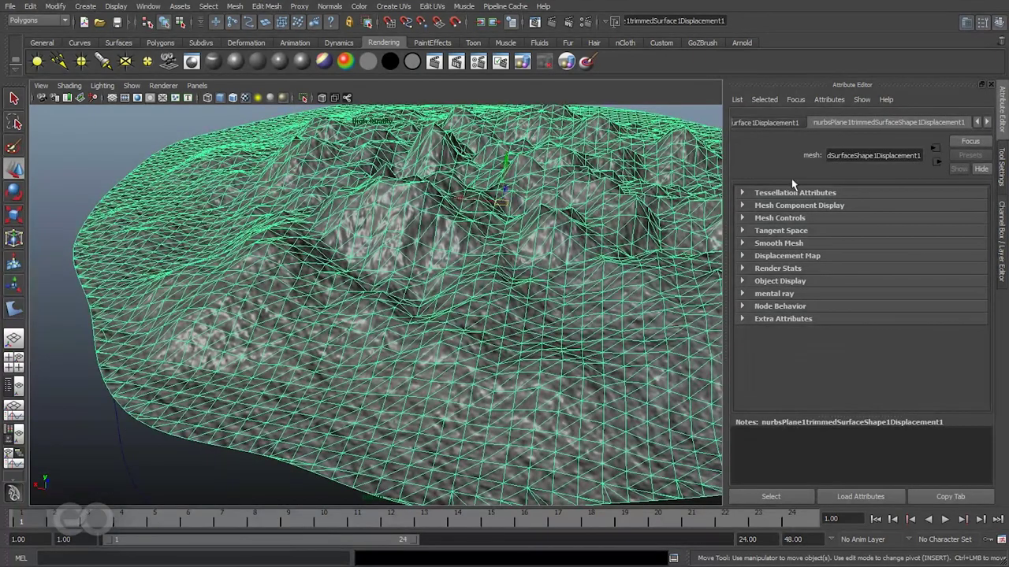
pyautogui.click(795, 99)
pyautogui.click(803, 111)
pyautogui.click(795, 99)
pyautogui.click(807, 124)
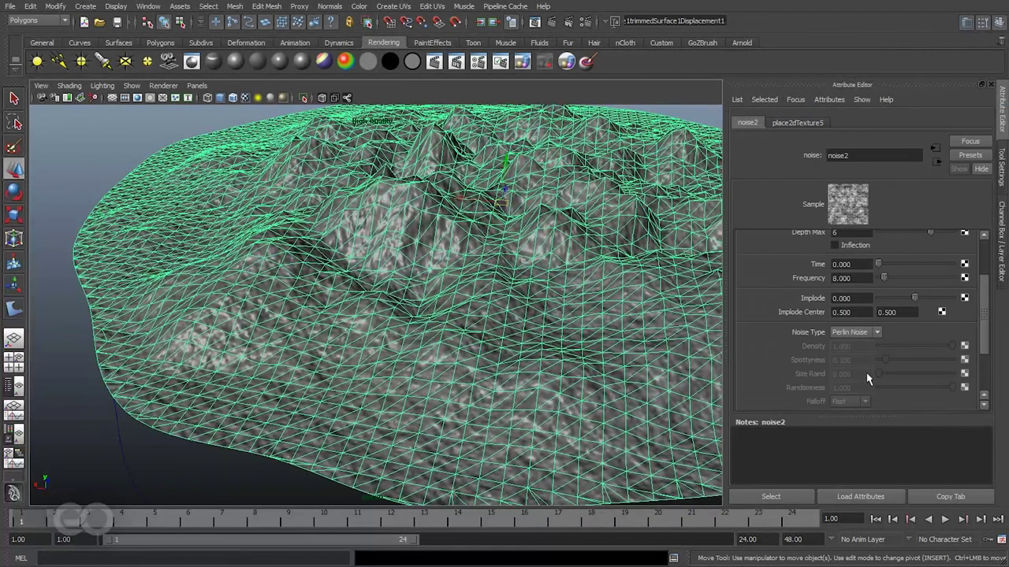
pyautogui.scroll(3, 867, 379)
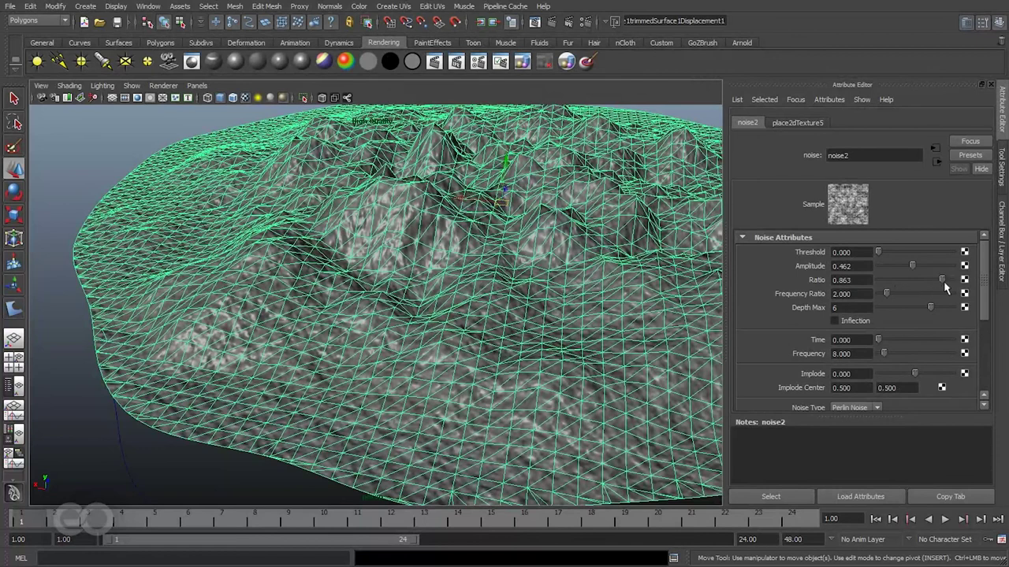
pyautogui.moveTo(944, 279); pyautogui.dragTo(926, 282)
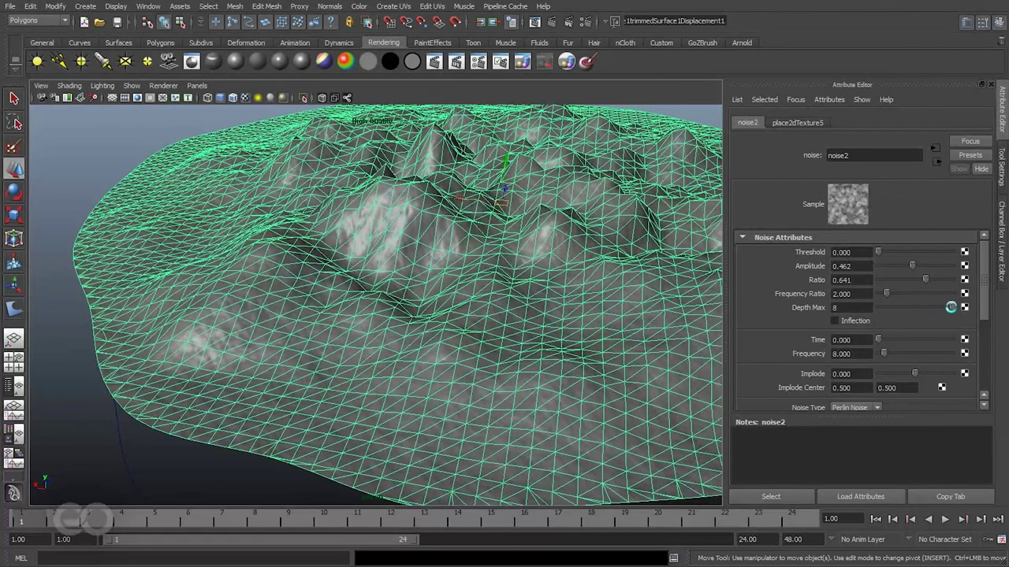
pyautogui.click(547, 22)
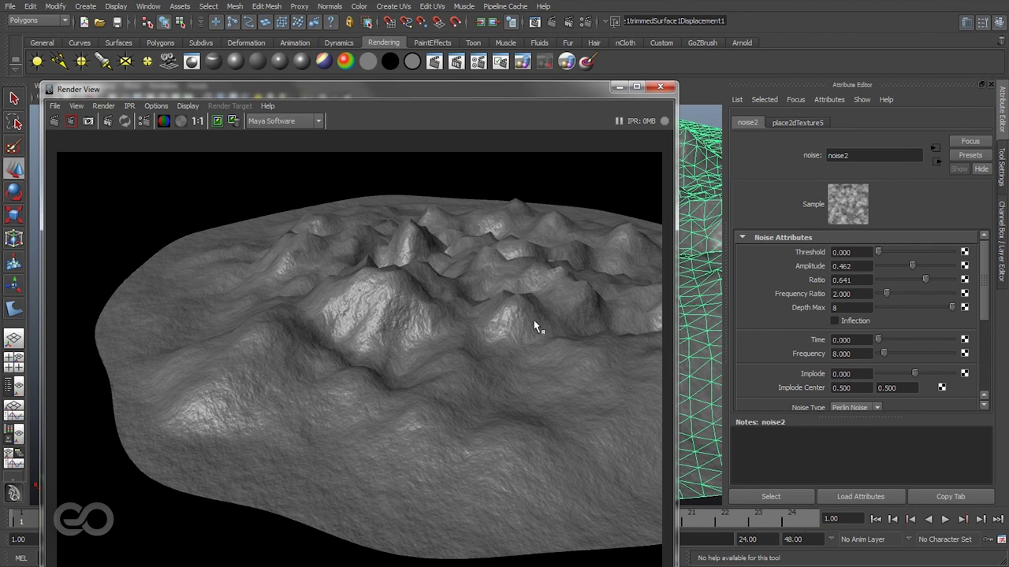
pyautogui.click(660, 87)
# Display the terrain mesh with smooth mesh preview and render the whole terrain.
pyautogui.click(511, 292)
pyautogui.press('3')
pyautogui.keyDown('alt'); pyautogui.moveTo(483, 293); pyautogui.dragTo(295, 232); pyautogui.keyUp('alt')
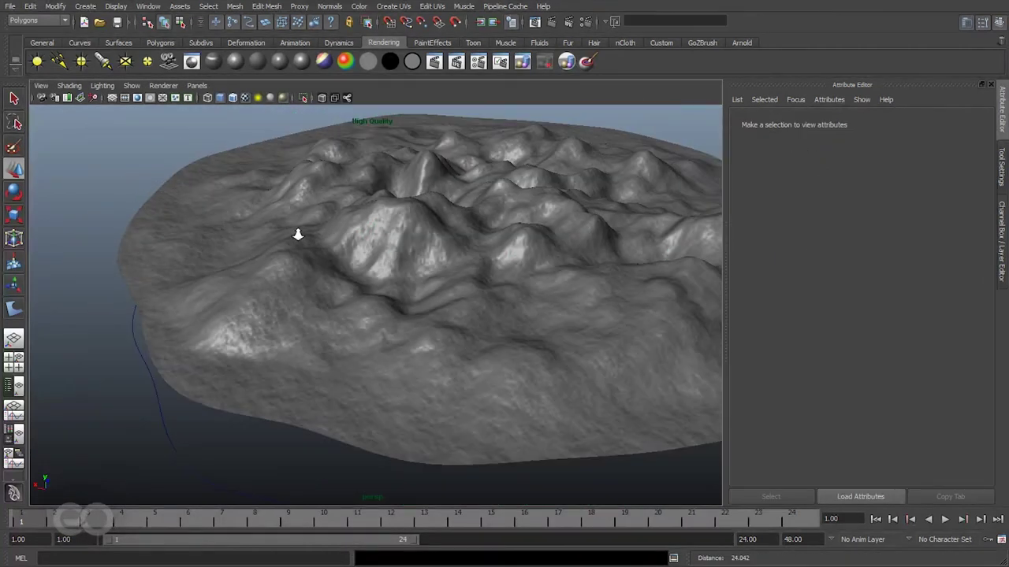
pyautogui.keyDown('alt'); pyautogui.moveTo(295, 232); pyautogui.dragTo(288, 260, button='right'); pyautogui.keyUp('alt')
pyautogui.click(547, 22)
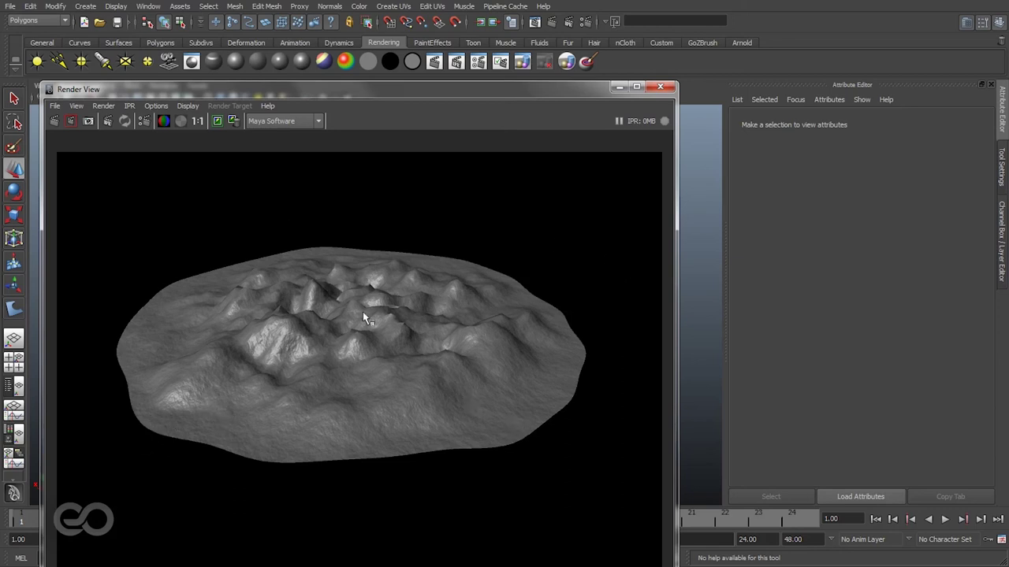
# Try rendering the terrain with the Maya Vector renderer.
pyautogui.click(280, 122)
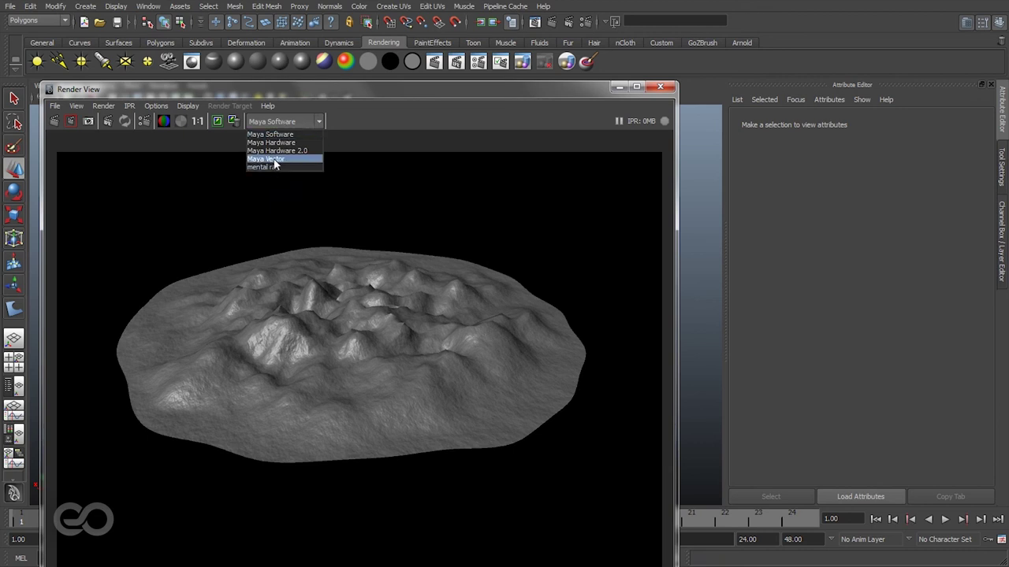
pyautogui.click(272, 158)
pyautogui.click(218, 121)
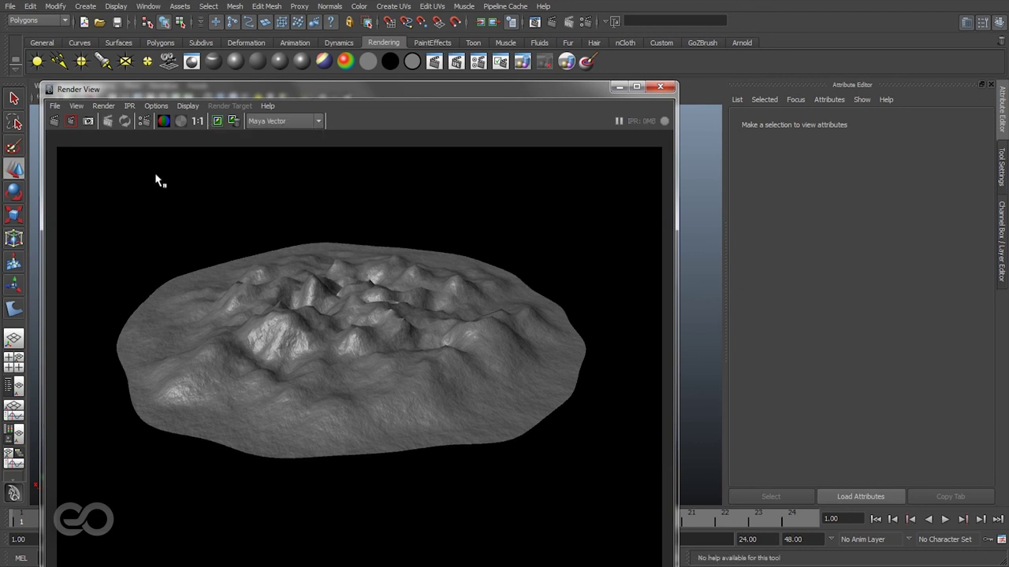
pyautogui.click(54, 122)
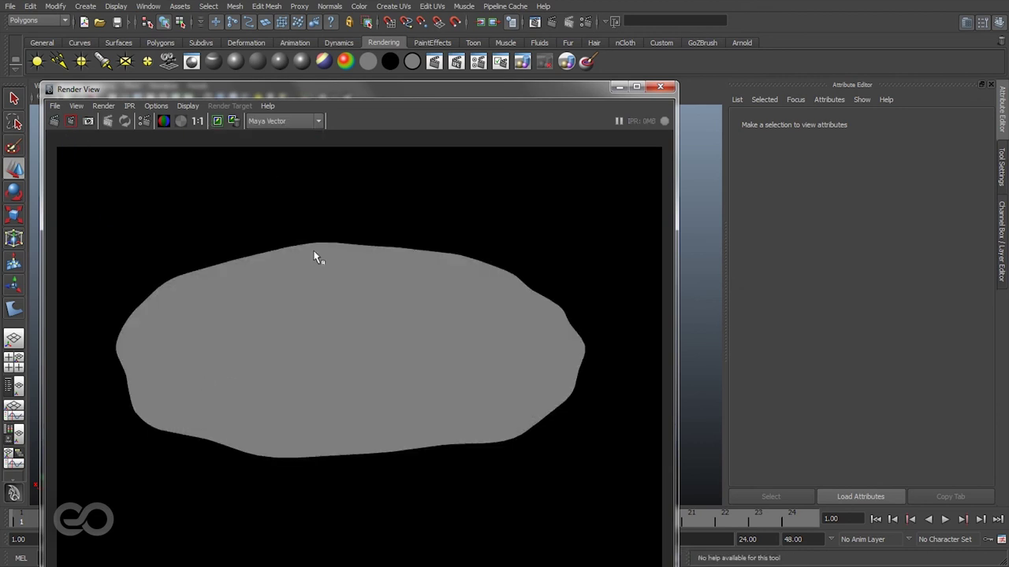
# Switch the renderer to mental ray, render the terrain, and put the render window away after inspecting the image.
pyautogui.click(317, 121)
pyautogui.click(274, 167)
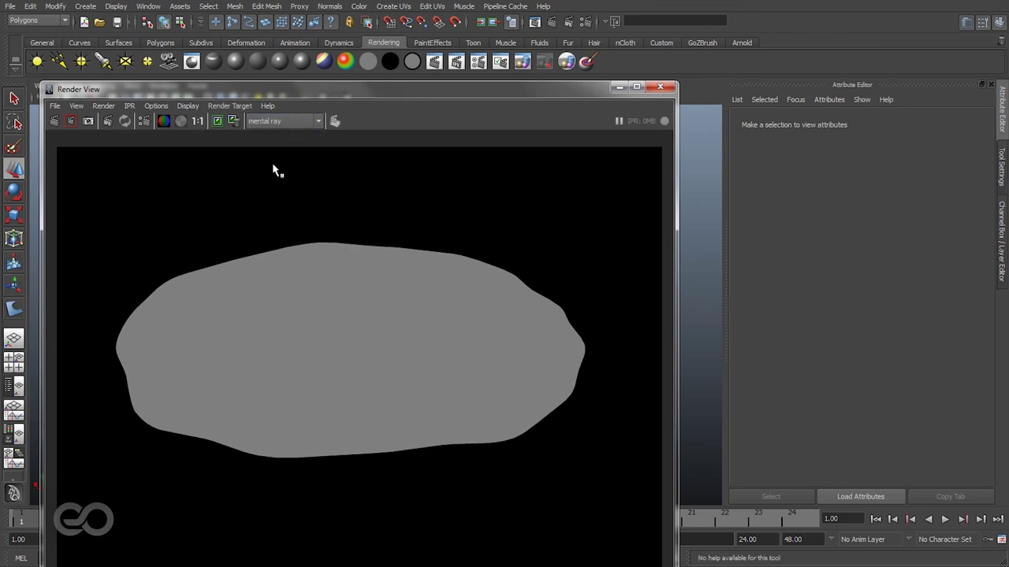
pyautogui.click(55, 121)
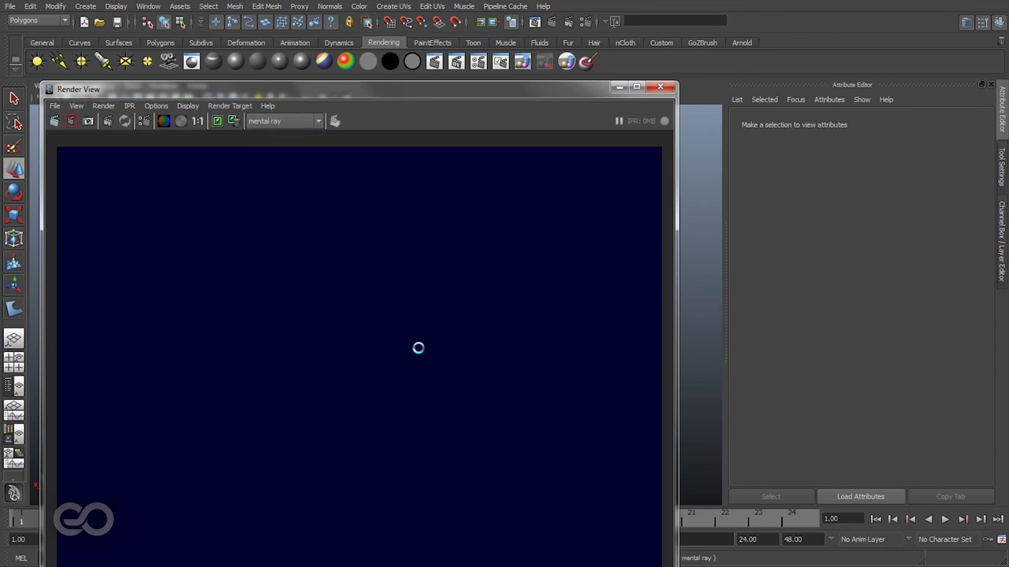
pyautogui.moveTo(427, 91); pyautogui.dragTo(463, 9)
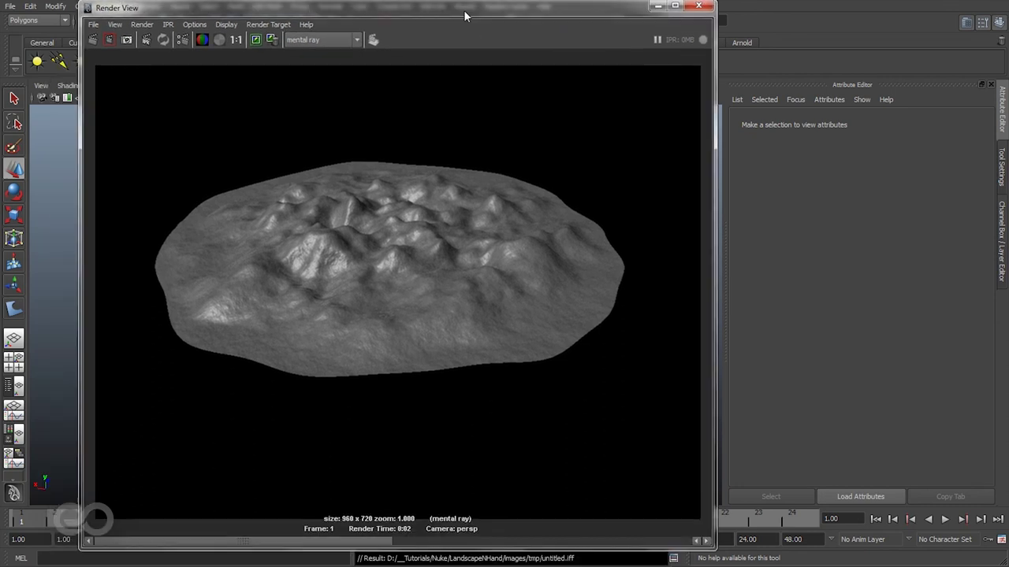
pyautogui.moveTo(408, 545); pyautogui.dragTo(160, 520)
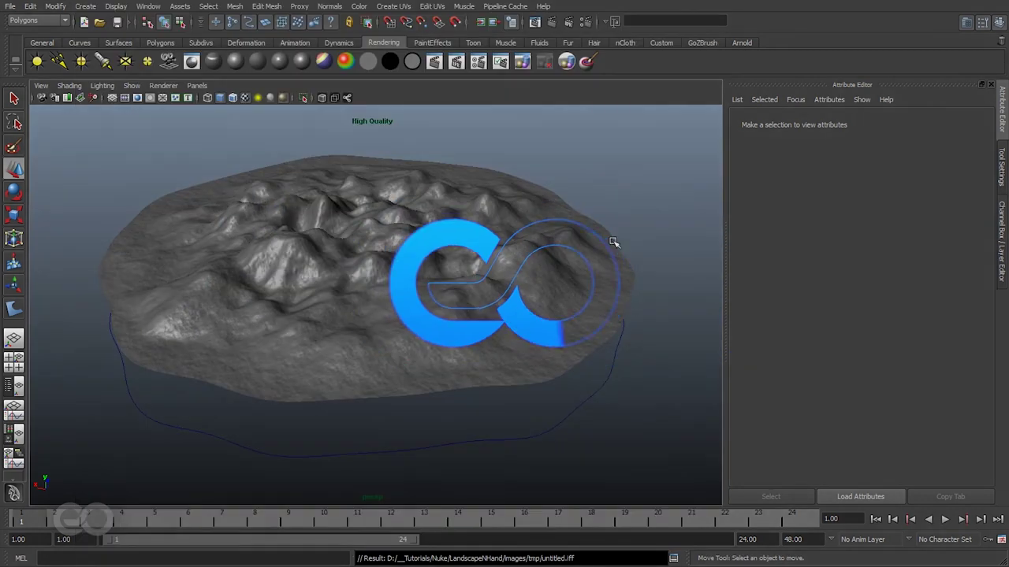
pyautogui.keyDown('alt'); pyautogui.moveTo(614, 242); pyautogui.dragTo(323, 377); pyautogui.keyUp('alt')
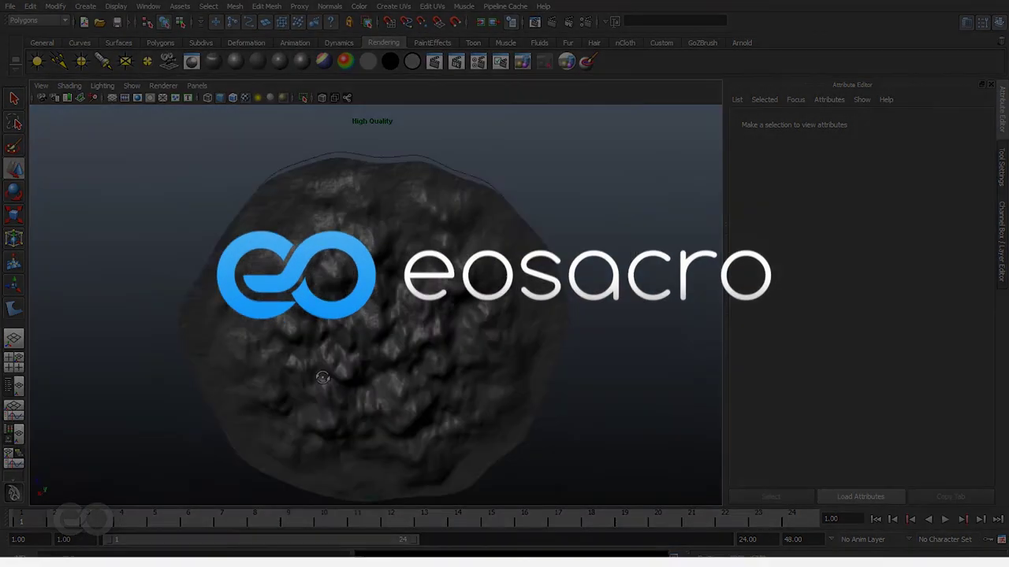